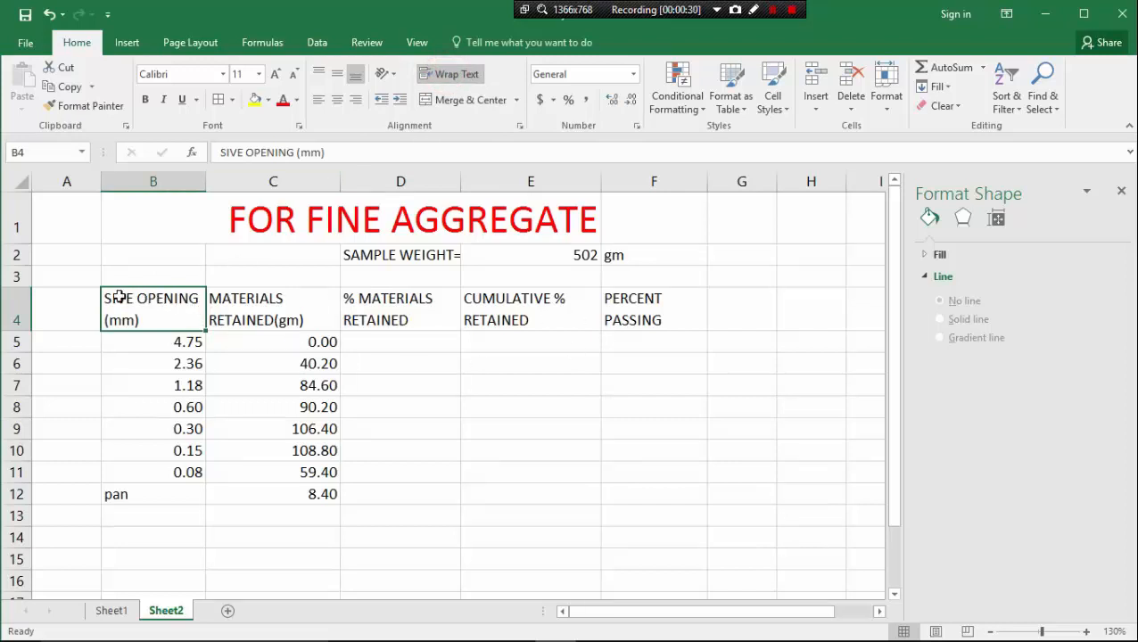
# - Apply all borders to the sieve analysis table in B4:F12
pyautogui.moveTo(165, 310); pyautogui.dragTo(647, 495)
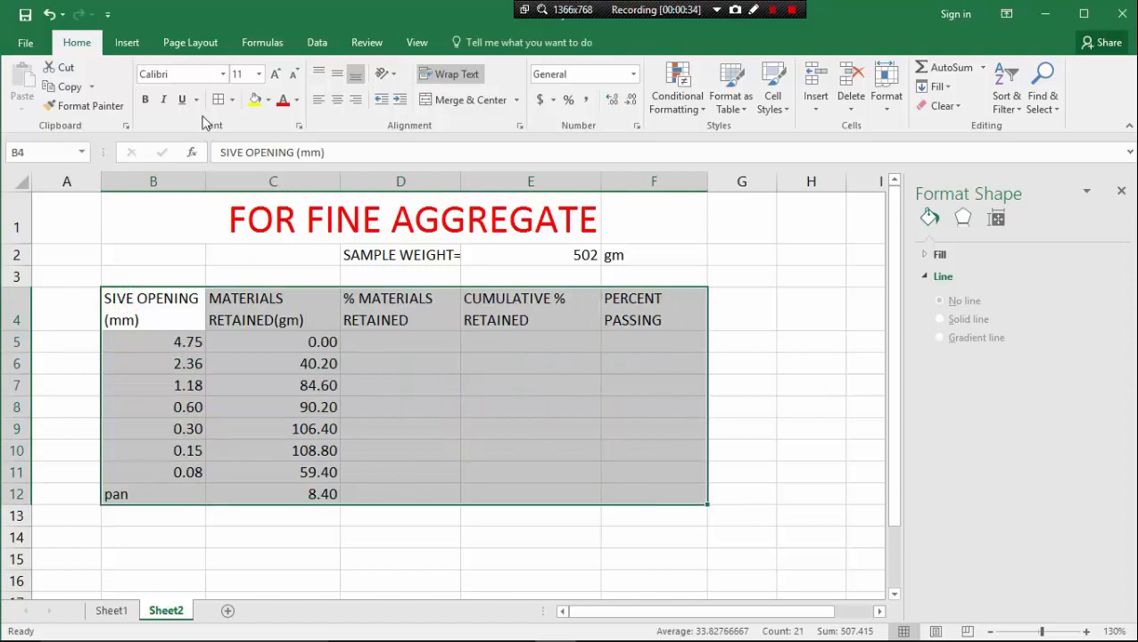
pyautogui.click(232, 99)
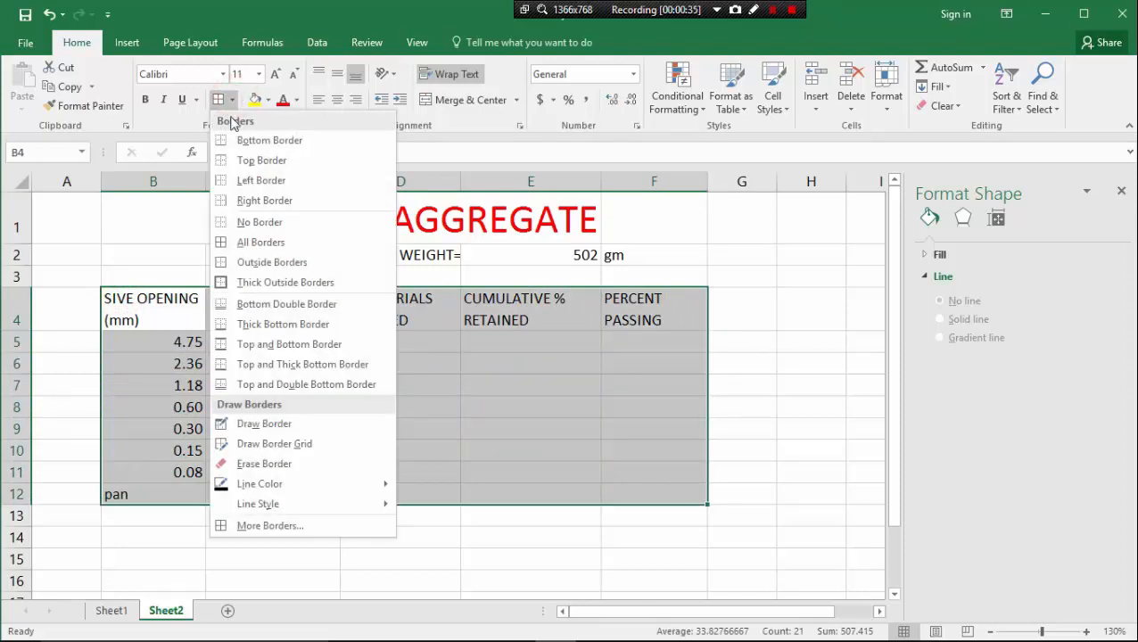
pyautogui.click(242, 253)
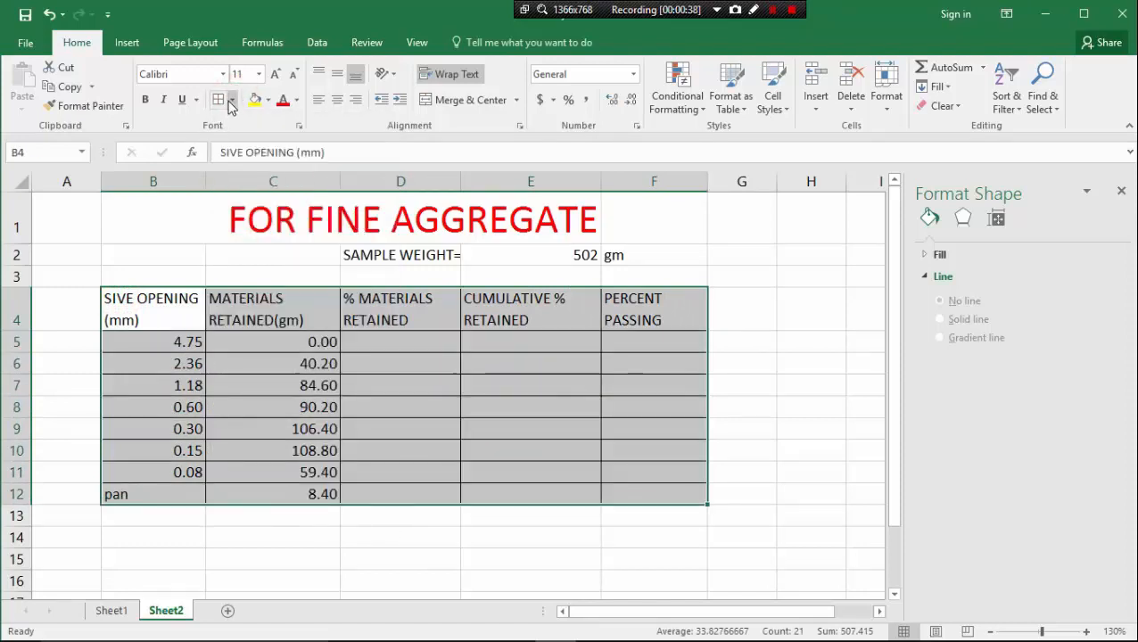
pyautogui.click(353, 575)
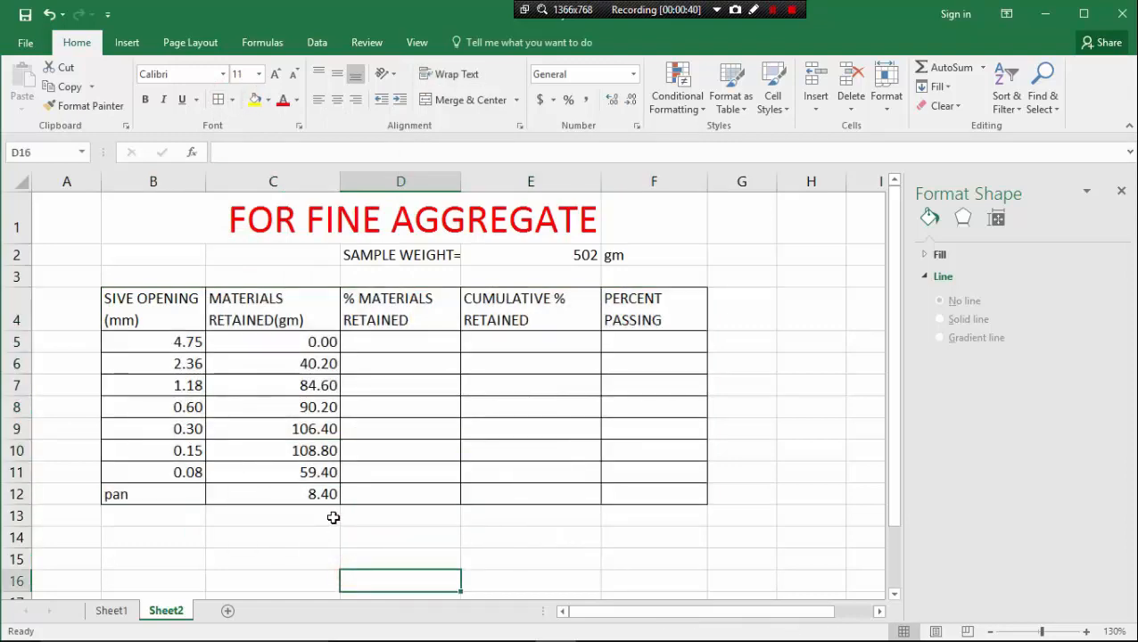
pyautogui.scroll(-1, 331, 517)
pyautogui.scroll(-1, 334, 515)
pyautogui.scroll(2, 335, 517)
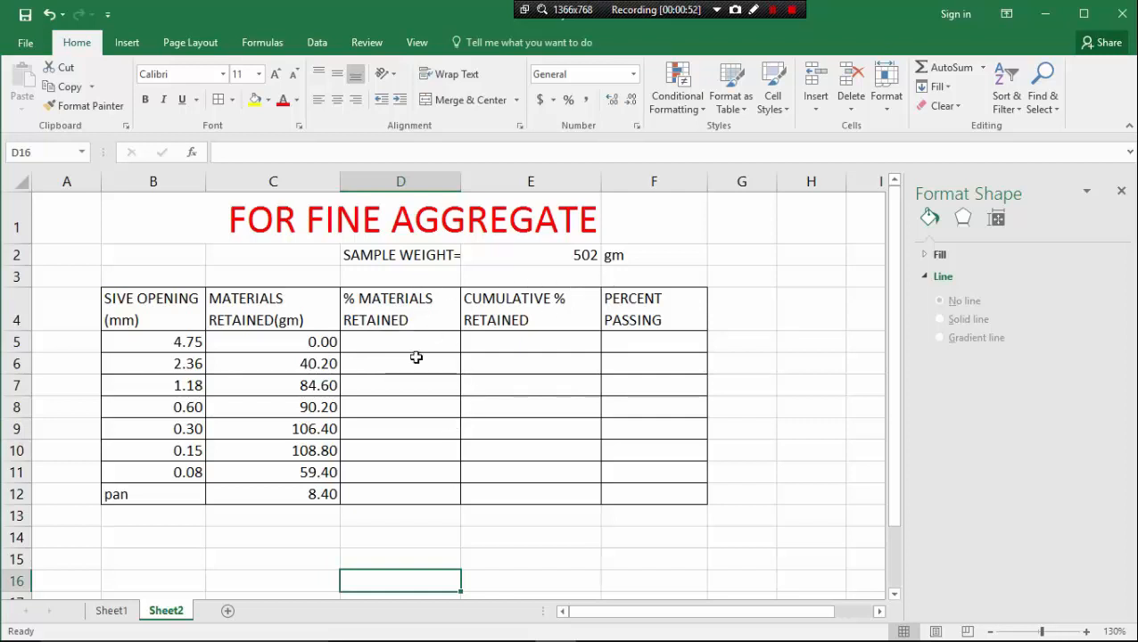
pyautogui.click(390, 379)
pyautogui.click(398, 363)
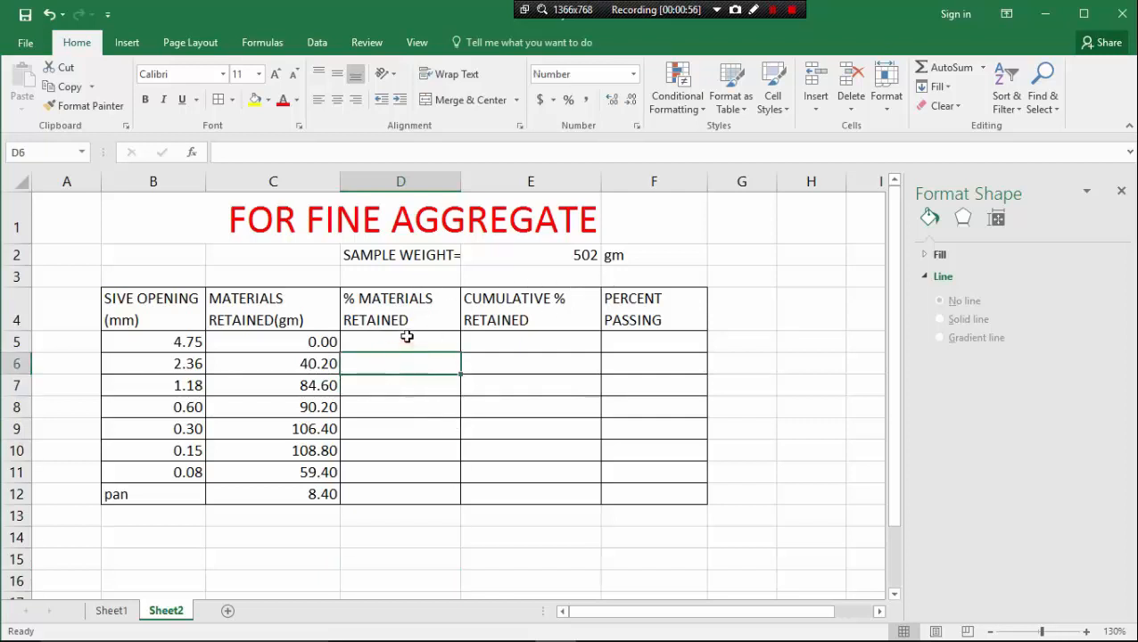
pyautogui.click(403, 341)
pyautogui.click(393, 363)
pyautogui.click(393, 386)
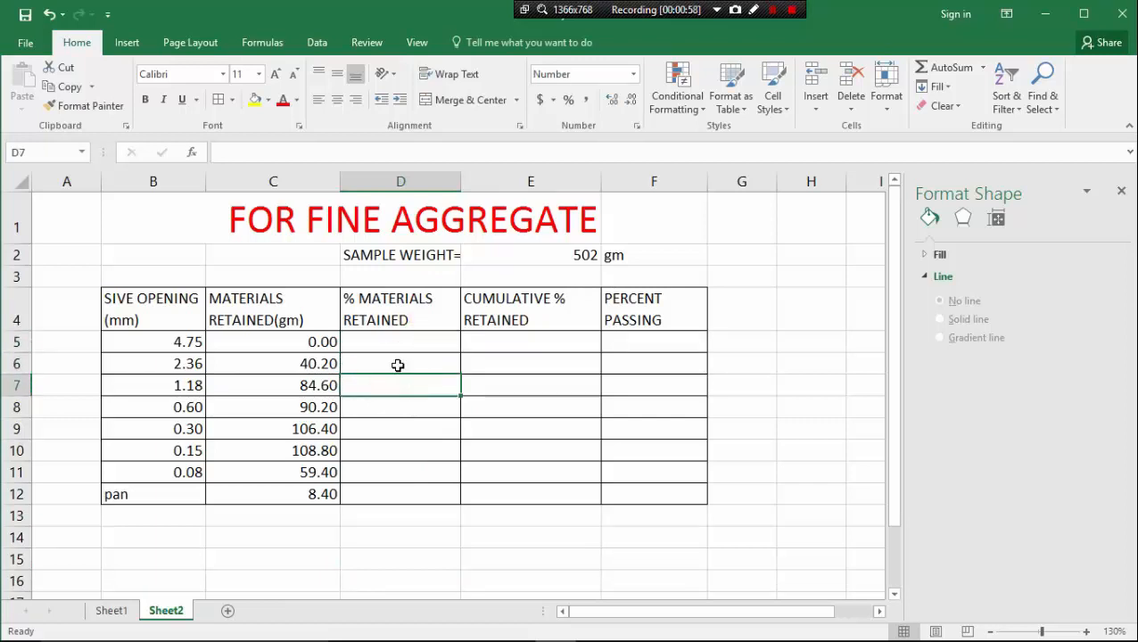
pyautogui.click(398, 363)
# - Calculate the % materials retained with =C5*100/$E$2 in D5 and fill the formula down to D12
pyautogui.click(395, 340)
pyautogui.click(374, 339)
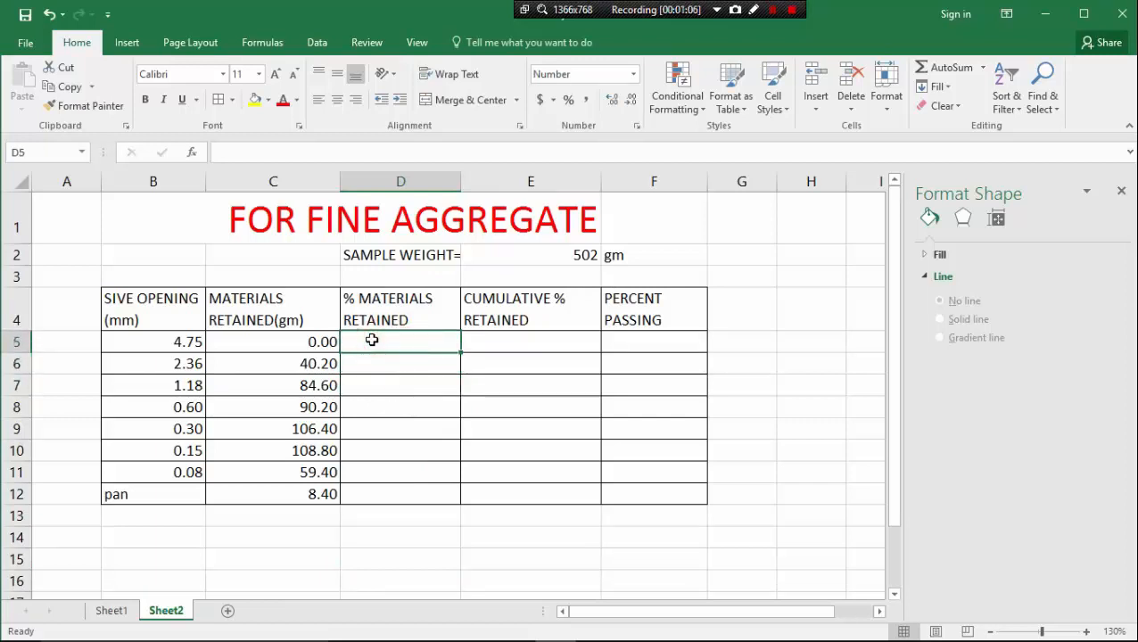
pyautogui.write('=')
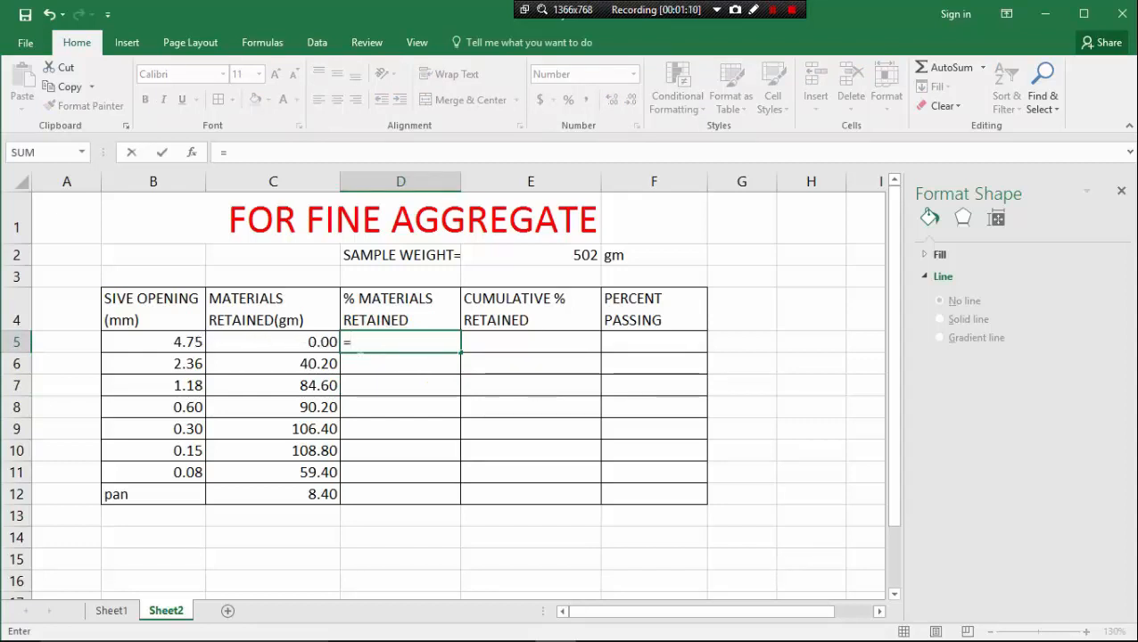
pyautogui.click(314, 342)
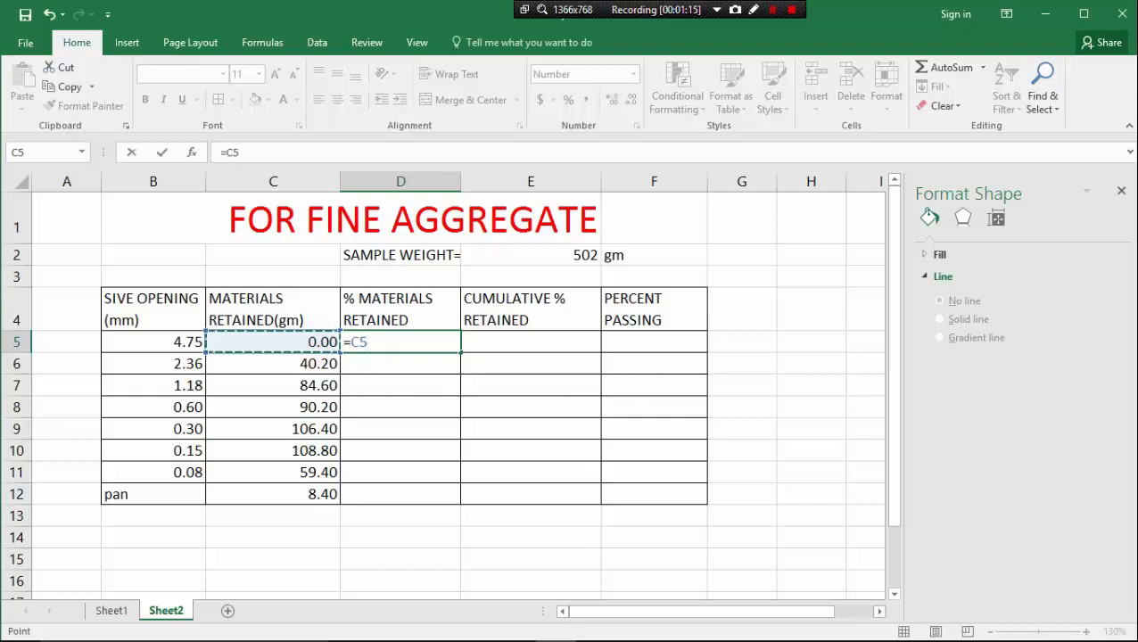
pyautogui.write('*')
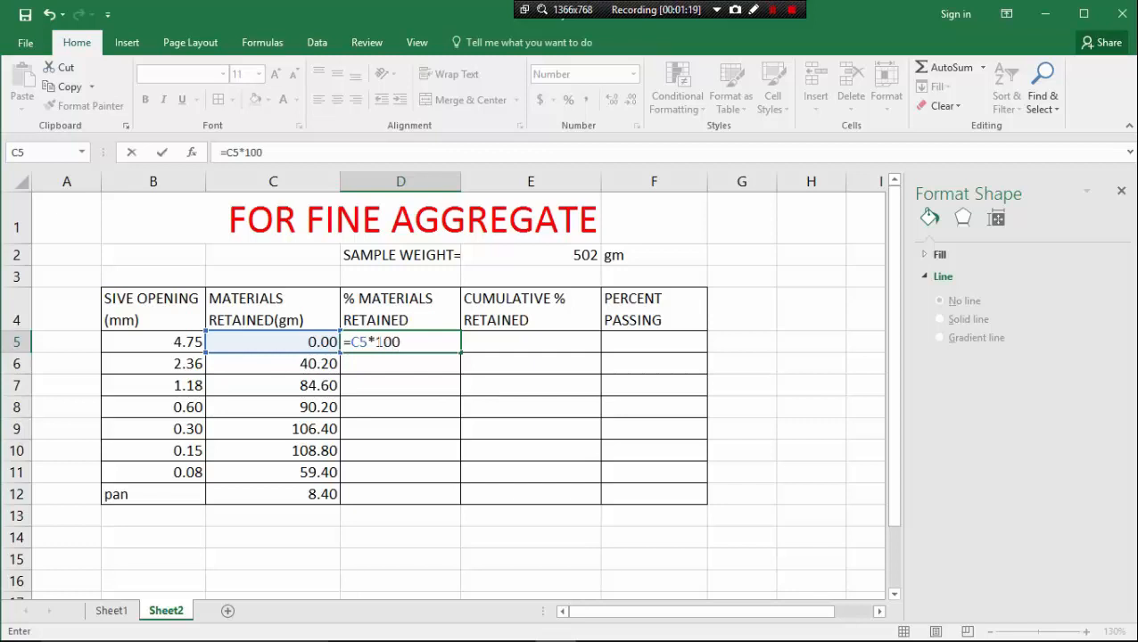
pyautogui.write('100/')
pyautogui.click(572, 255)
pyautogui.click(413, 342)
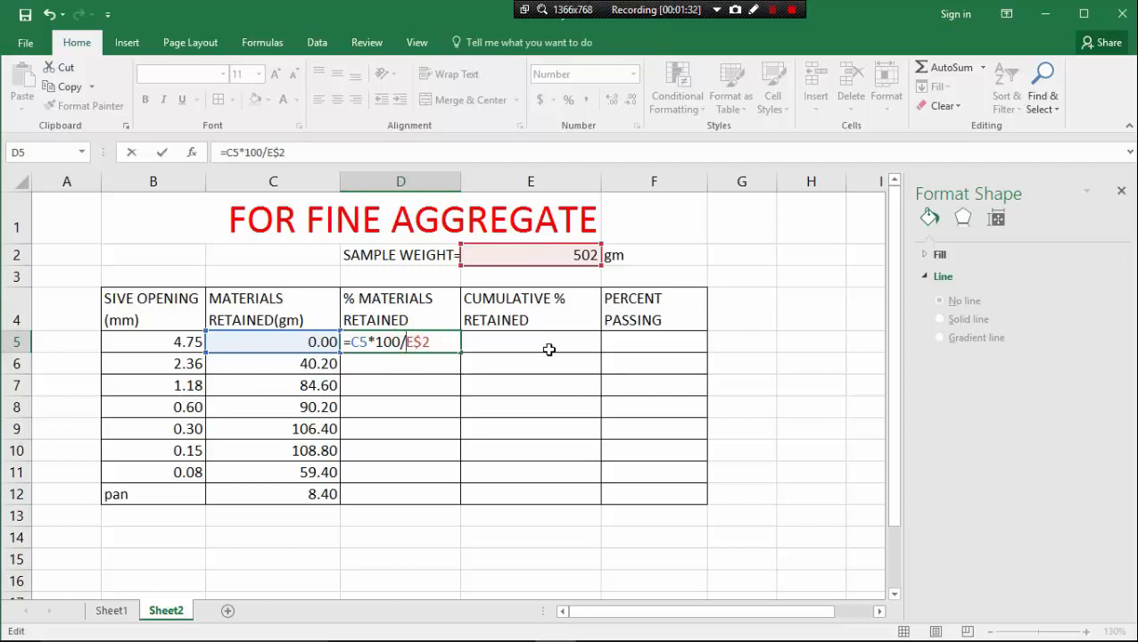
pyautogui.write('$')
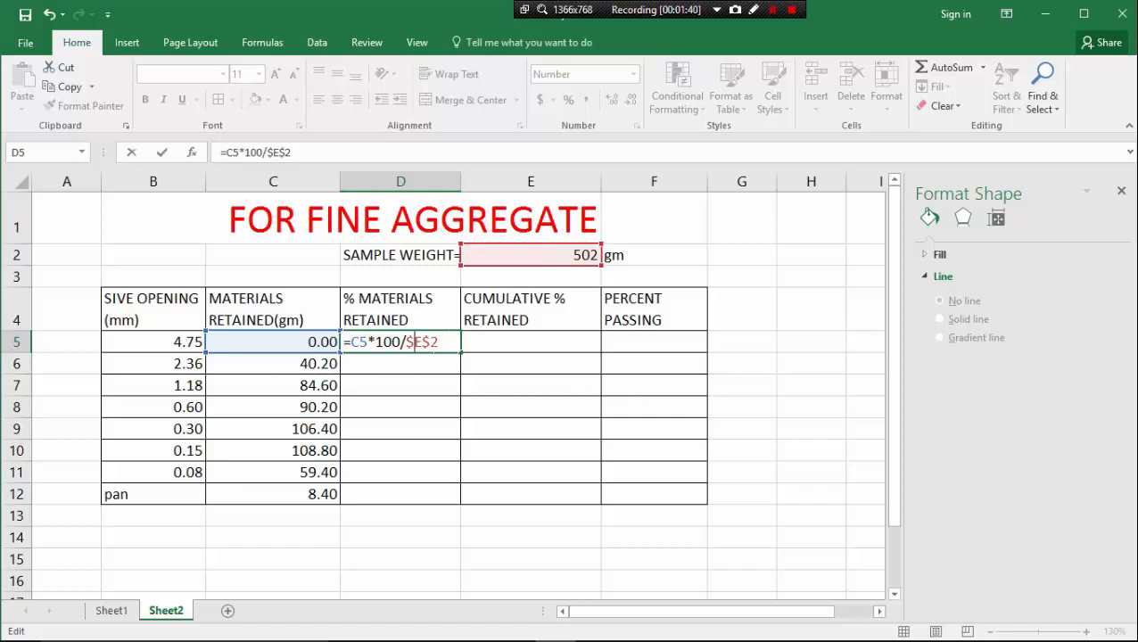
pyautogui.press('Return')
pyautogui.click(389, 343)
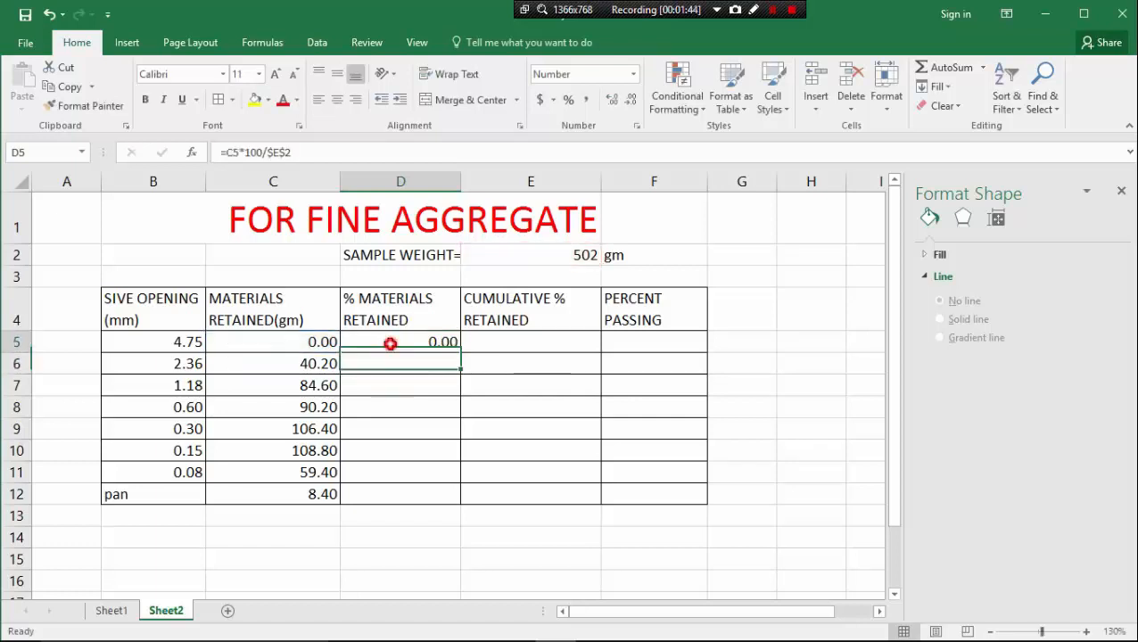
pyautogui.moveTo(463, 350); pyautogui.dragTo(458, 505)
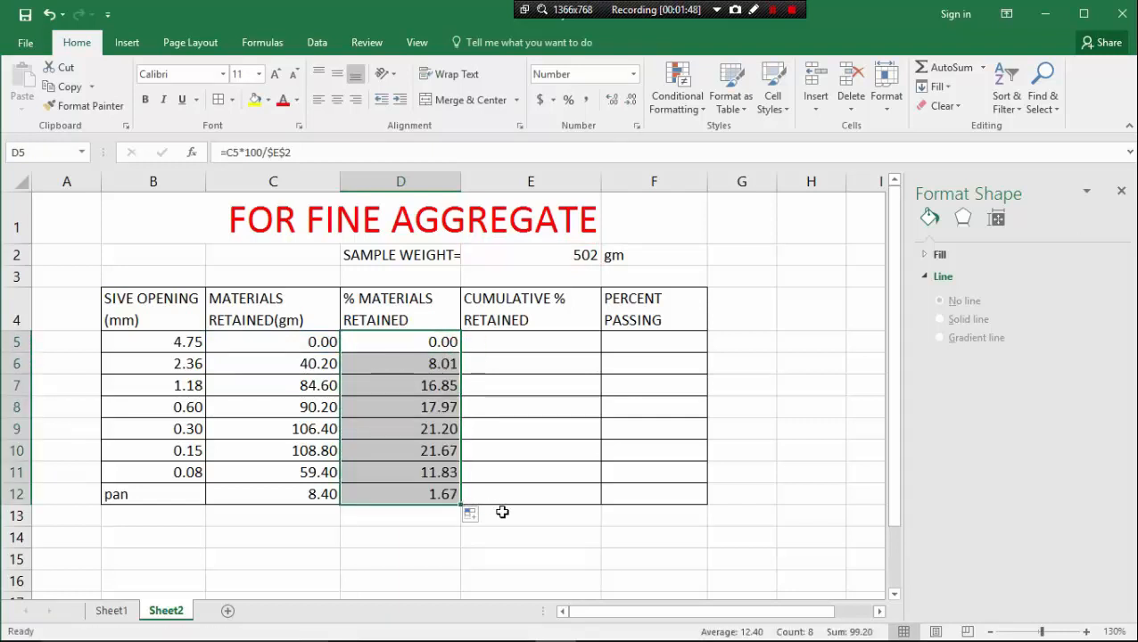
pyautogui.click(531, 342)
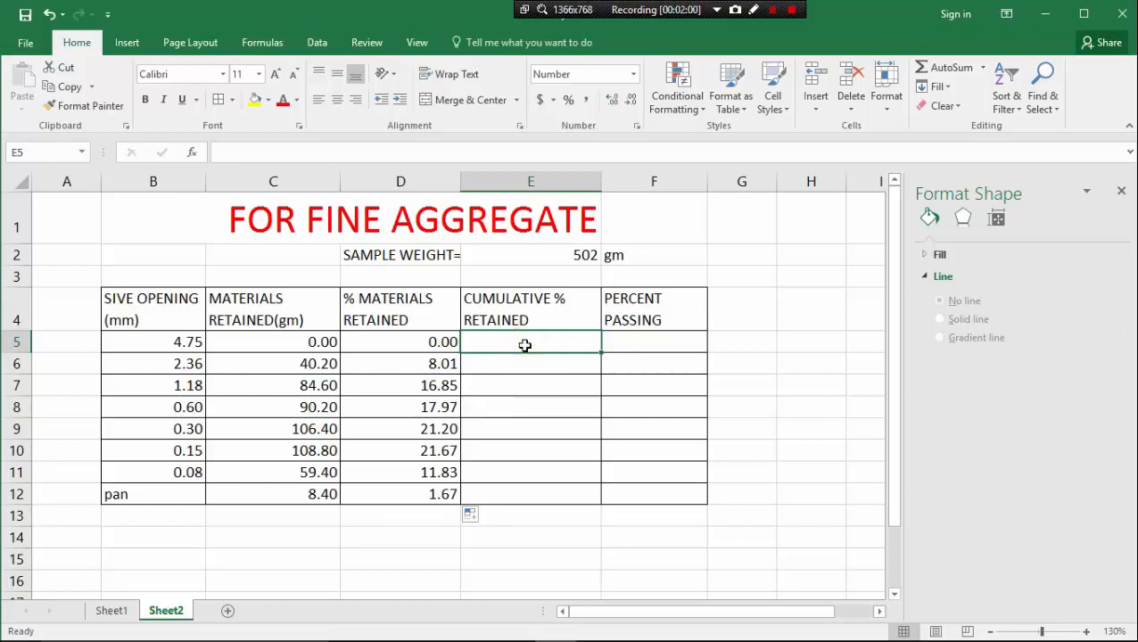
pyautogui.write('=')
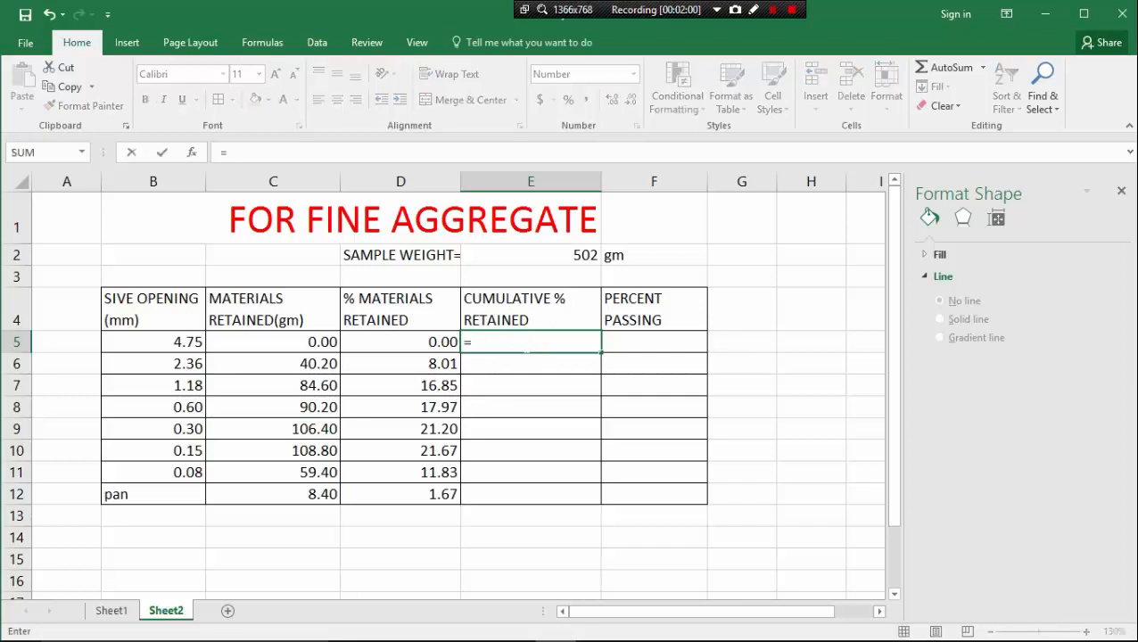
pyautogui.press('Escape')
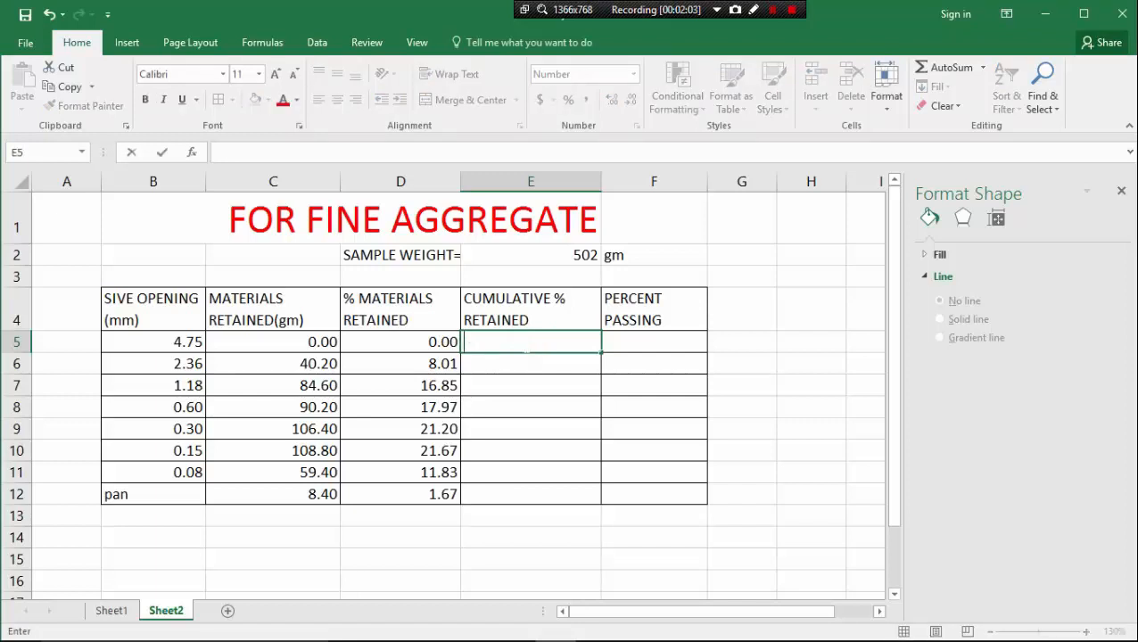
pyautogui.click(528, 365)
# - Enter 0 as the first cumulative % retained value in E5
pyautogui.click(544, 339)
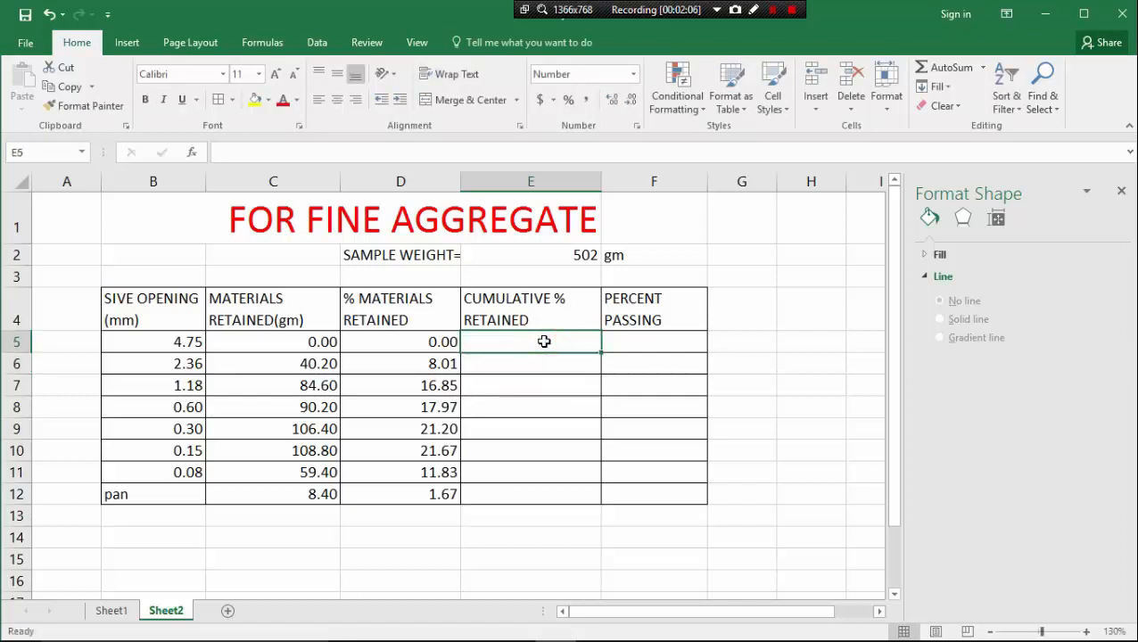
pyautogui.write('0')
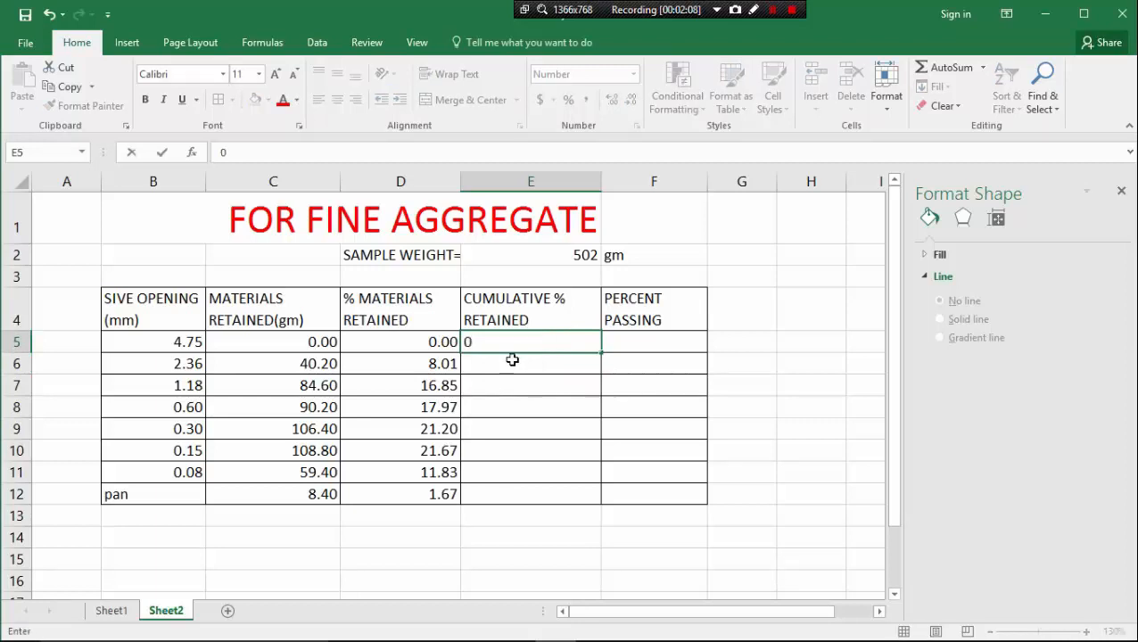
pyautogui.click(512, 359)
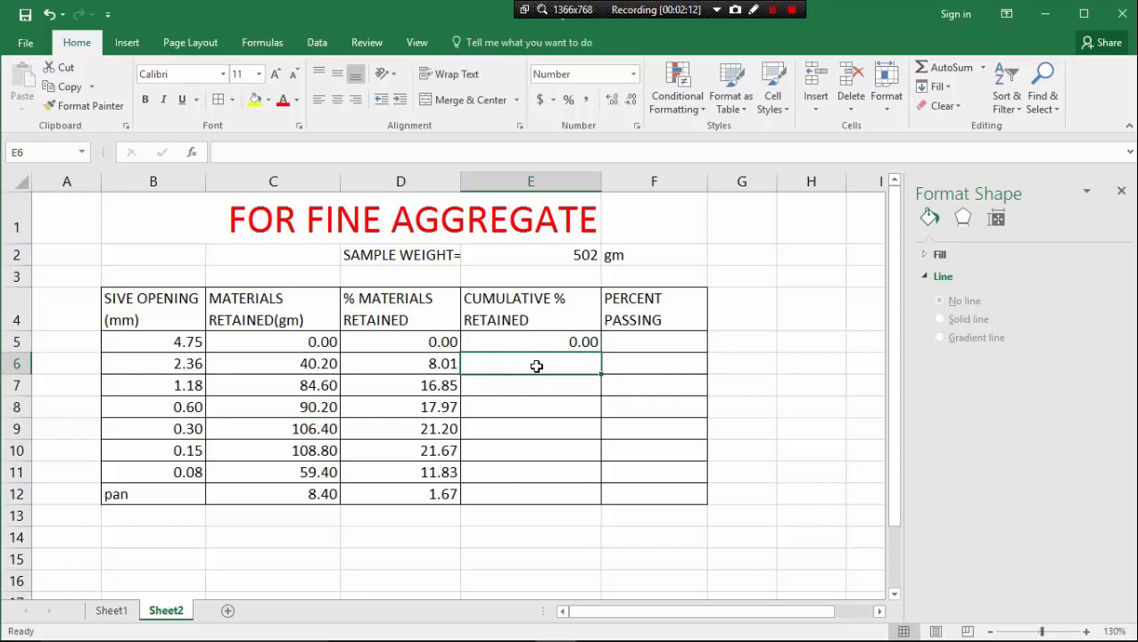
# - Calculate the cumulative % retained with =E5+D6 in E6 and fill the formula down to E12
pyautogui.write('=')
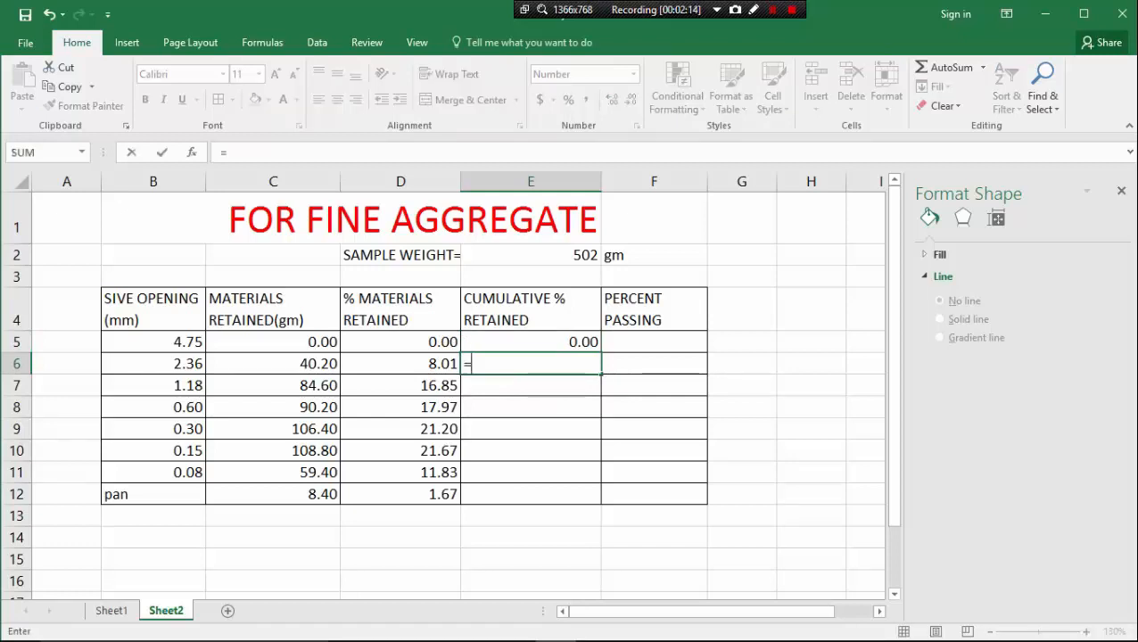
pyautogui.click(552, 337)
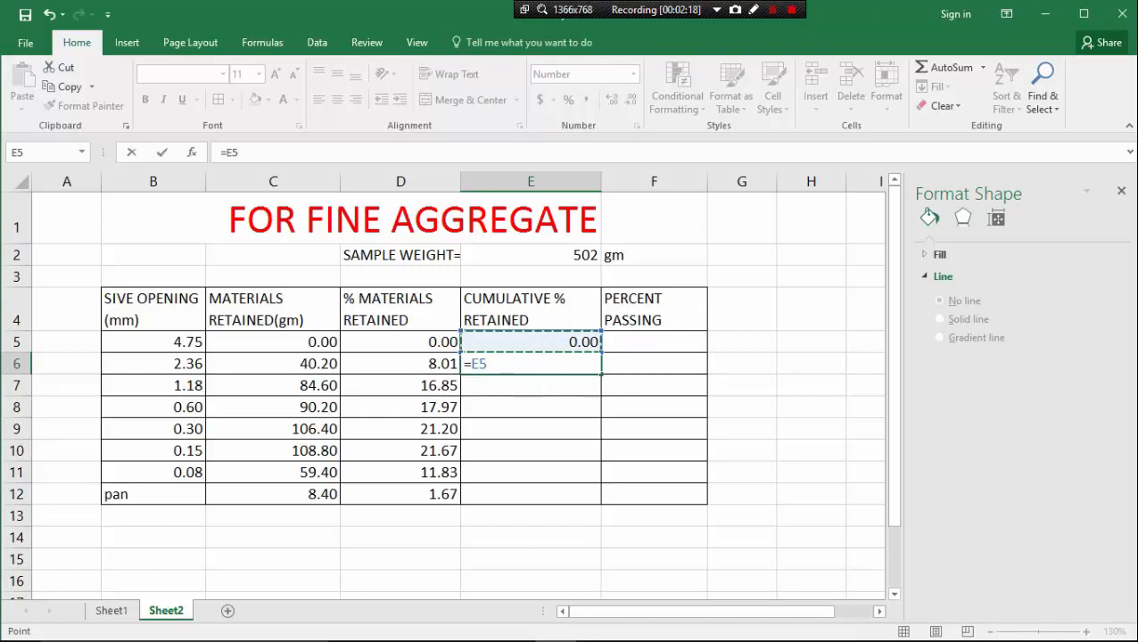
pyautogui.write('+')
pyautogui.click(437, 362)
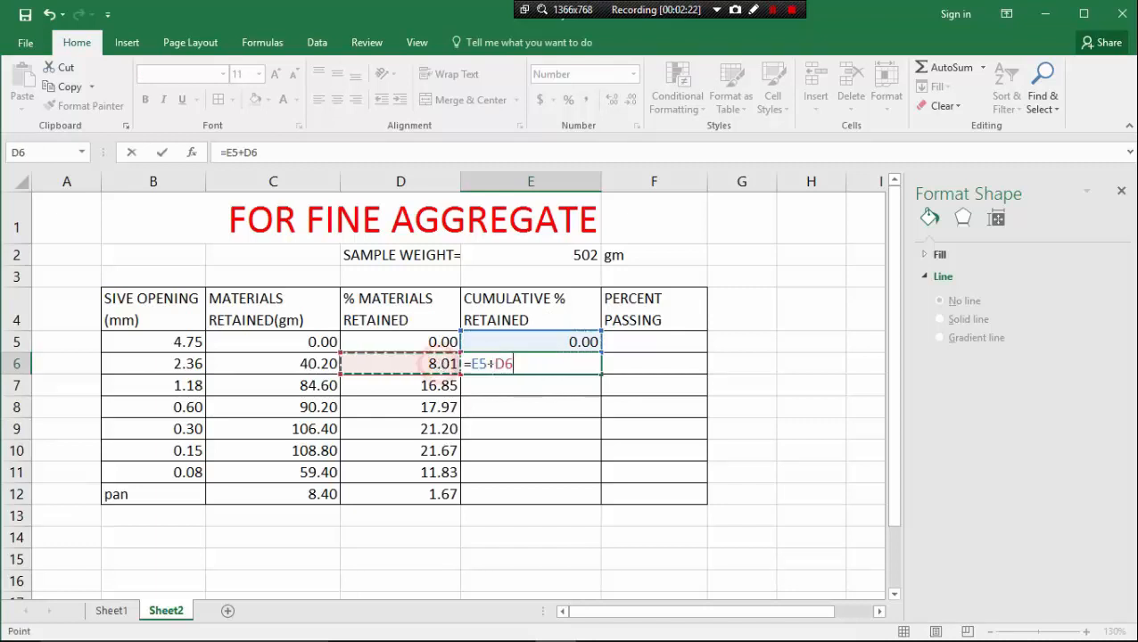
pyautogui.press('Return')
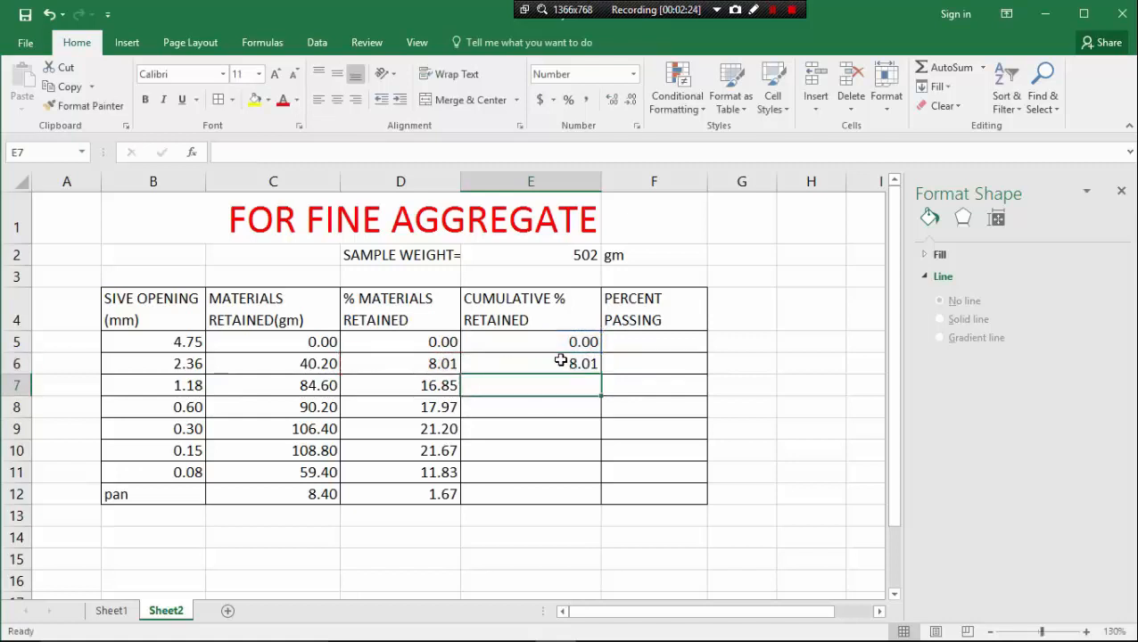
pyautogui.click(560, 348)
pyautogui.click(577, 363)
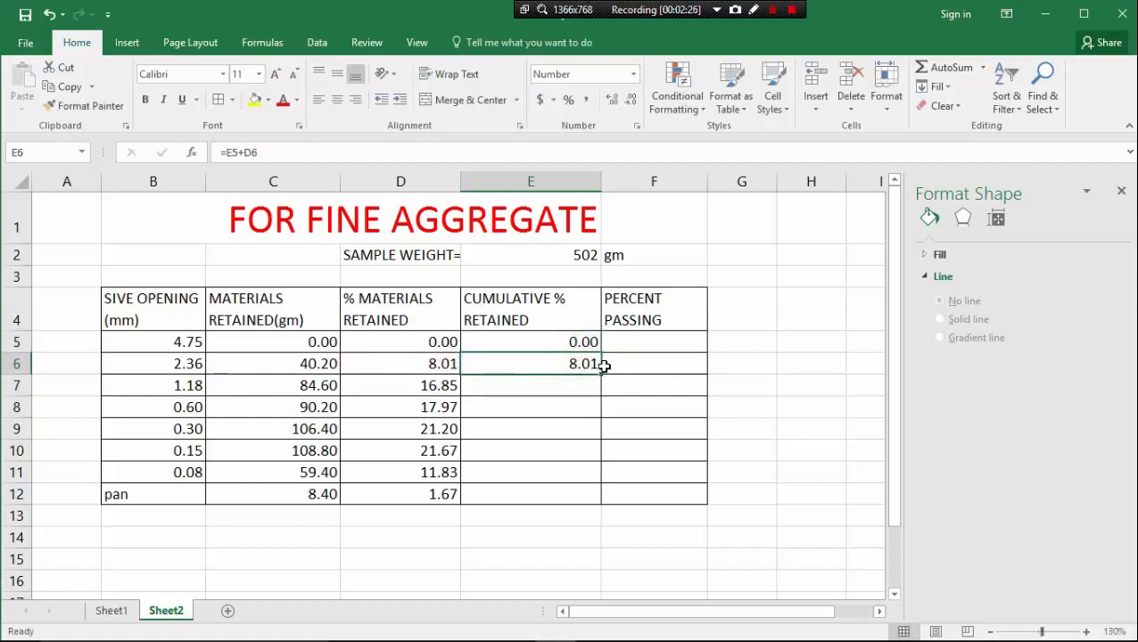
pyautogui.moveTo(604, 372); pyautogui.dragTo(610, 513)
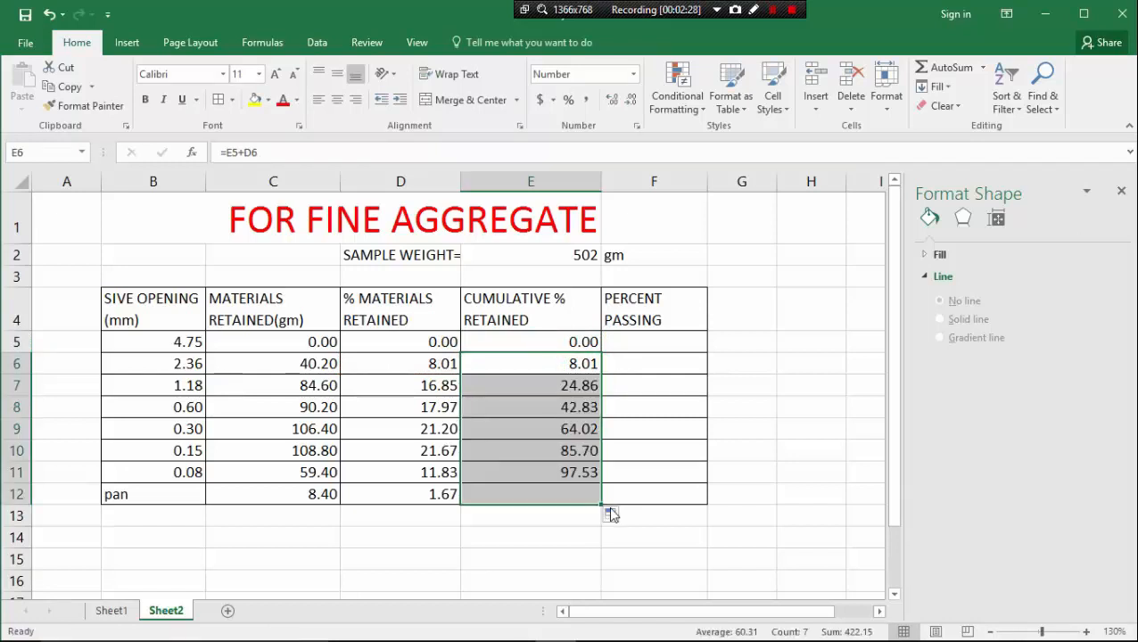
# - Calculate the percent passing with =100-E5 in F5 and fill the formula down to F12
pyautogui.click(656, 344)
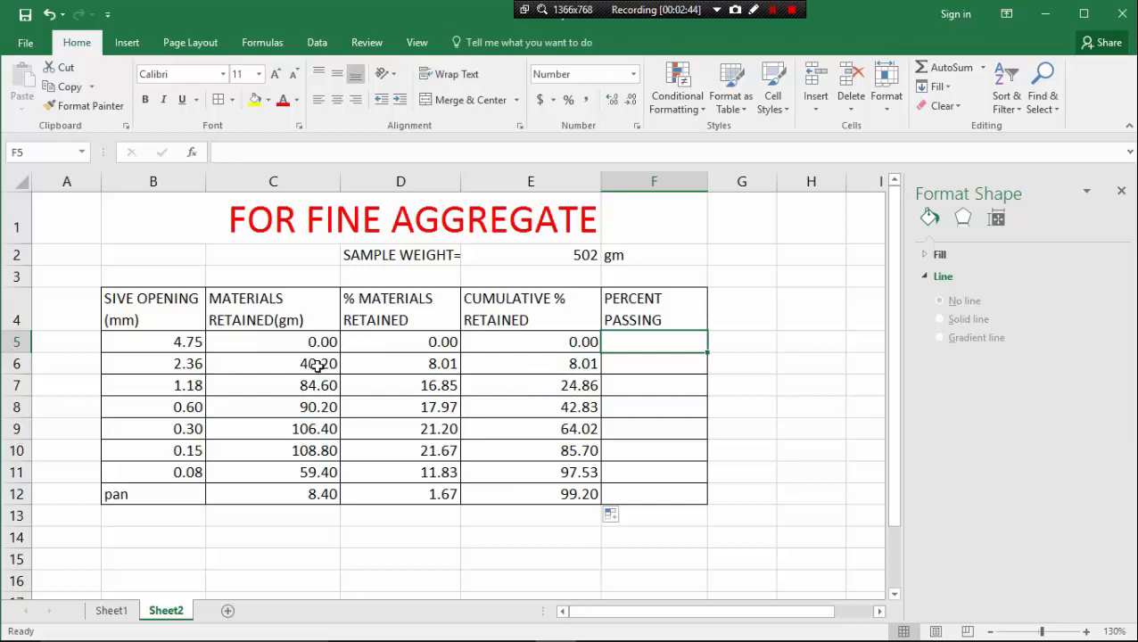
pyautogui.doubleClick(615, 346)
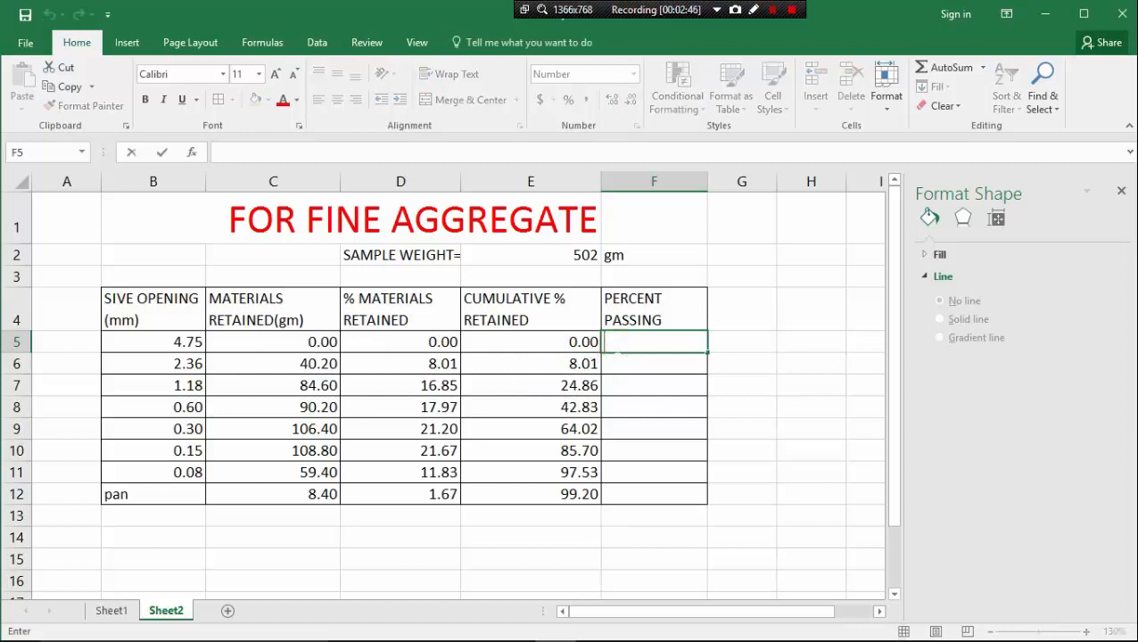
pyautogui.write('=')
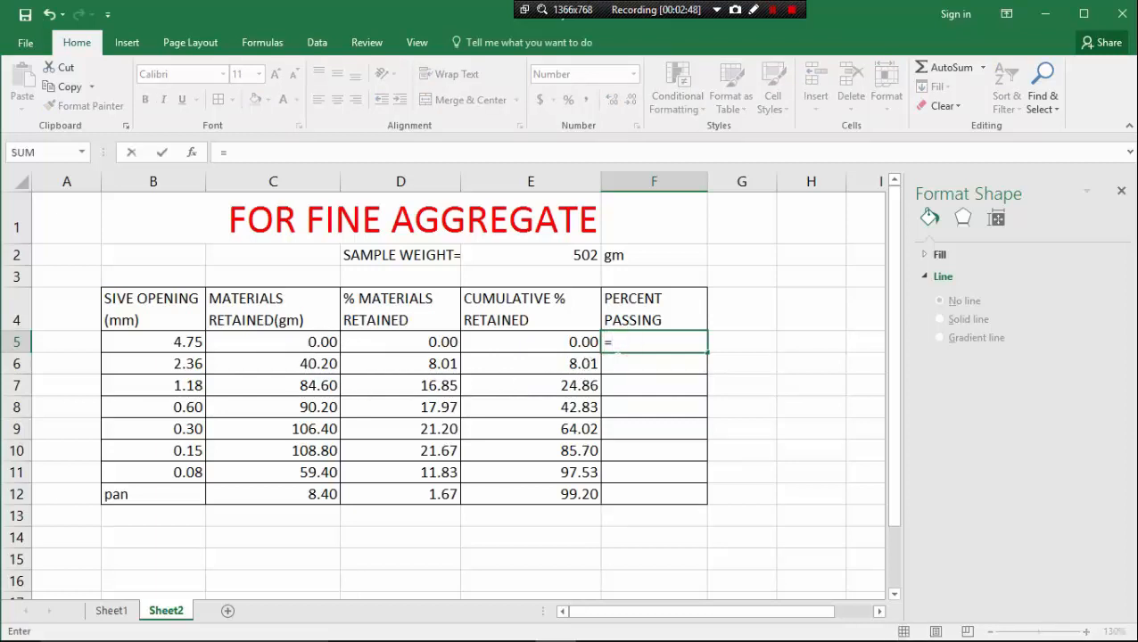
pyautogui.write('100-')
pyautogui.click(573, 339)
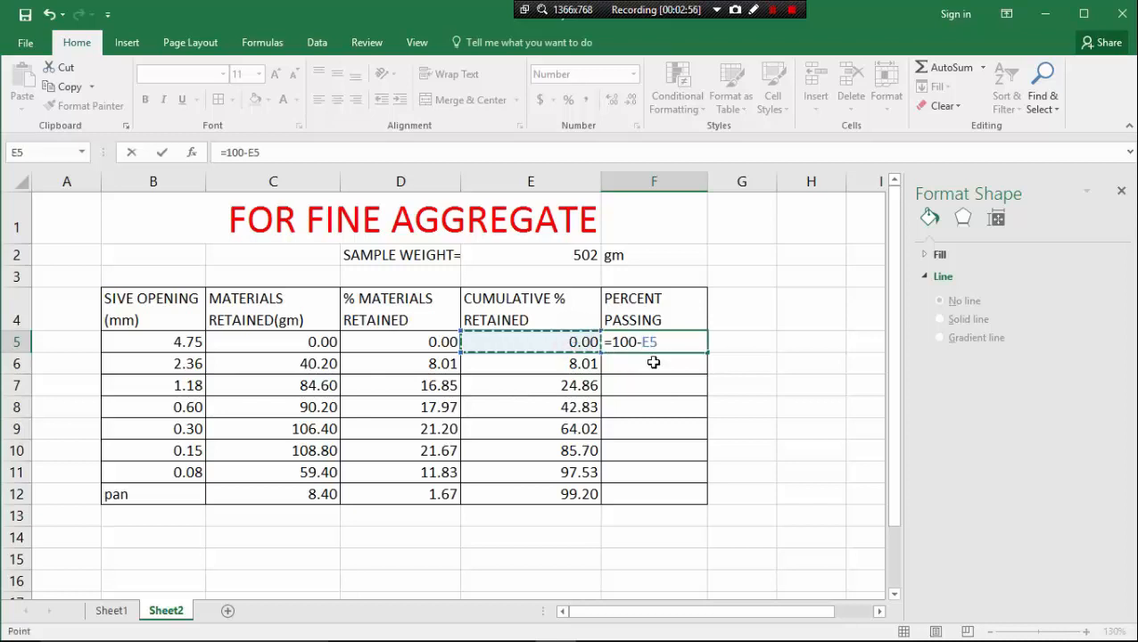
pyautogui.press('Return')
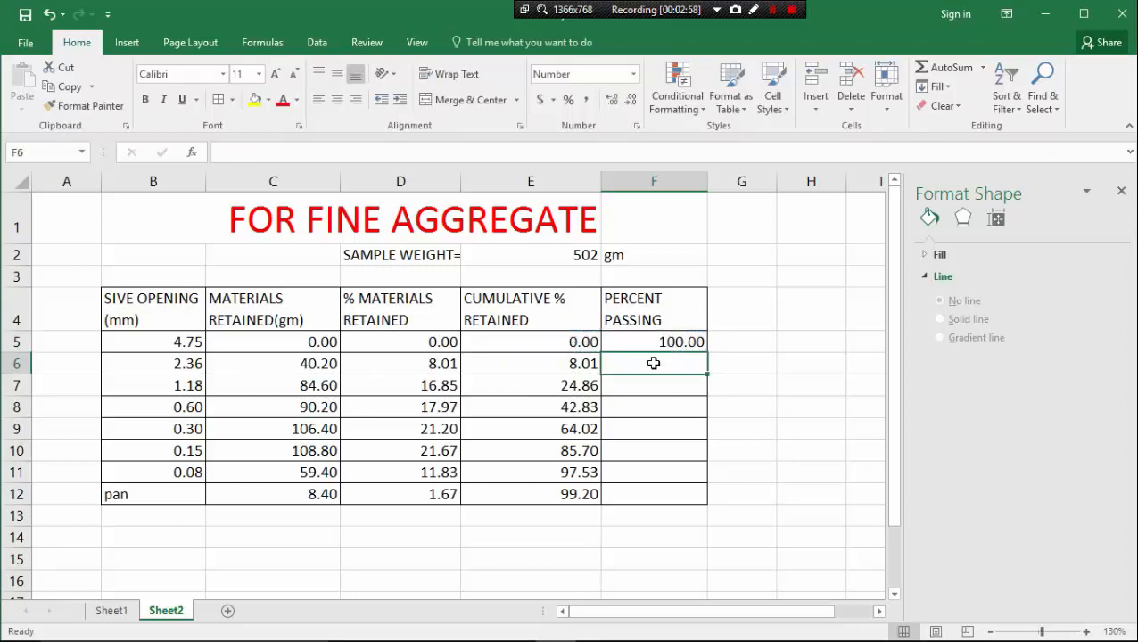
pyautogui.click(657, 342)
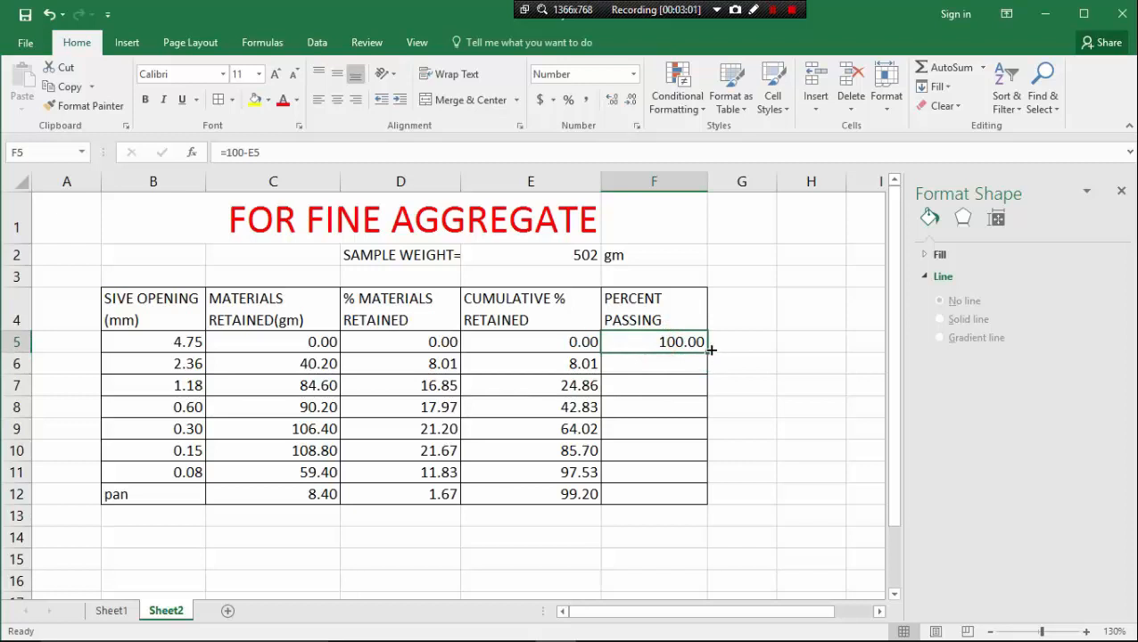
pyautogui.moveTo(708, 352); pyautogui.dragTo(704, 501)
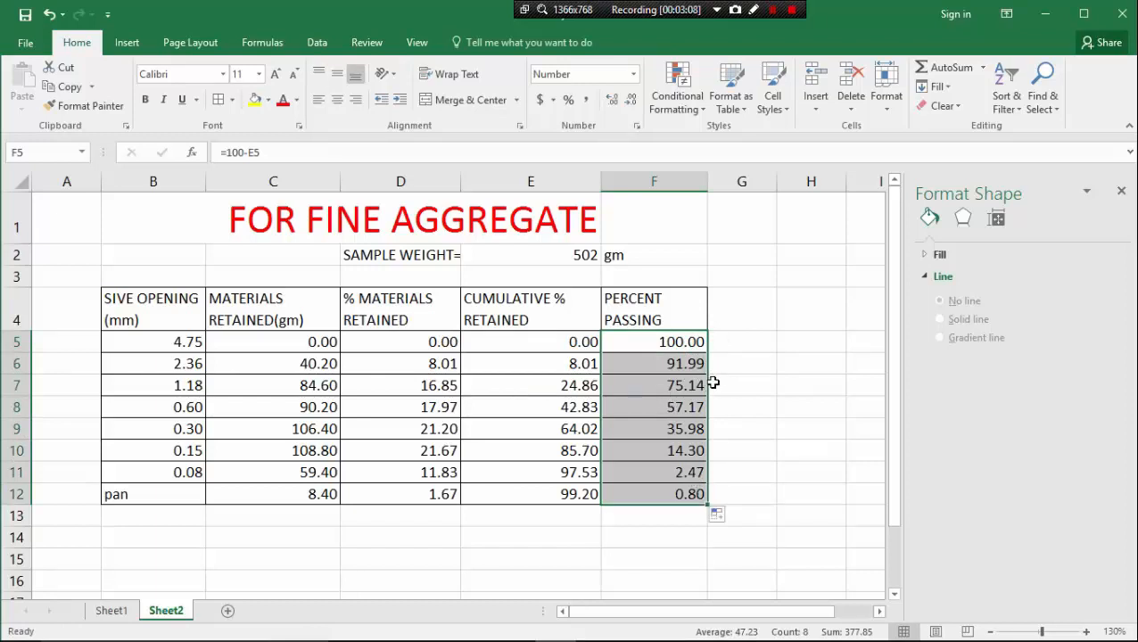
pyautogui.scroll(-1, 668, 404)
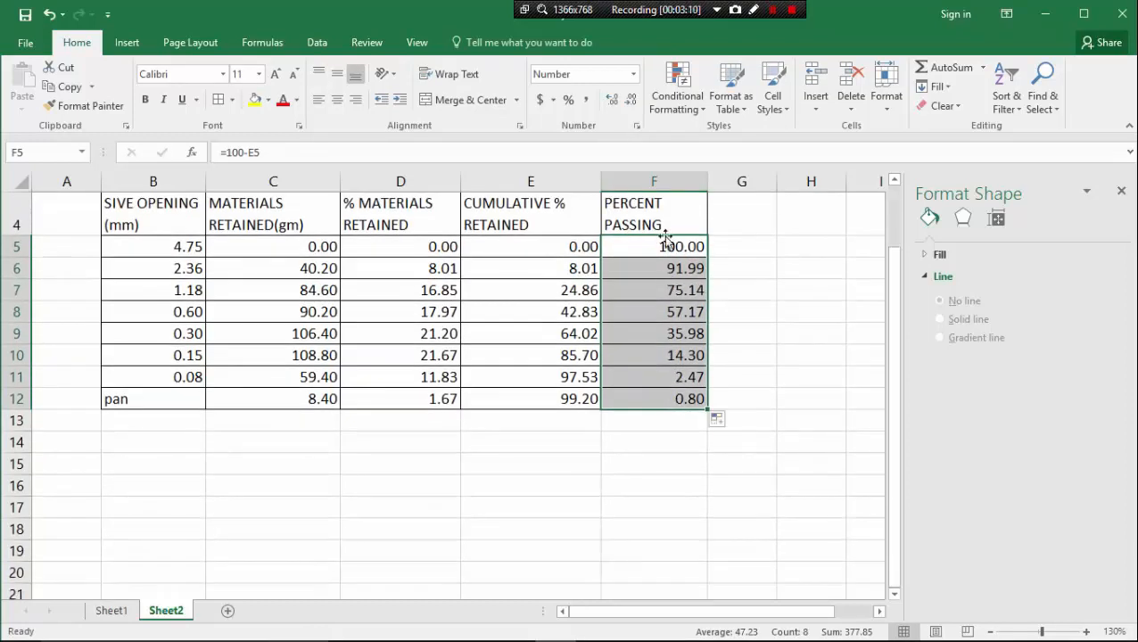
pyautogui.scroll(1, 665, 239)
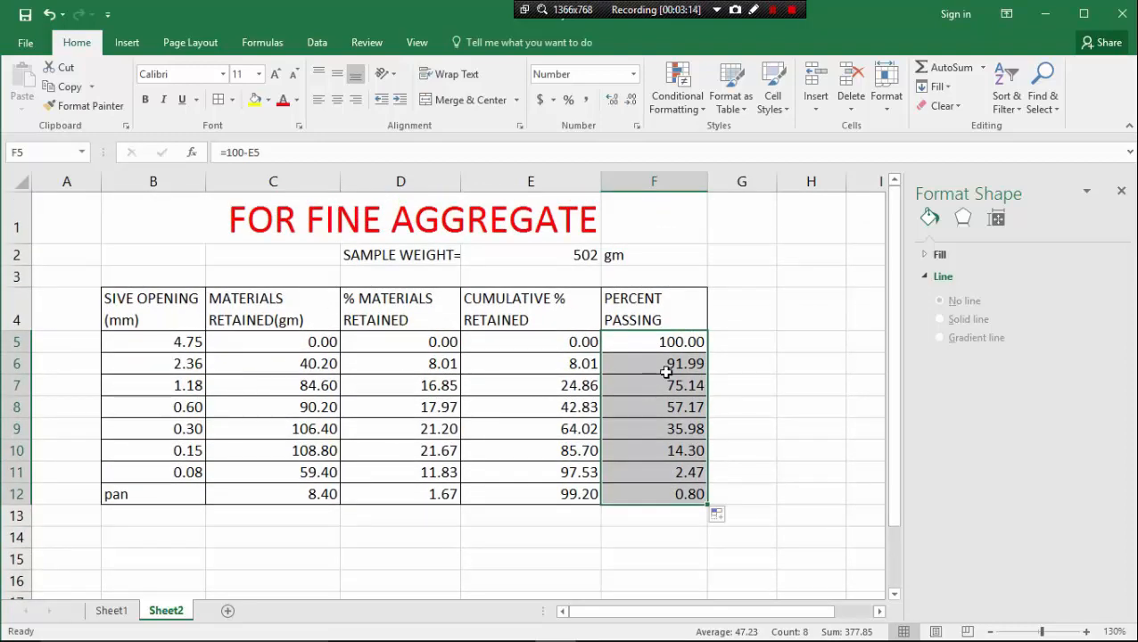
pyautogui.scroll(-2, 666, 374)
pyautogui.scroll(2, 665, 372)
pyautogui.scroll(-1, 667, 373)
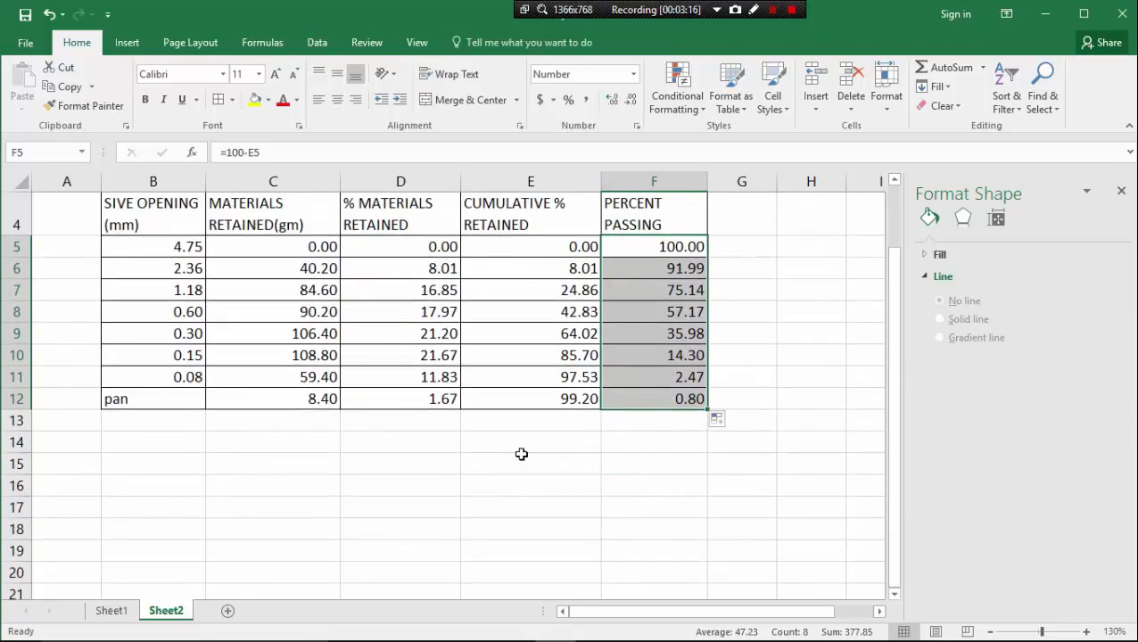
pyautogui.click(380, 500)
pyautogui.click(301, 496)
pyautogui.scroll(1, 300, 496)
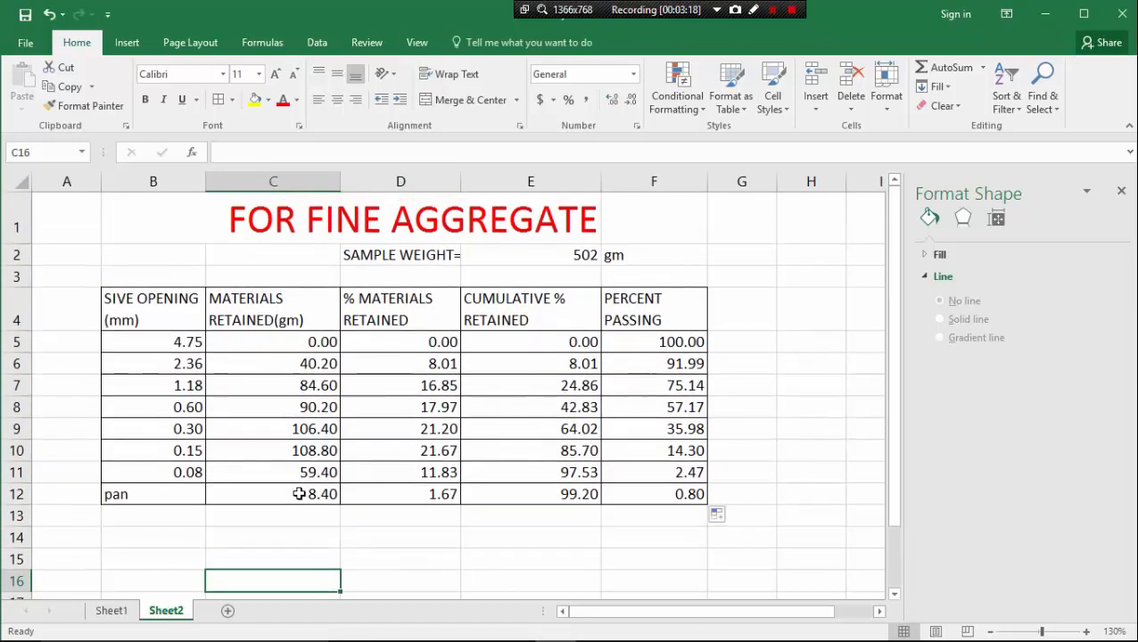
# - Insert a scatter chart with smooth lines plotting the sieve openings B5:B11 against the percent passing values F5:F11
pyautogui.moveTo(147, 338); pyautogui.dragTo(191, 472)
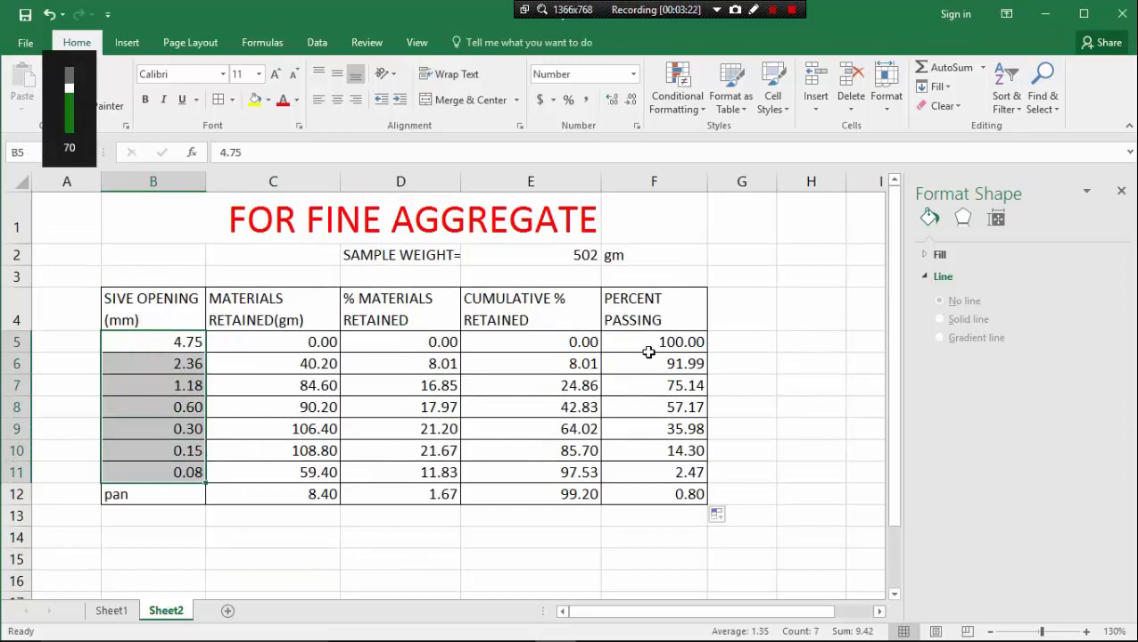
pyautogui.keyDown('ctrl'); pyautogui.moveTo(650, 346); pyautogui.dragTo(672, 469); pyautogui.keyUp('ctrl')
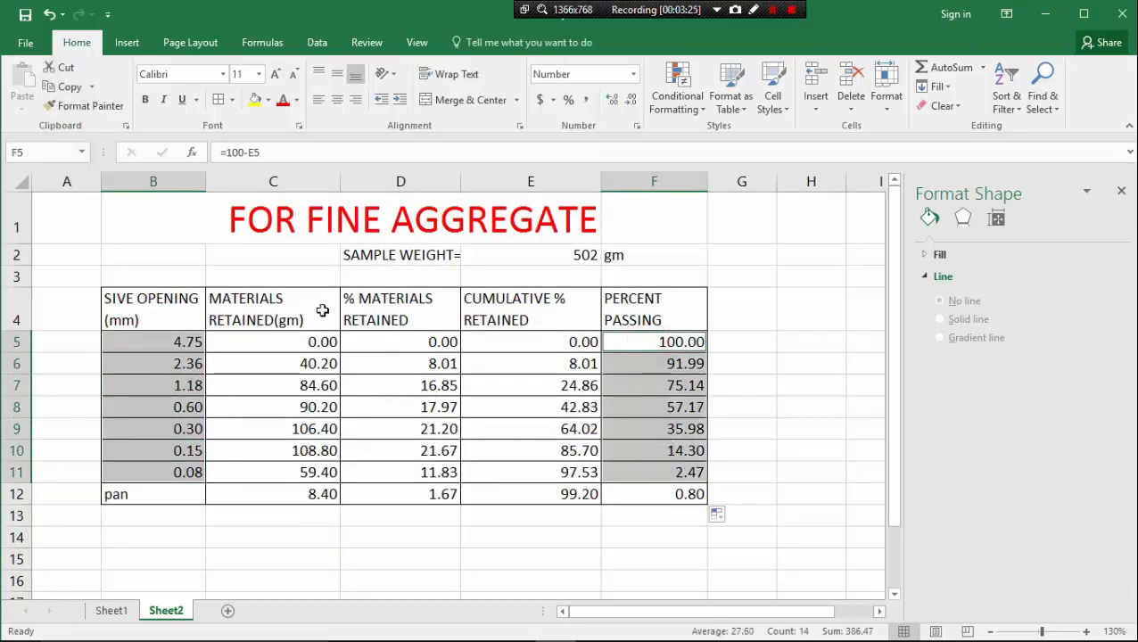
pyautogui.click(127, 42)
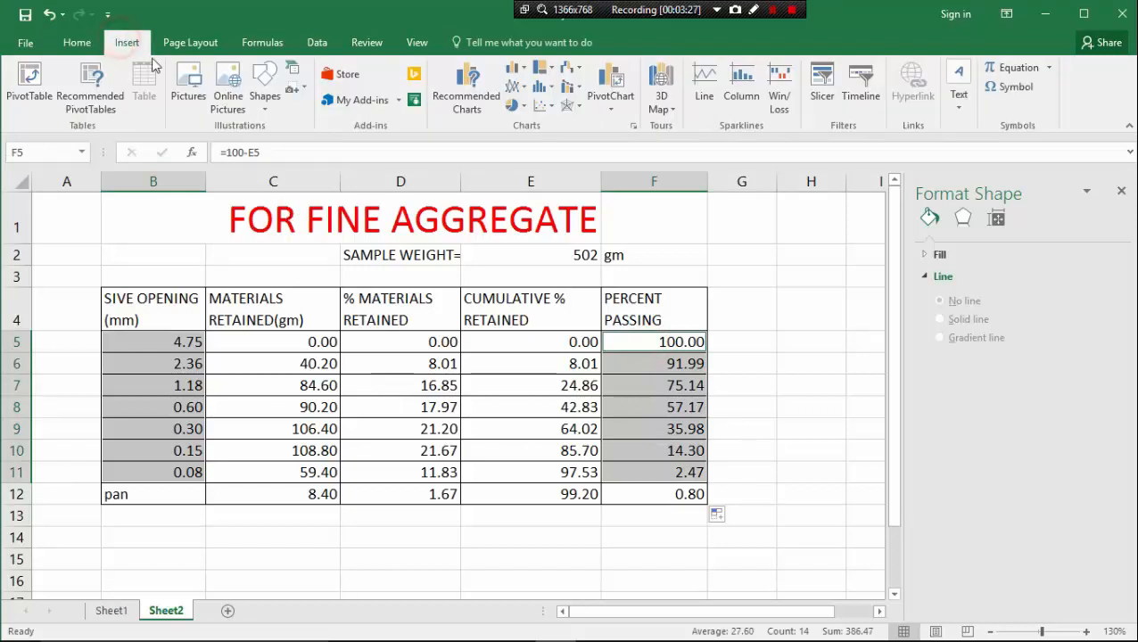
pyautogui.click(546, 106)
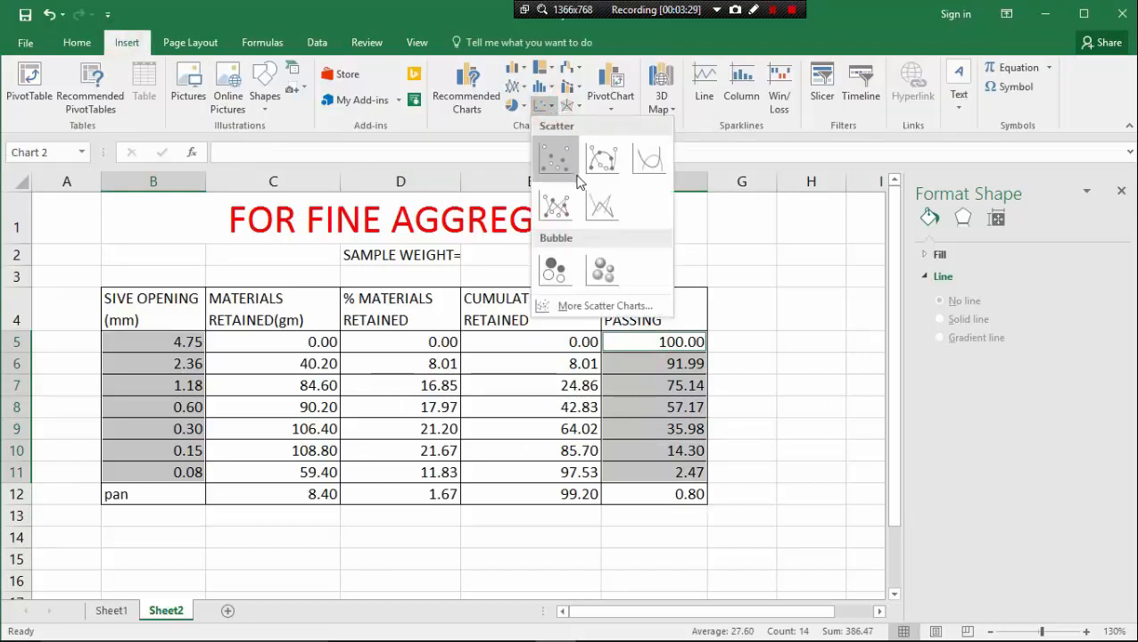
pyautogui.click(655, 161)
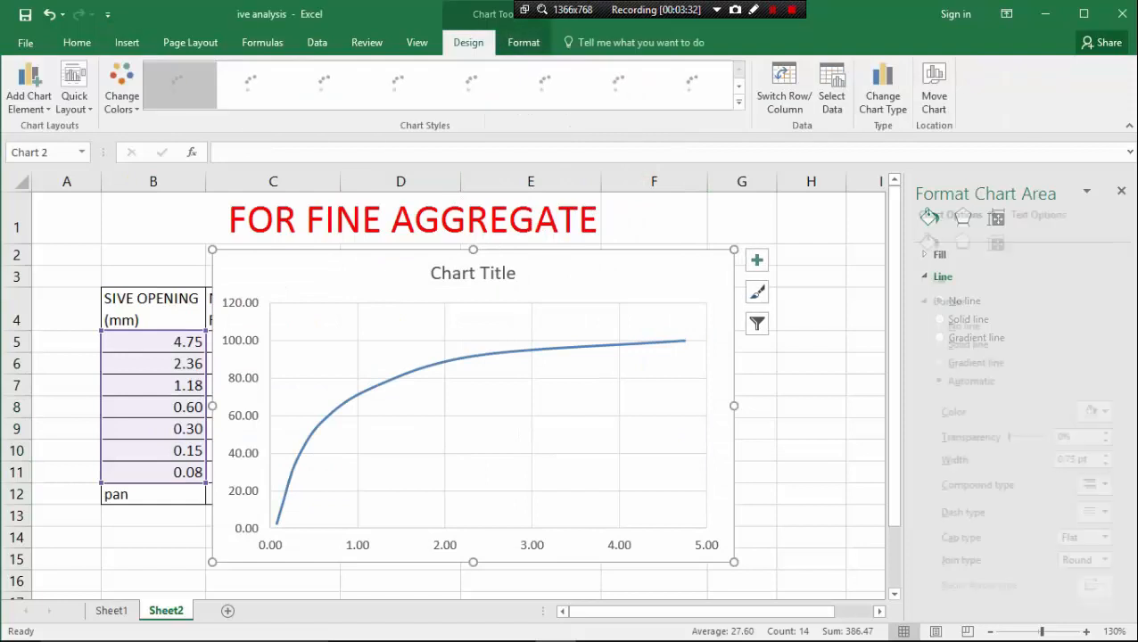
pyautogui.moveTo(526, 260)
pyautogui.mouseDown()
pyautogui.moveTo(525, 340)
pyautogui.moveTo(528, 272)
pyautogui.mouseUp()
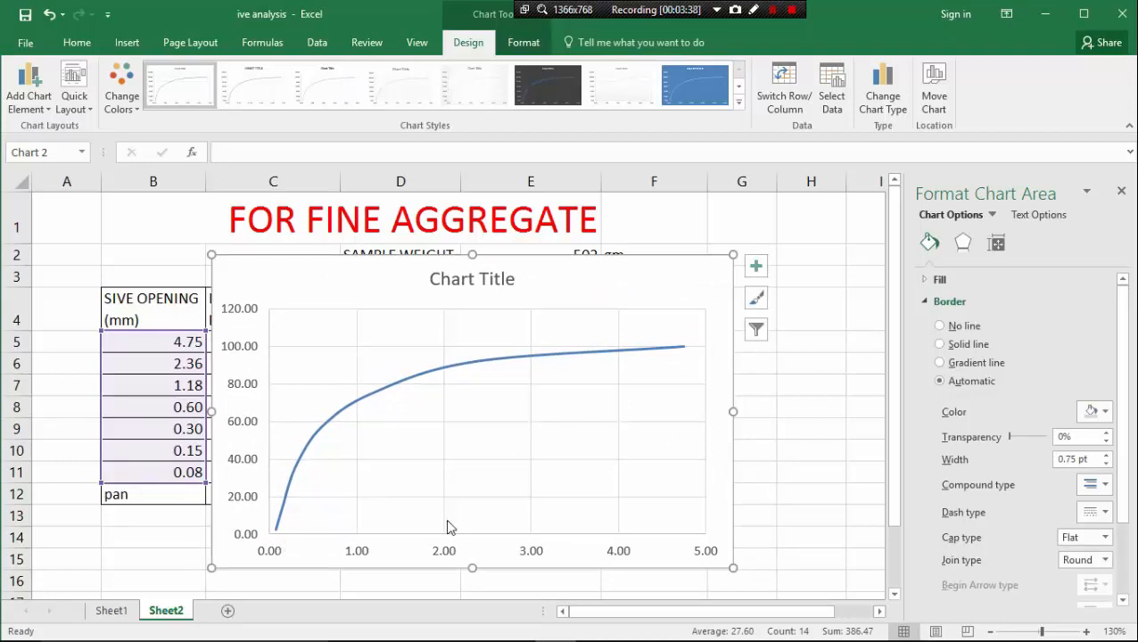
# - Format the chart's horizontal axis with a base-10 logarithmic scale, the vertical axis crossing at the maximum value, and values in reverse order
pyautogui.click(481, 537)
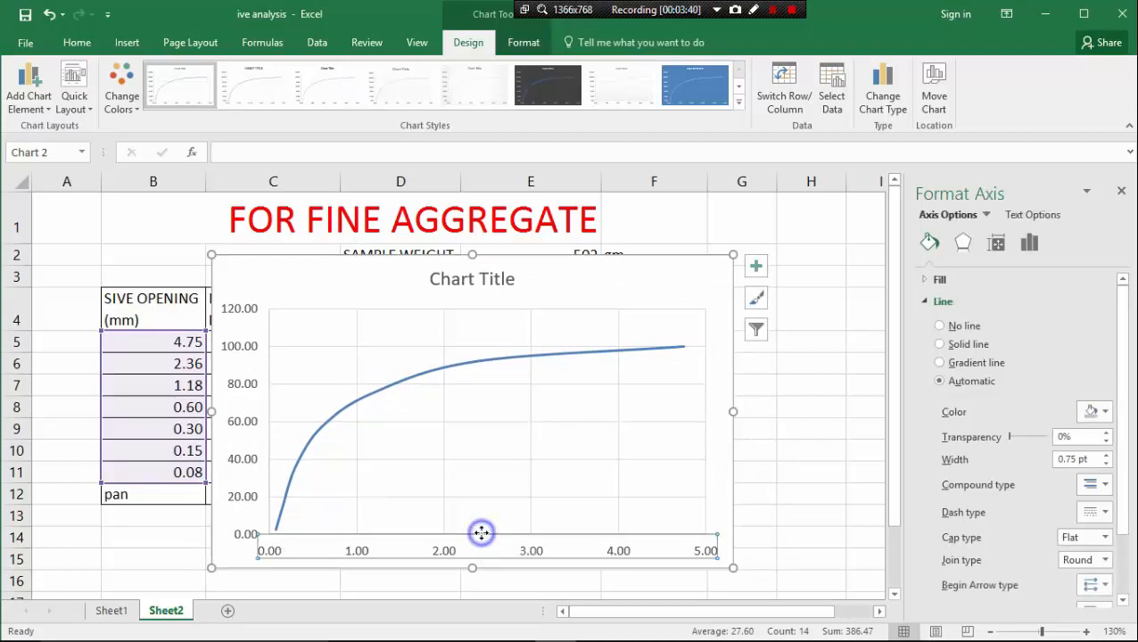
pyautogui.rightClick(483, 538)
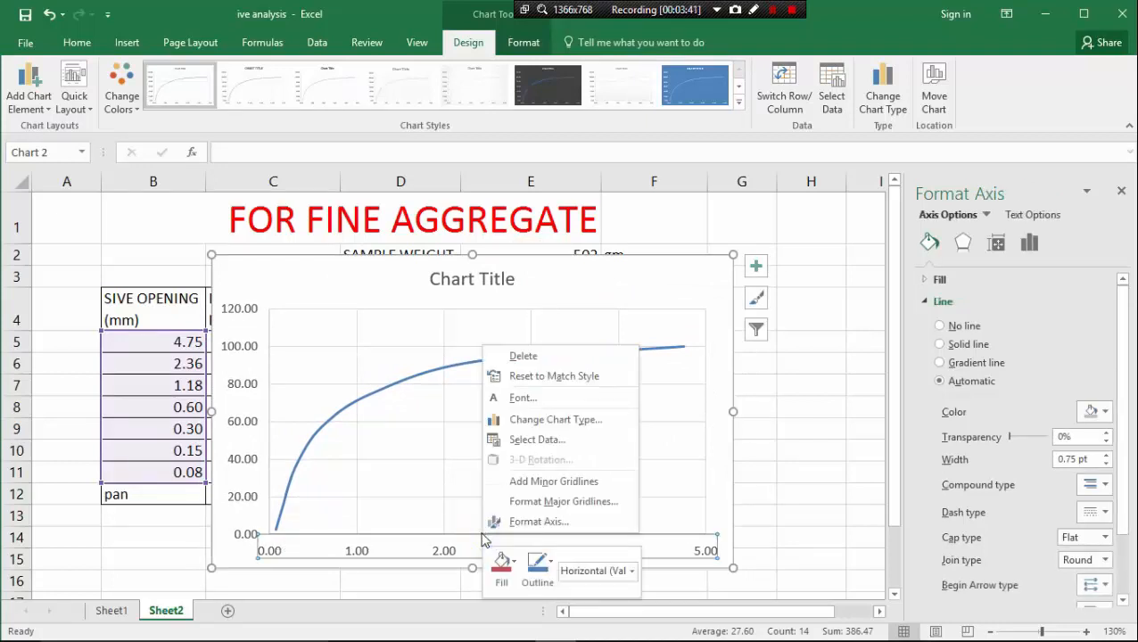
pyautogui.click(537, 521)
pyautogui.scroll(-1, 975, 520)
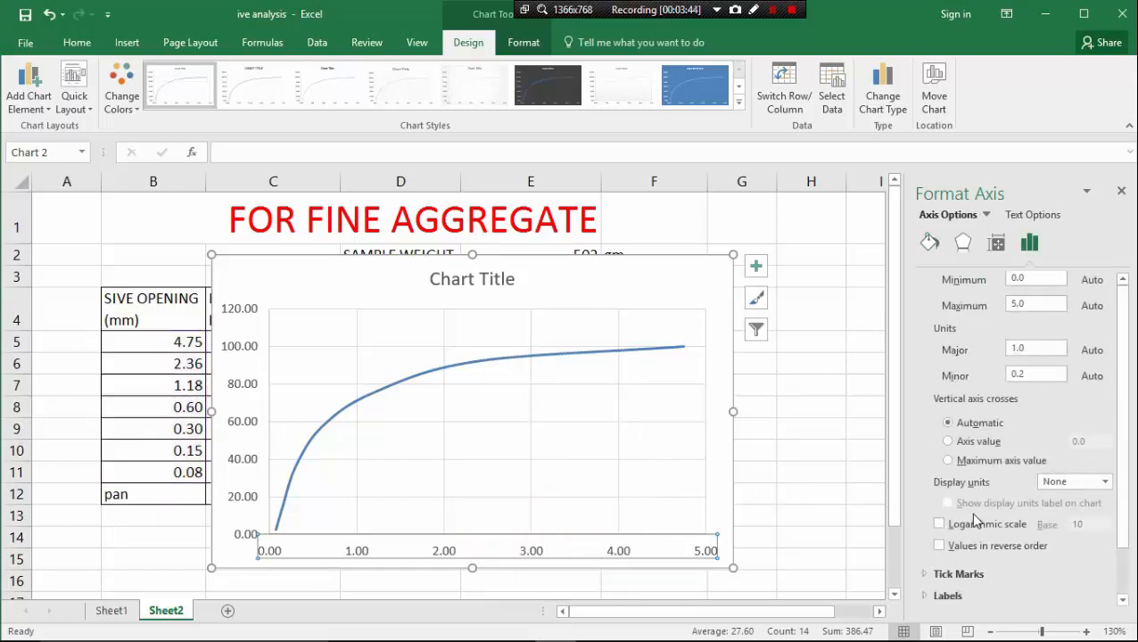
pyautogui.click(987, 528)
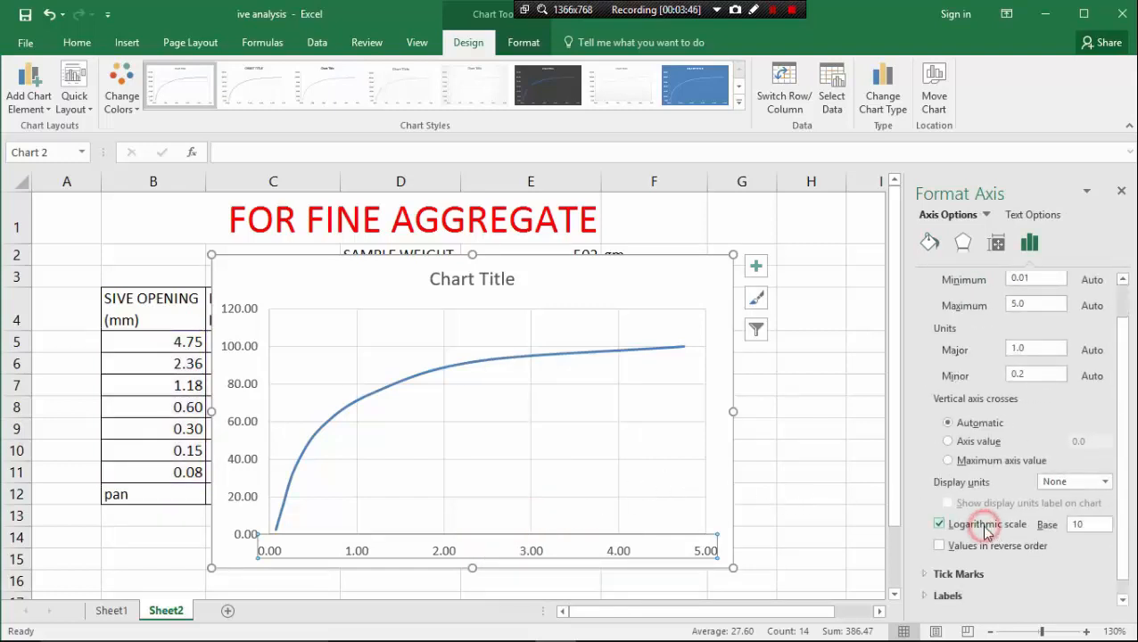
pyautogui.click(964, 461)
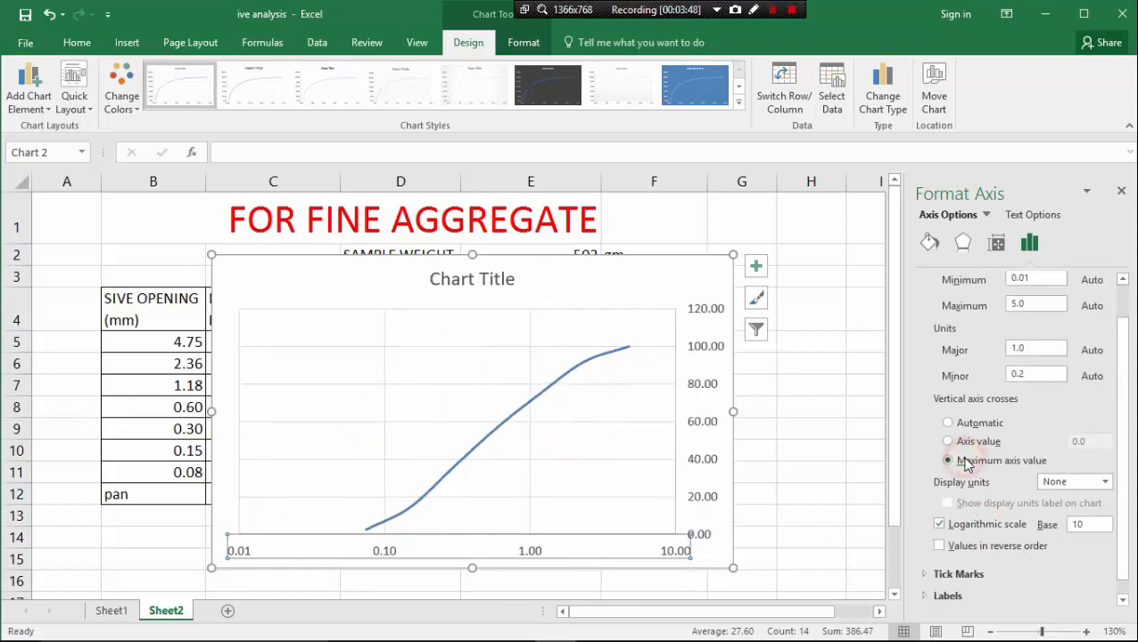
pyautogui.click(988, 547)
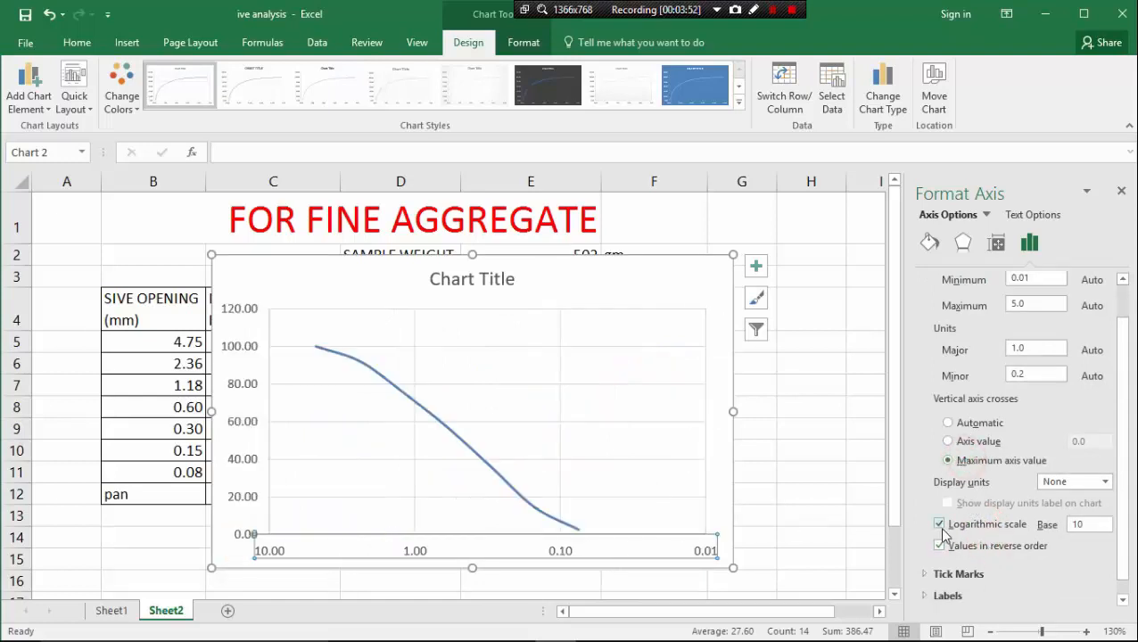
pyautogui.scroll(-1, 954, 542)
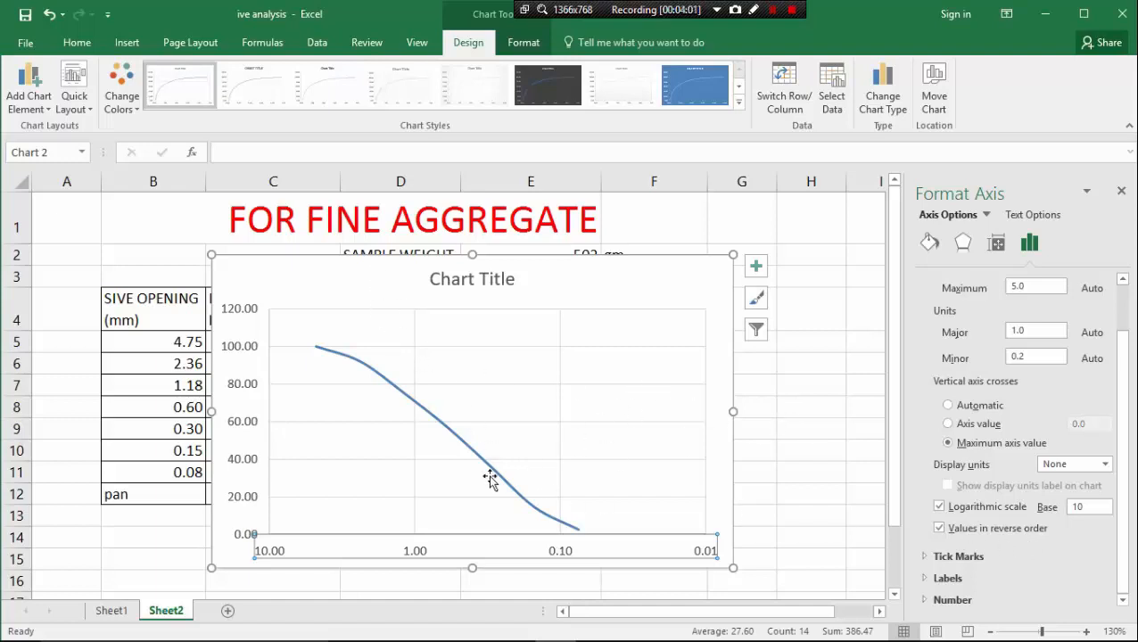
# - Set the major unit of the chart's vertical axis to 10
pyautogui.click(271, 411)
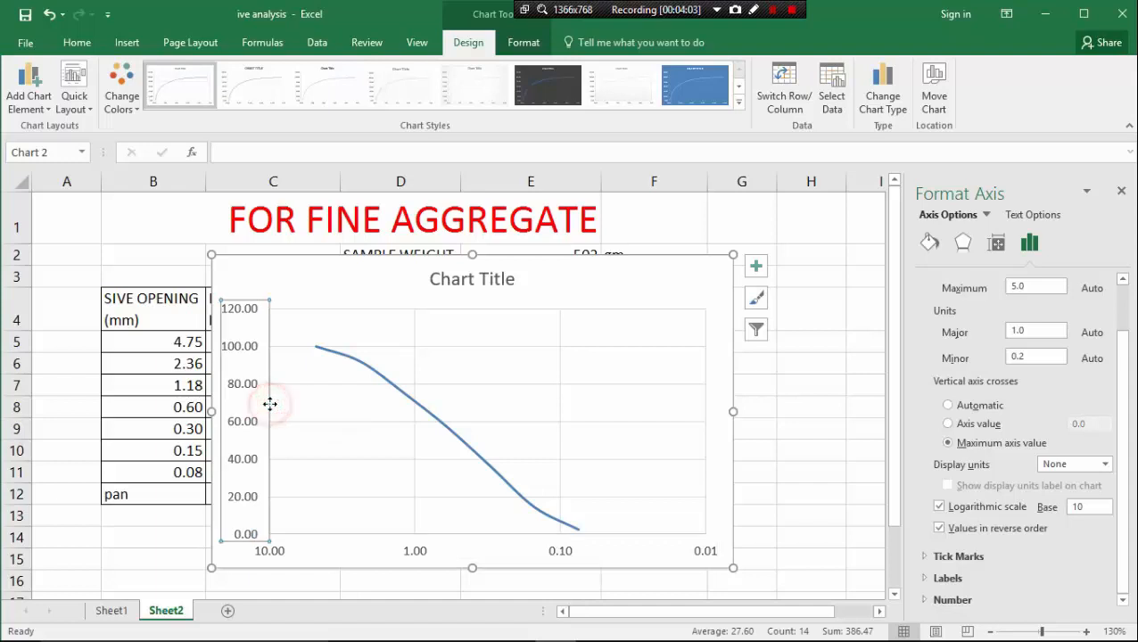
pyautogui.rightClick(272, 412)
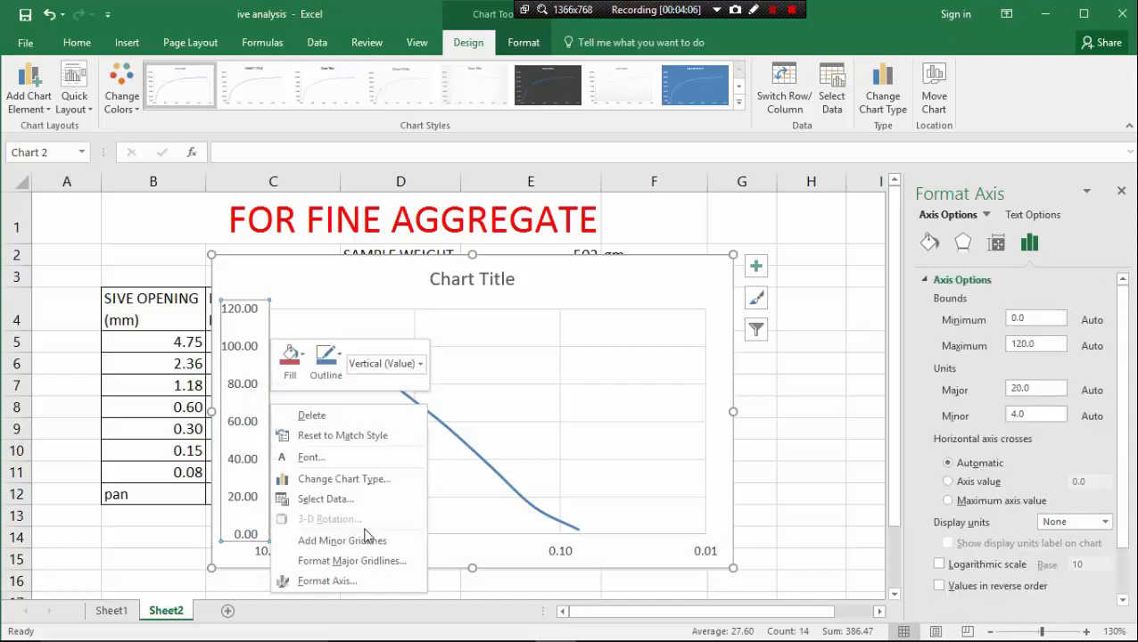
pyautogui.click(379, 578)
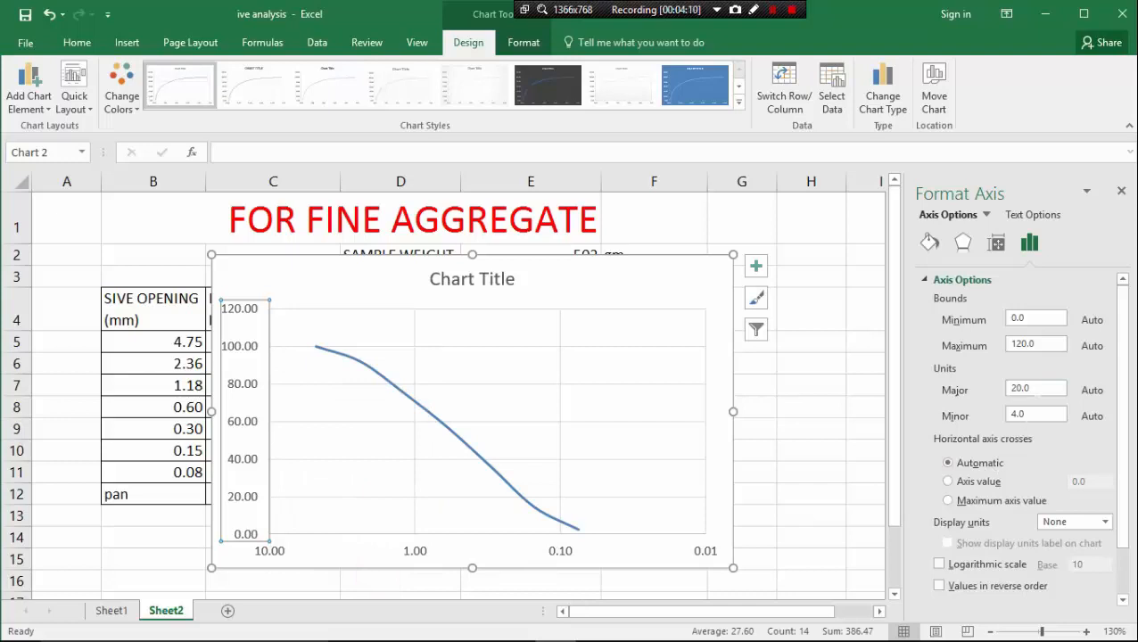
pyautogui.doubleClick(1021, 388)
pyautogui.write('2')
pyautogui.press('BackSpace')
pyautogui.press('BackSpace')
pyautogui.write('1')
pyautogui.write('0')
pyautogui.press('Return')
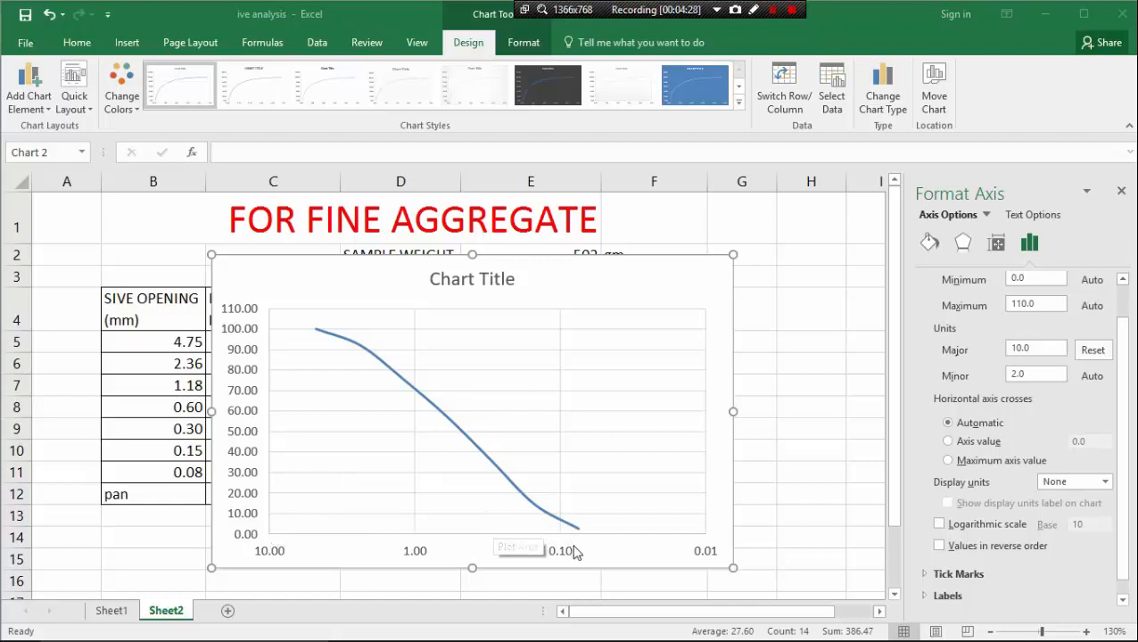
# - Apply the first quick chart layout, which adds titles for both axes and a series legend
pyautogui.moveTo(553, 533)
pyautogui.click(810, 385)
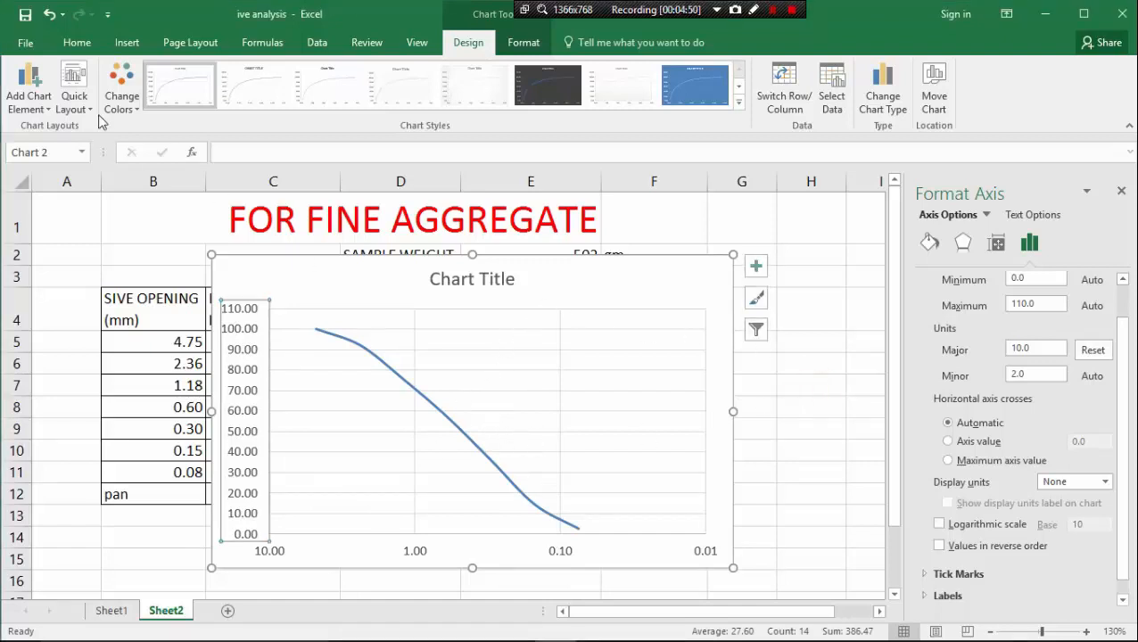
pyautogui.click(82, 92)
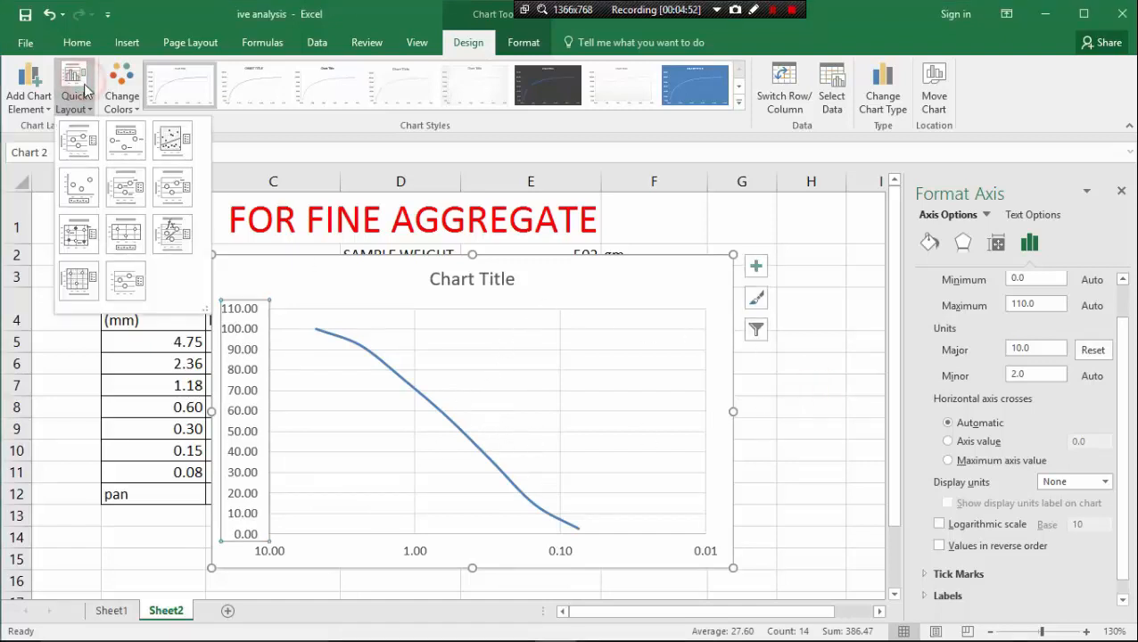
pyautogui.click(89, 143)
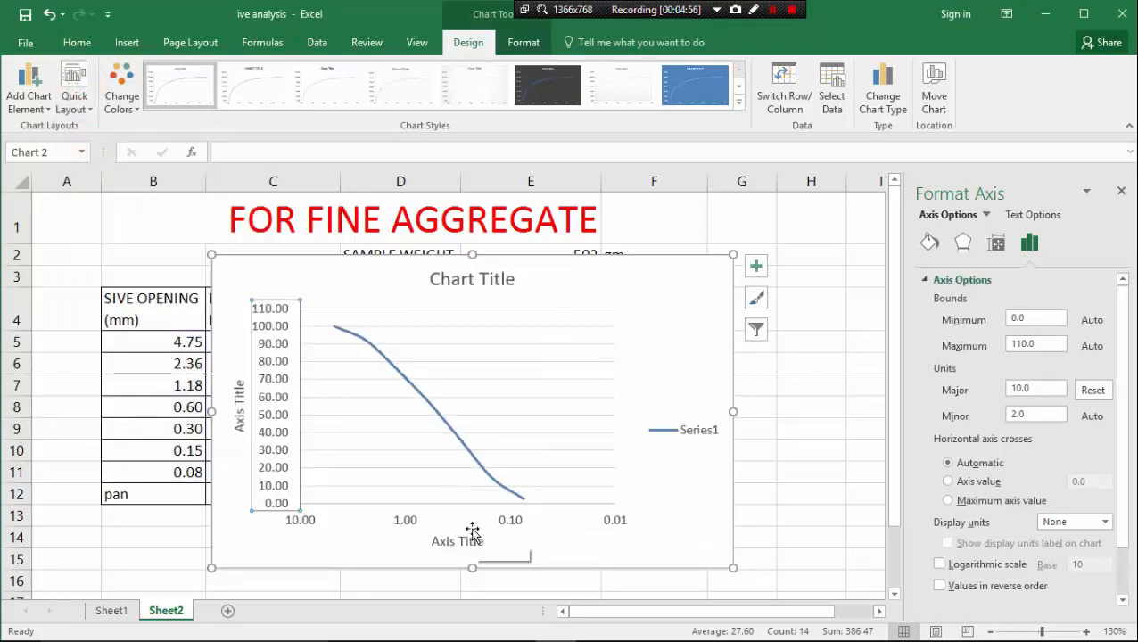
pyautogui.click(437, 276)
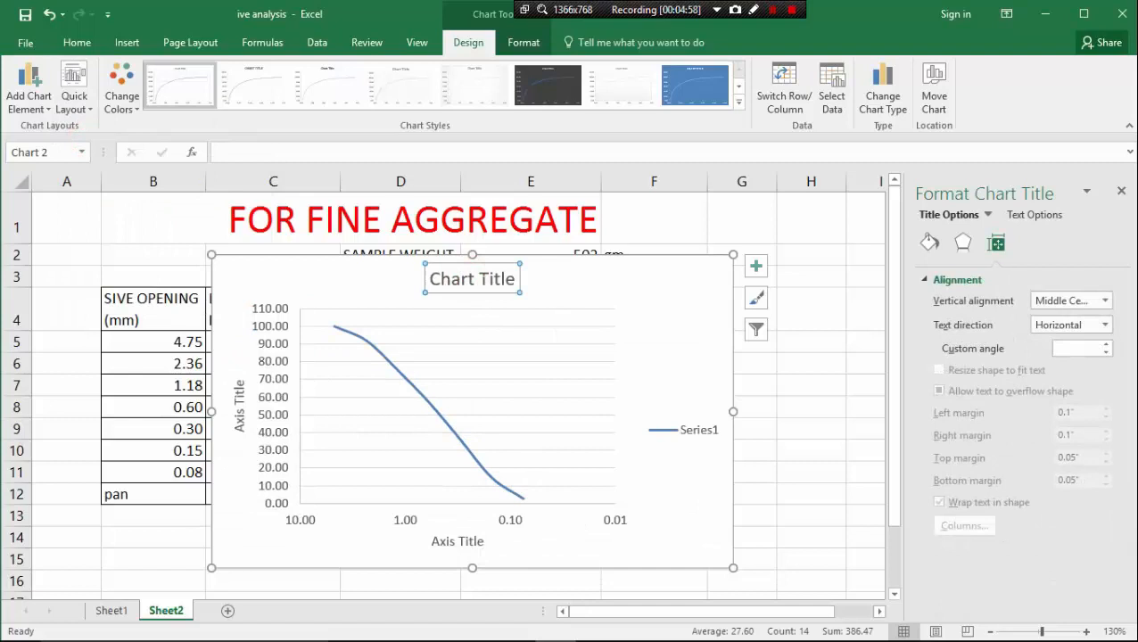
pyautogui.press('Delete')
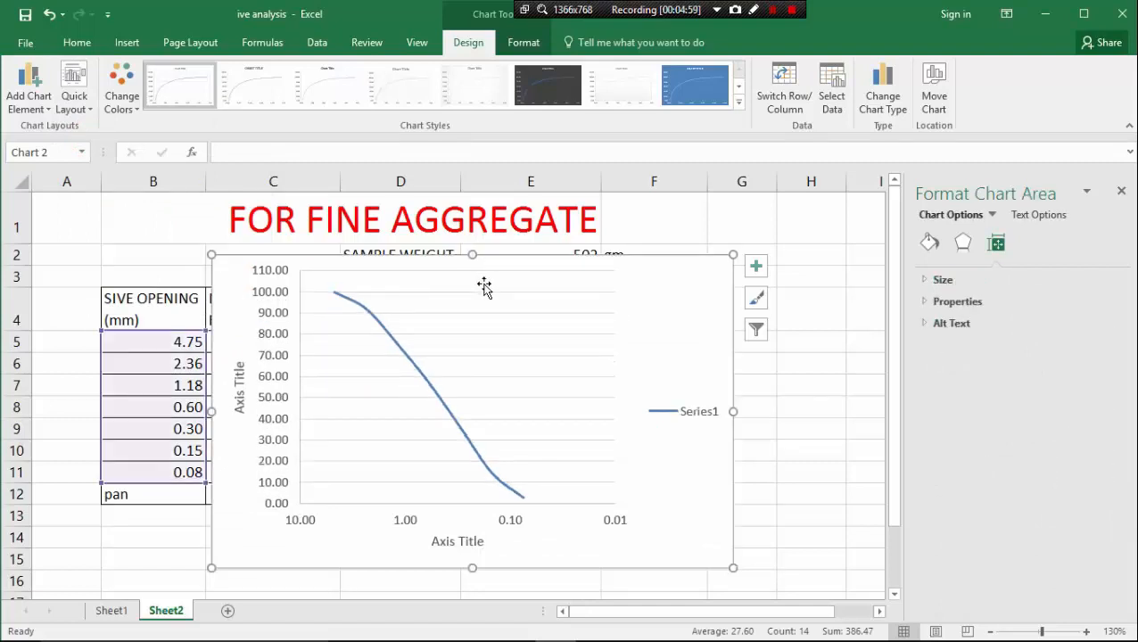
pyautogui.hotkey('ctrl', 'z')
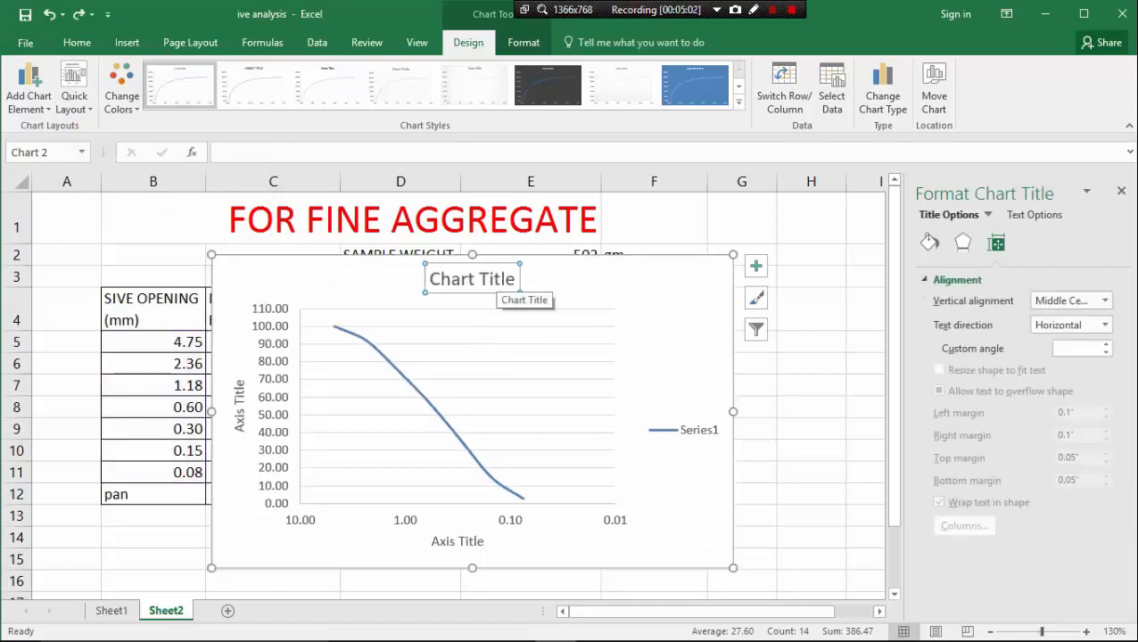
# - Replace the chart title text with "SIVE ANALYSIS GRAPH"
pyautogui.click(517, 278)
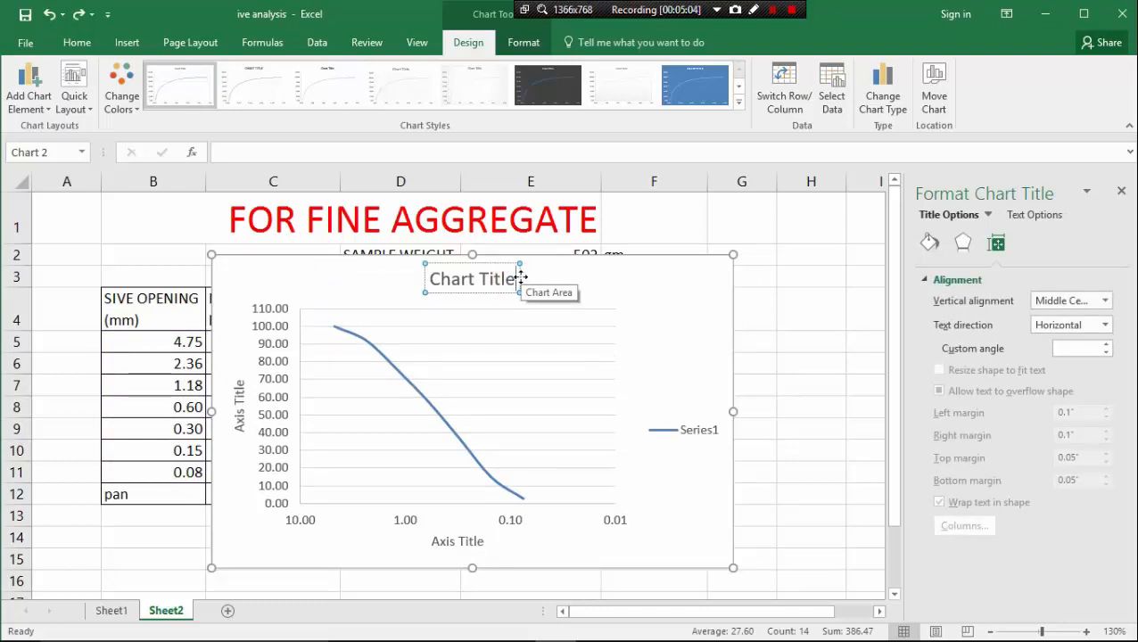
pyautogui.press('BackSpace')
pyautogui.press('BackSpace')
pyautogui.press('BackSpace')
pyautogui.press('BackSpace')
pyautogui.press('BackSpace')
pyautogui.press('BackSpace')
pyautogui.press('BackSpace')
pyautogui.press('BackSpace')
pyautogui.press('BackSpace')
pyautogui.press('BackSpace')
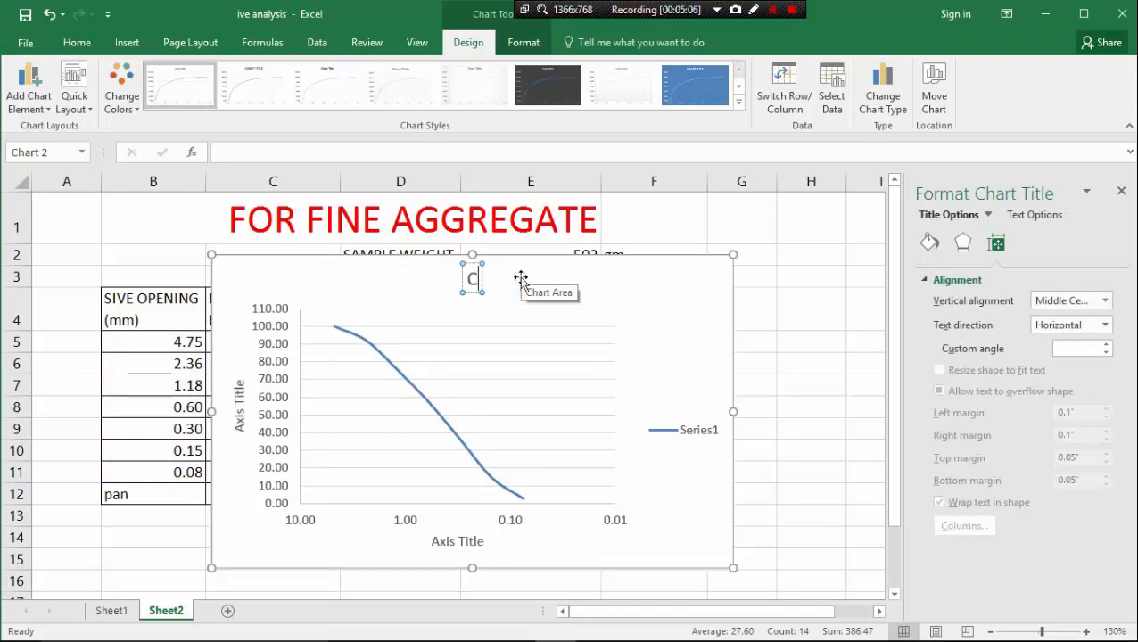
pyautogui.press('BackSpace')
pyautogui.write('S')
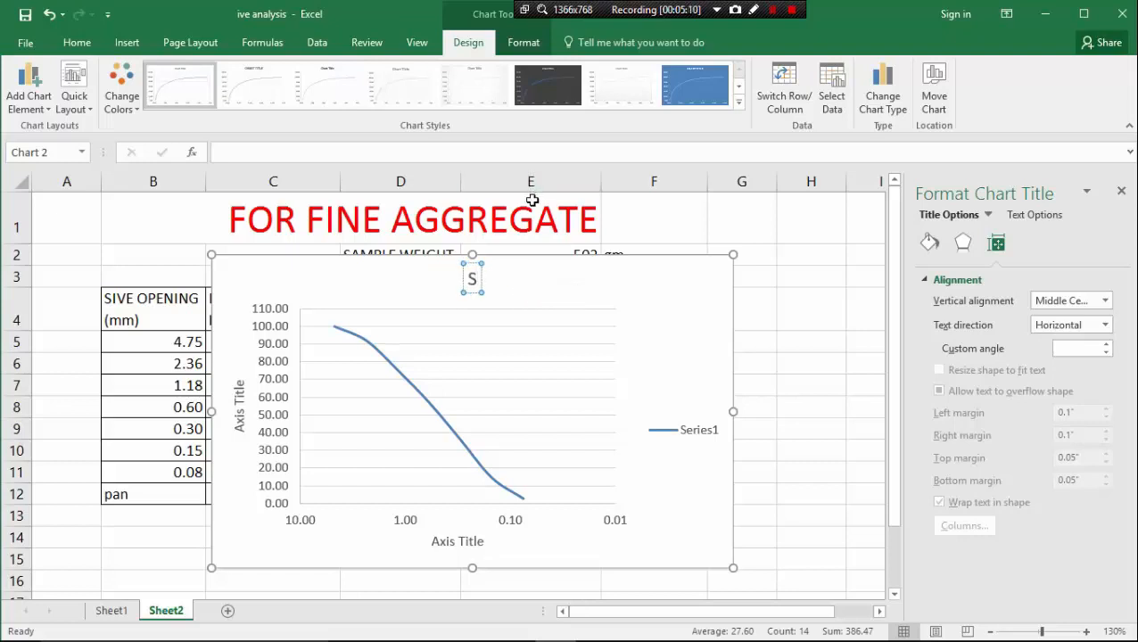
pyautogui.write('R')
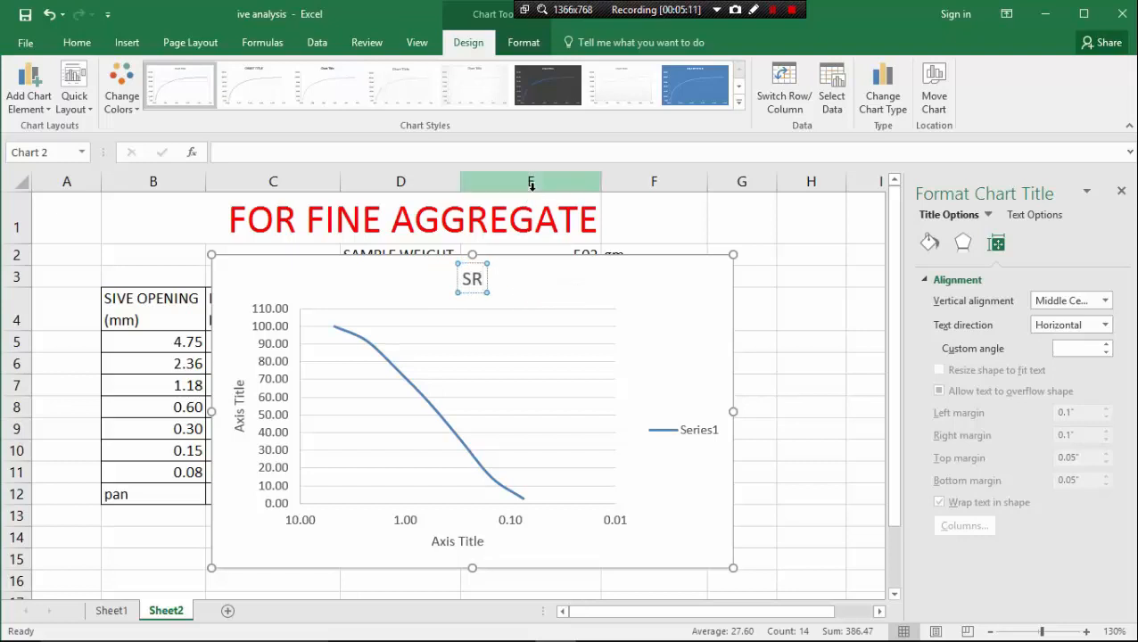
pyautogui.press('BackSpace')
pyautogui.write('IV')
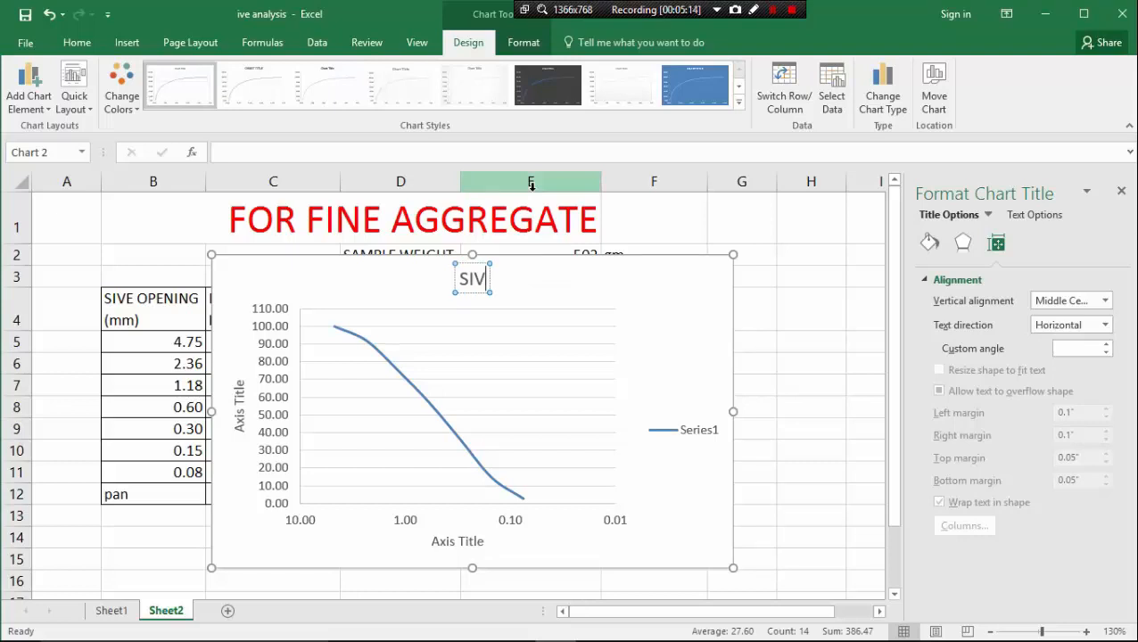
pyautogui.write('E ANA')
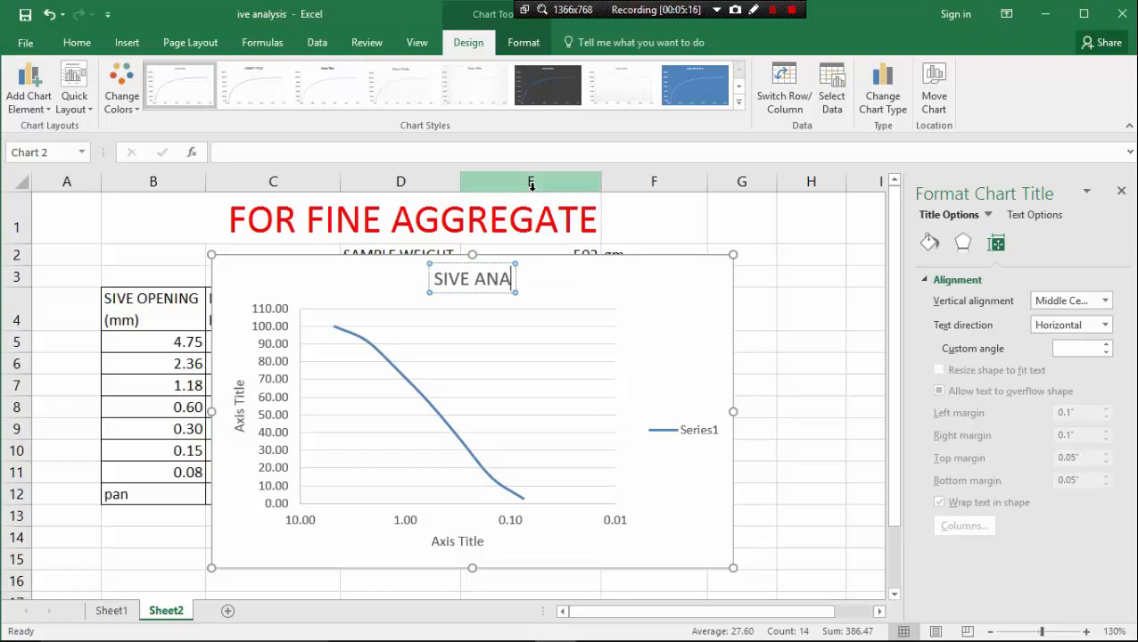
pyautogui.write('LYSIS')
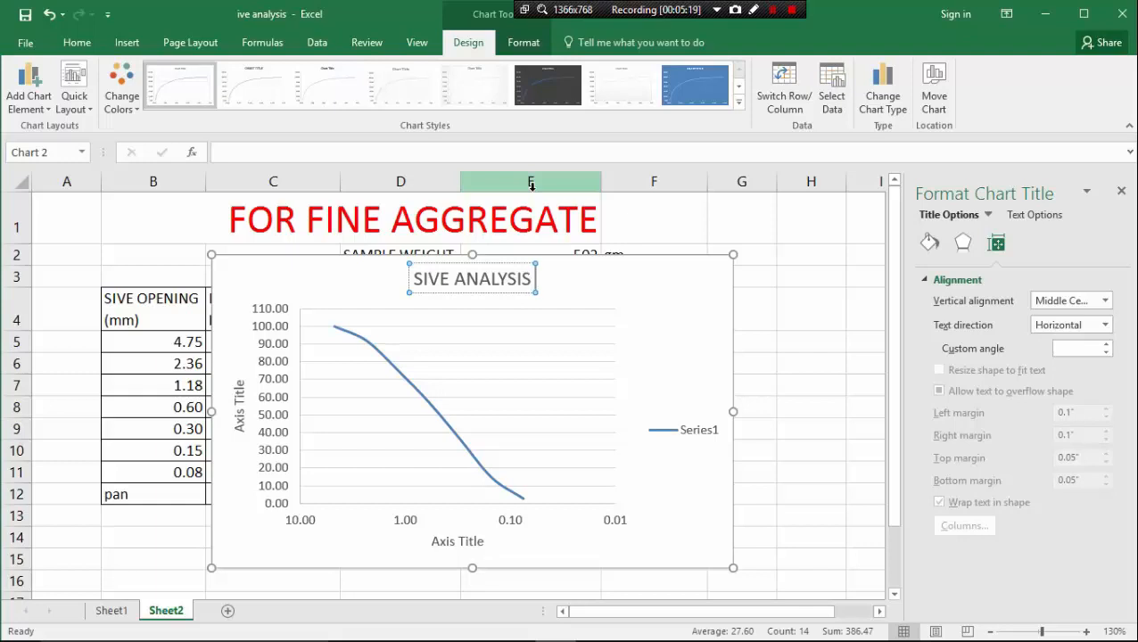
pyautogui.write(' GRAPH')
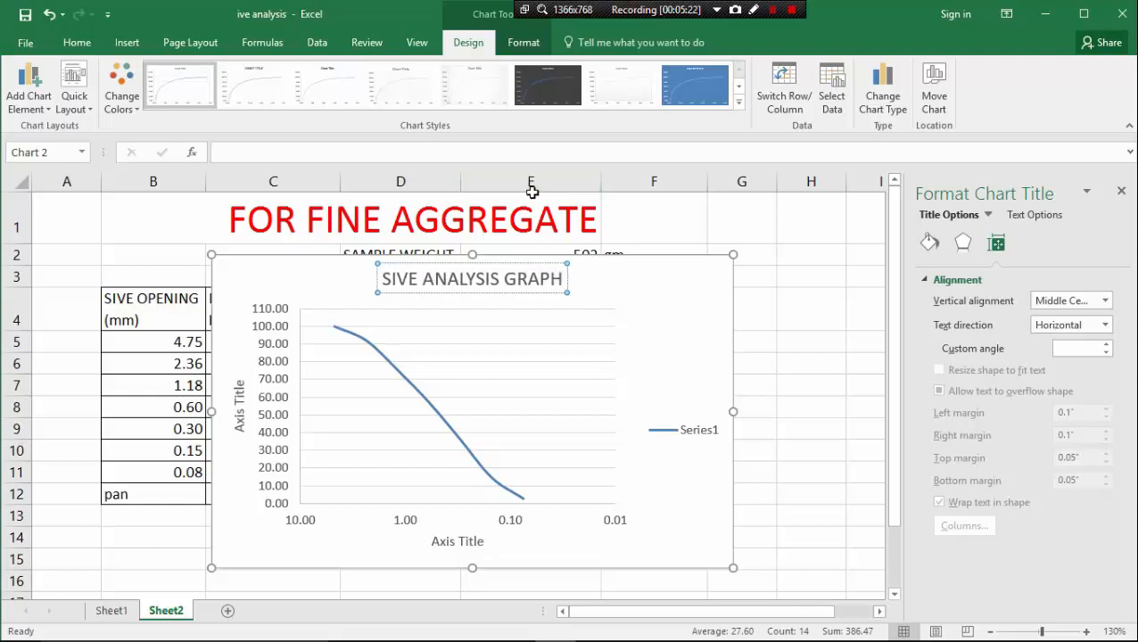
# - Move the chart down the sheet so that its upper edge sits at about row 9
pyautogui.click(462, 541)
pyautogui.moveTo(366, 279); pyautogui.dragTo(356, 454)
pyautogui.scroll(-3, 405, 369)
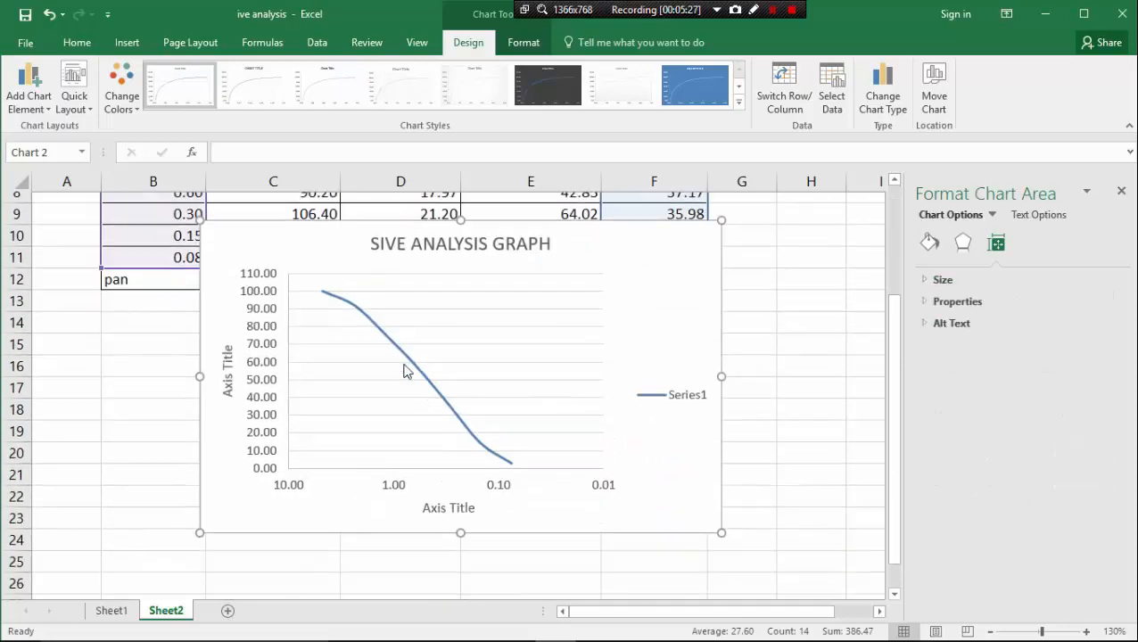
# - Move the chart up the sheet so that its upper edge sits at about row 5
pyautogui.scroll(2, 406, 368)
pyautogui.scroll(1, 404, 366)
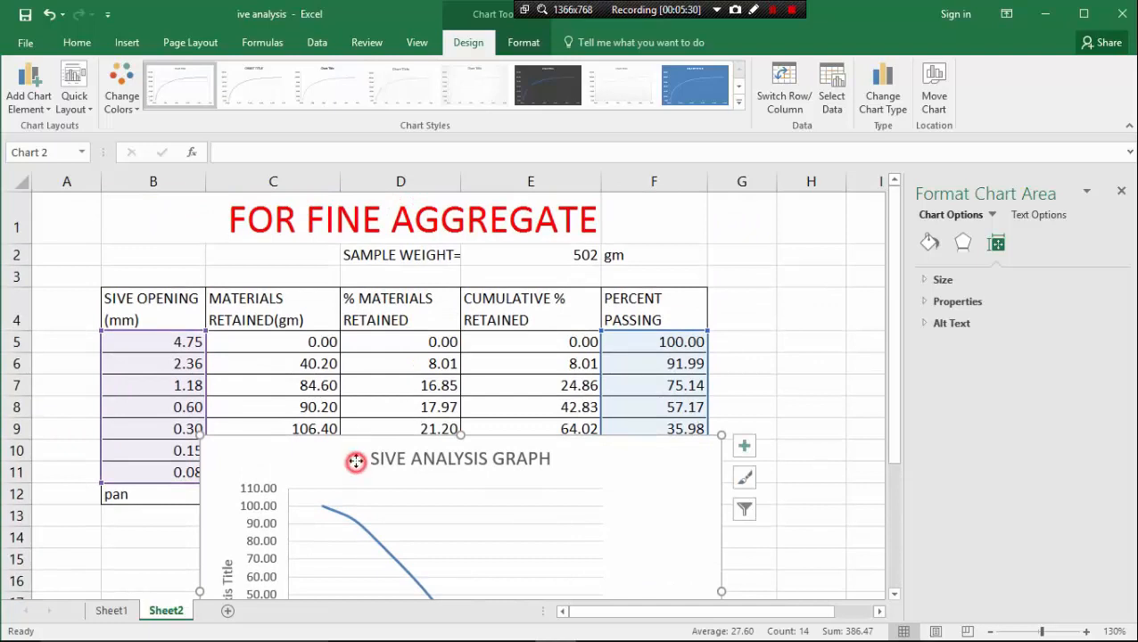
pyautogui.moveTo(356, 460); pyautogui.dragTo(353, 385)
pyautogui.scroll(-1, 393, 405)
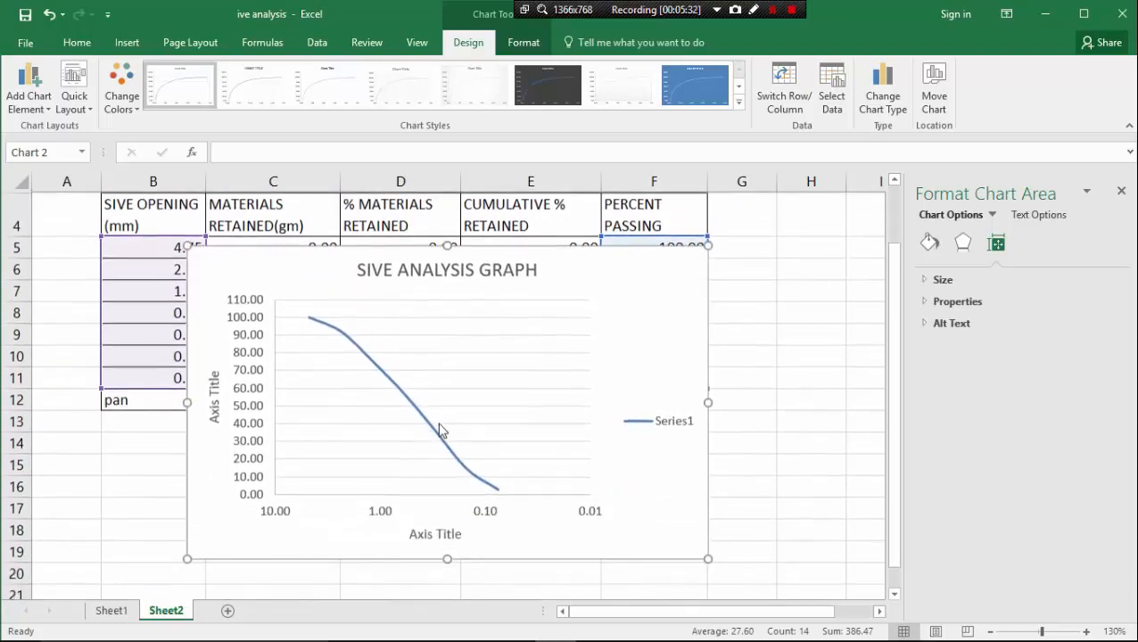
pyautogui.click(462, 533)
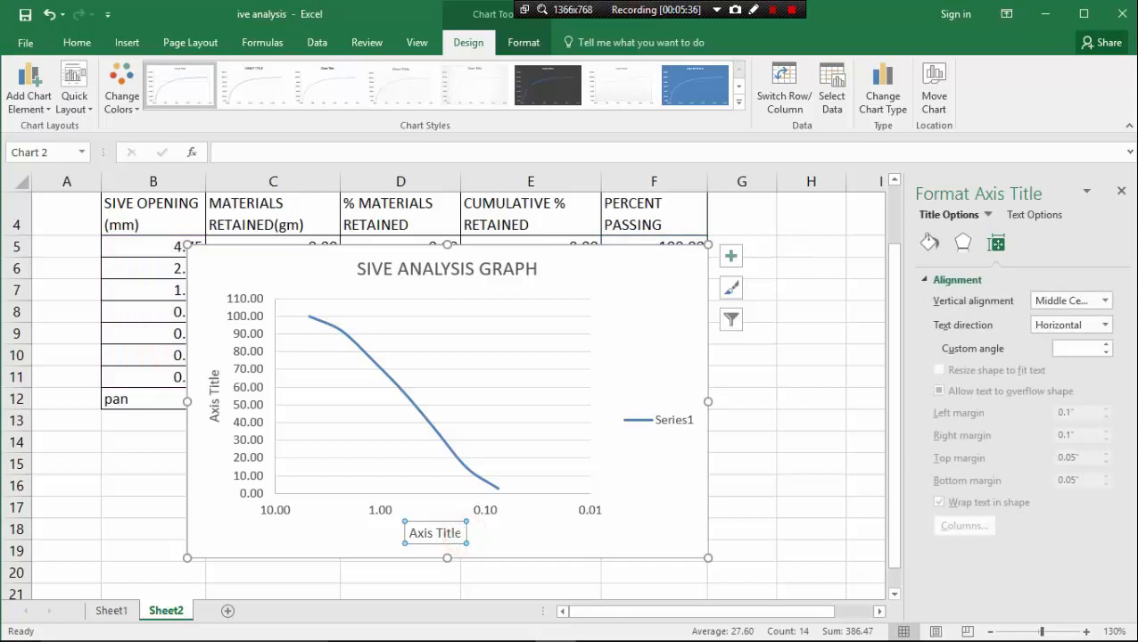
pyautogui.press('Delete')
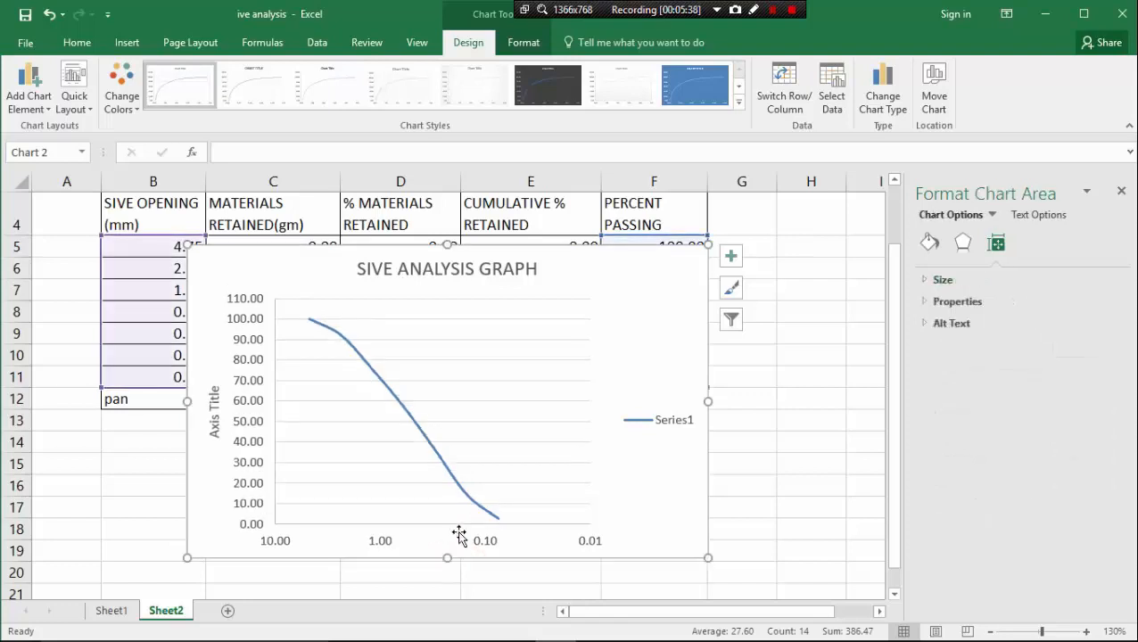
pyautogui.hotkey('ctrl', 'z')
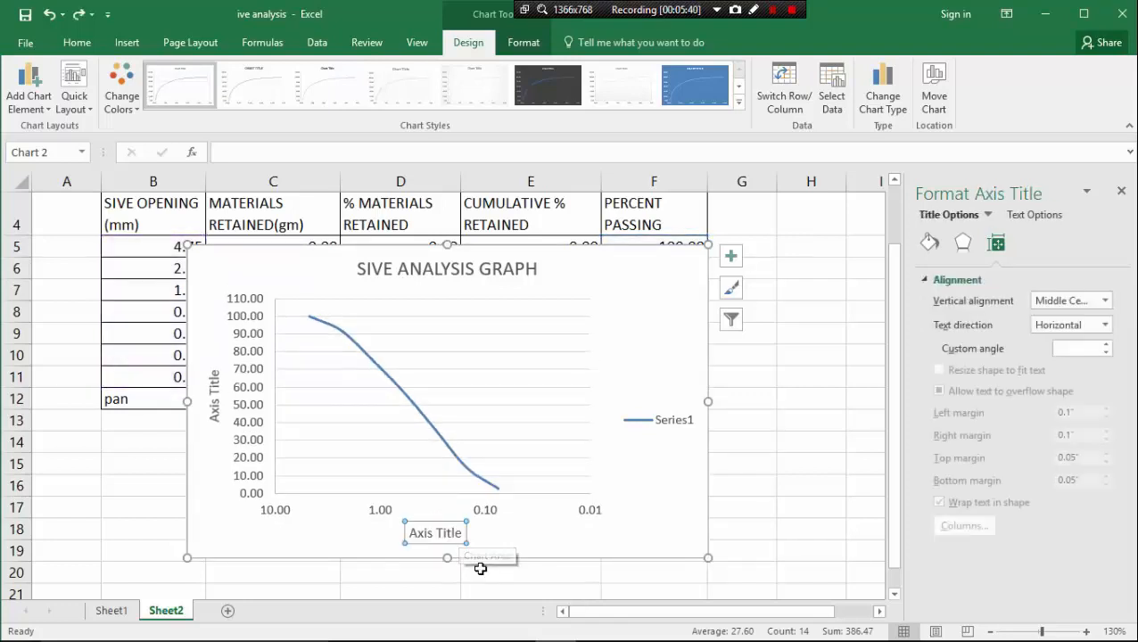
# - Clear the placeholder text from the chart's horizontal axis title
pyautogui.click(463, 532)
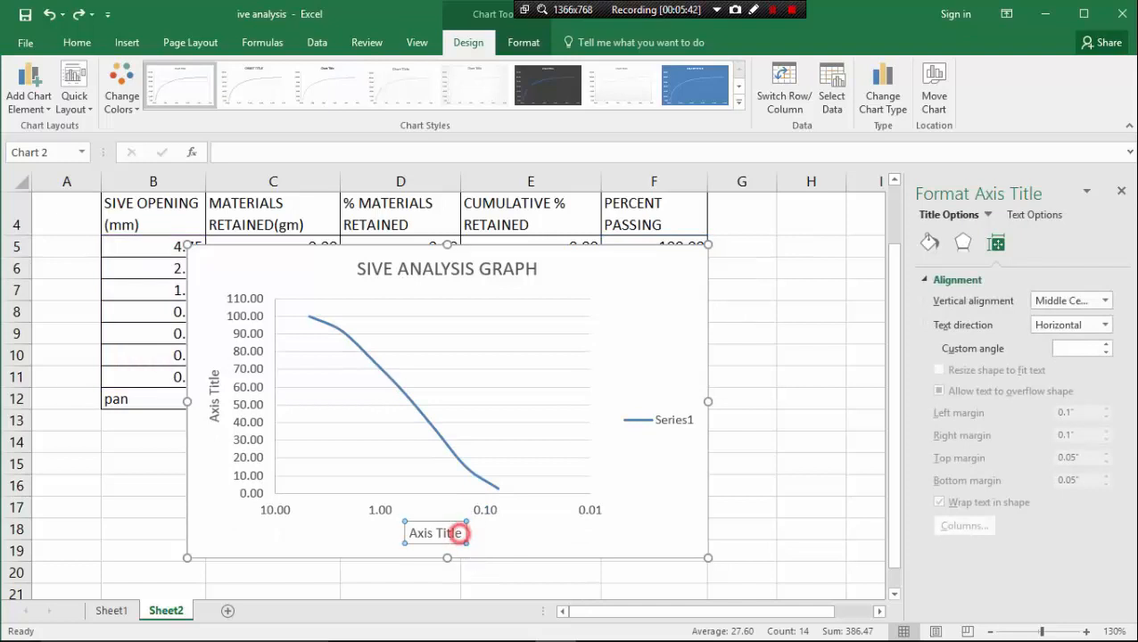
pyautogui.press('BackSpace')
pyautogui.press('BackSpace')
pyautogui.press('BackSpace')
pyautogui.press('BackSpace')
pyautogui.press('BackSpace')
pyautogui.press('BackSpace')
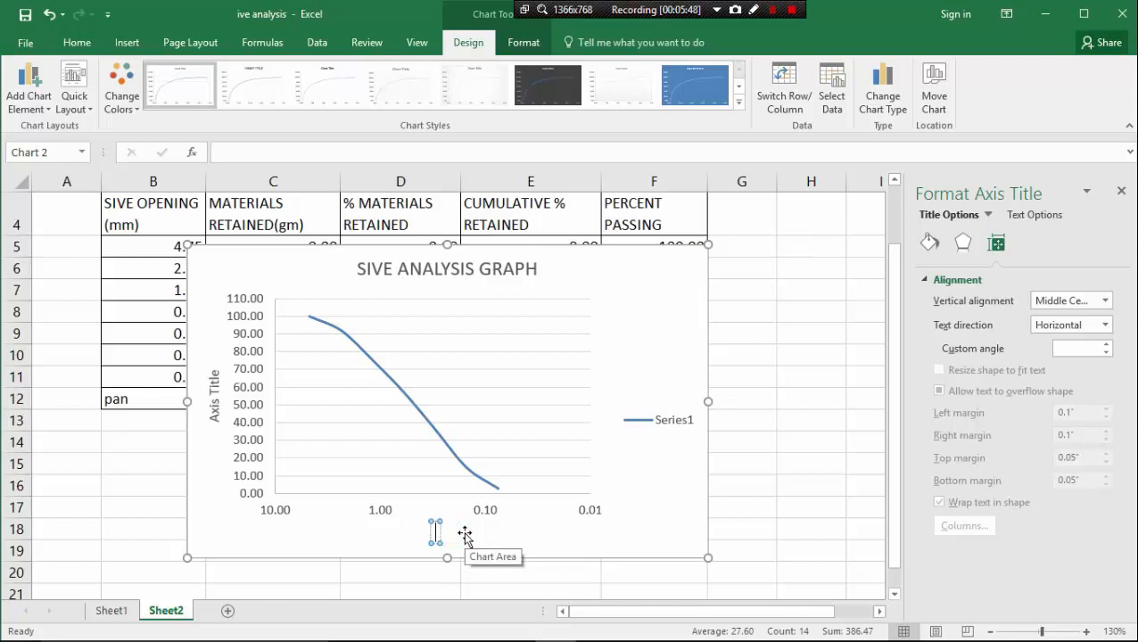
pyautogui.write('PA')
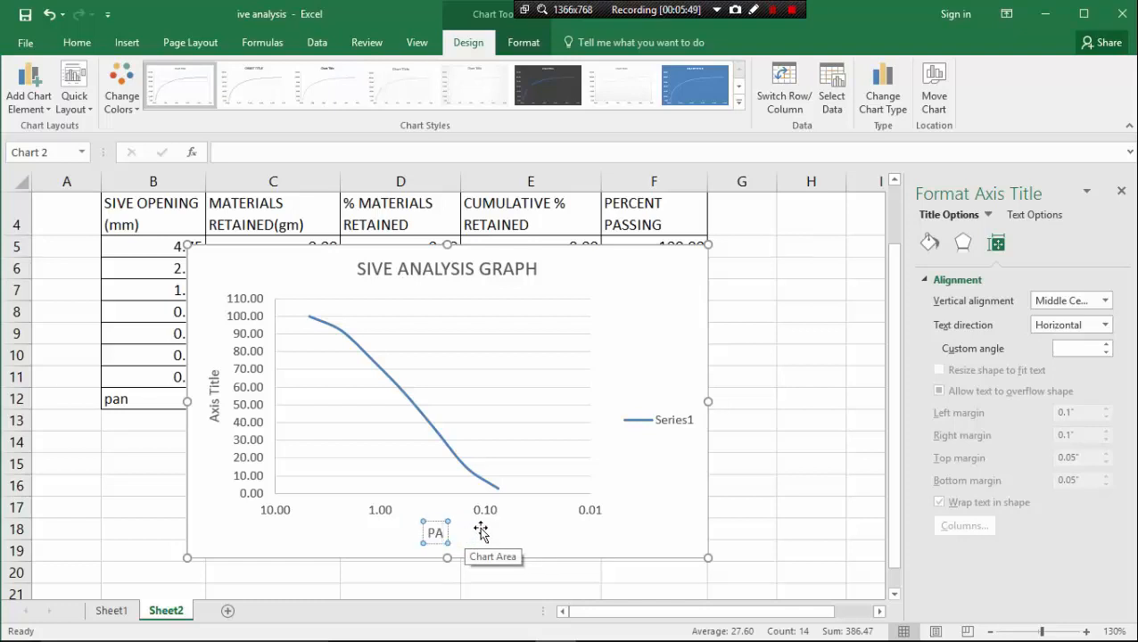
pyautogui.write('SSING')
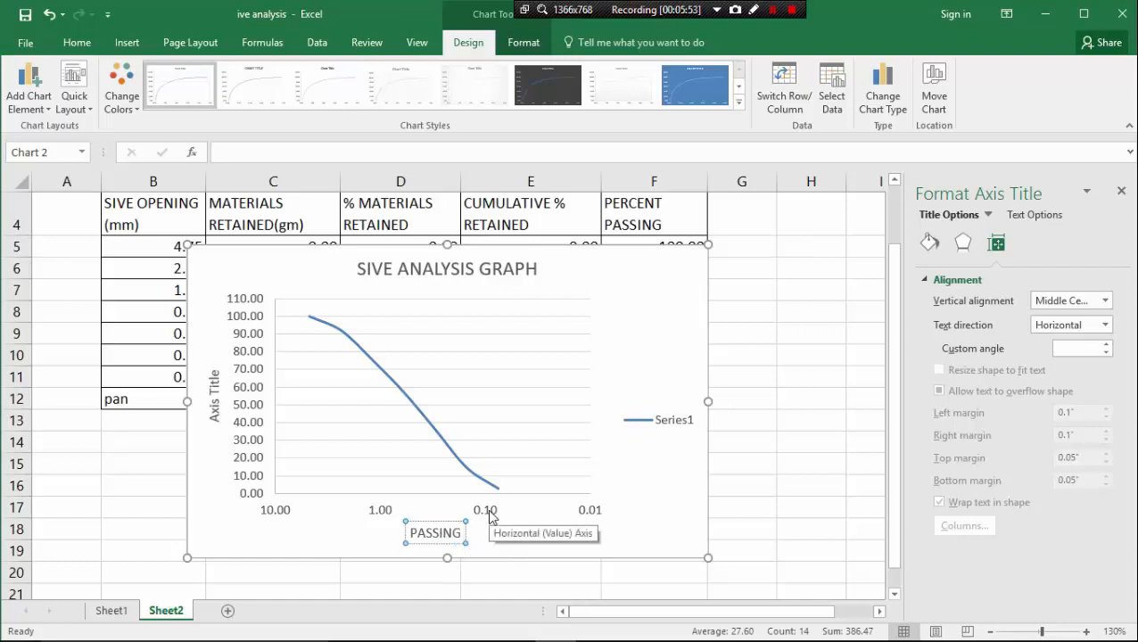
pyautogui.press('BackSpace')
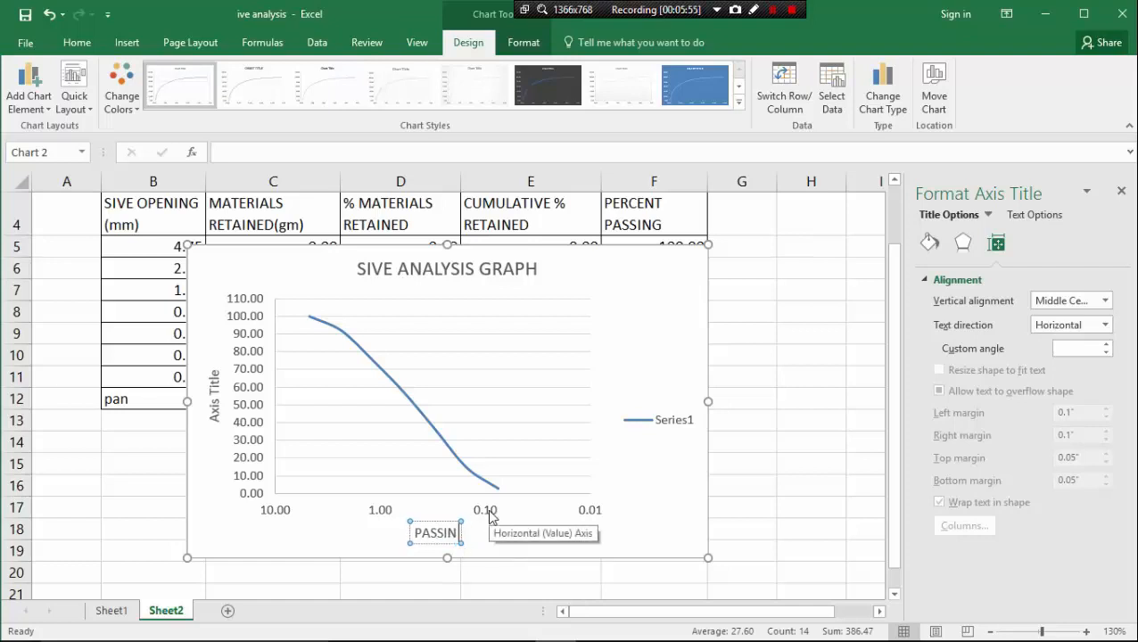
pyautogui.press('BackSpace')
pyautogui.press('BackSpace')
pyautogui.press('BackSpace')
pyautogui.press('BackSpace')
pyautogui.press('BackSpace')
pyautogui.press('BackSpace')
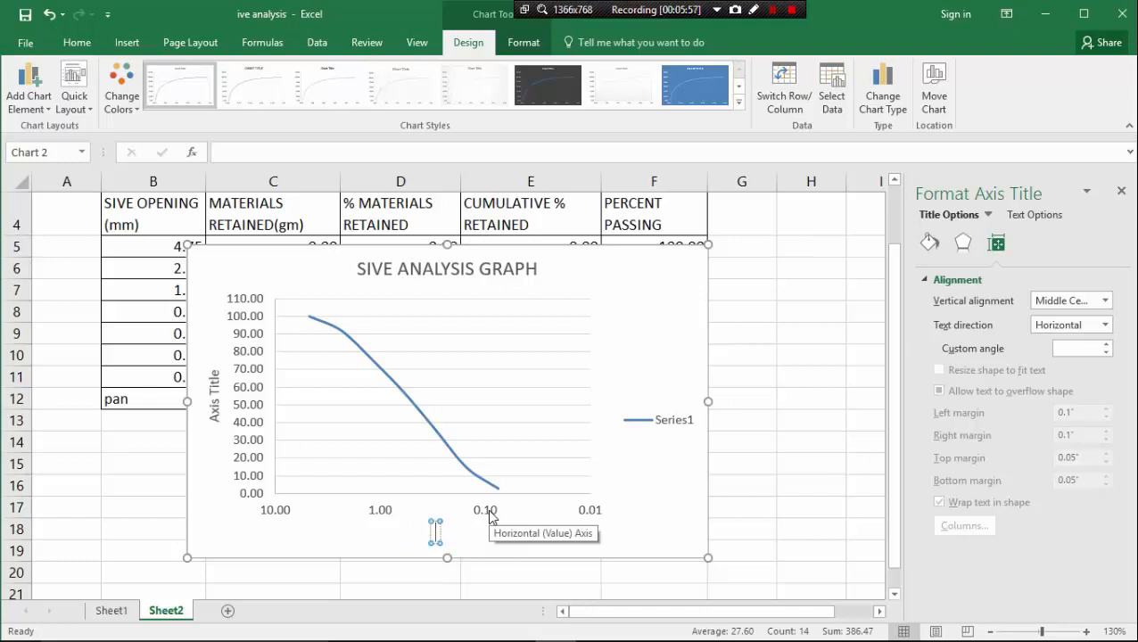
# - Enter "SIVE SIZE mm" as the chart's horizontal axis title
pyautogui.write('SIVE SI')
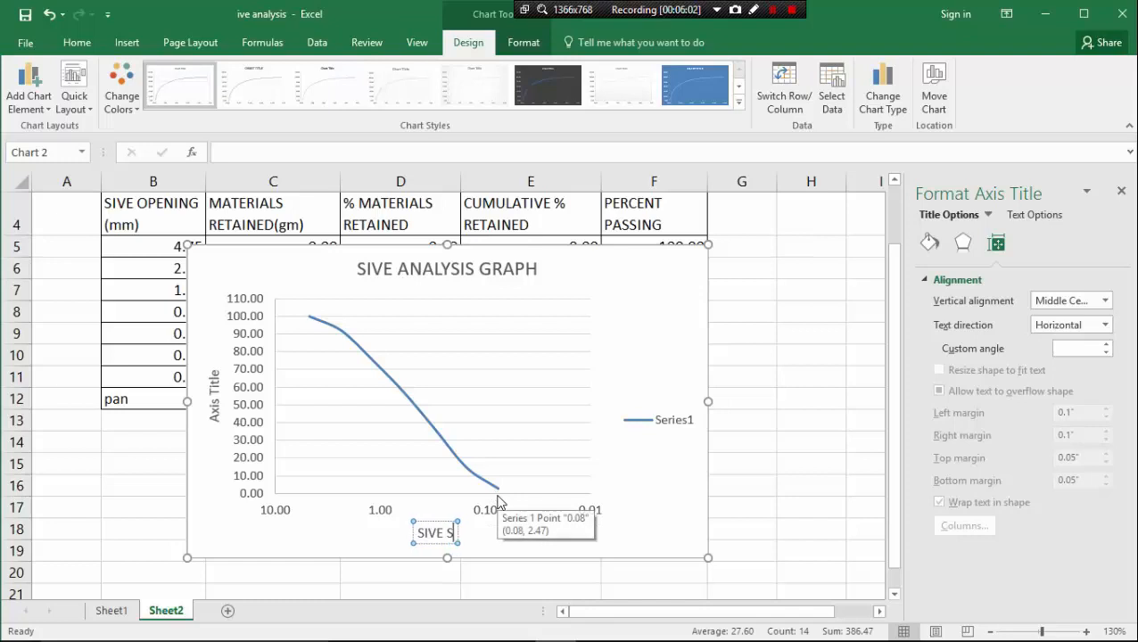
pyautogui.write('X')
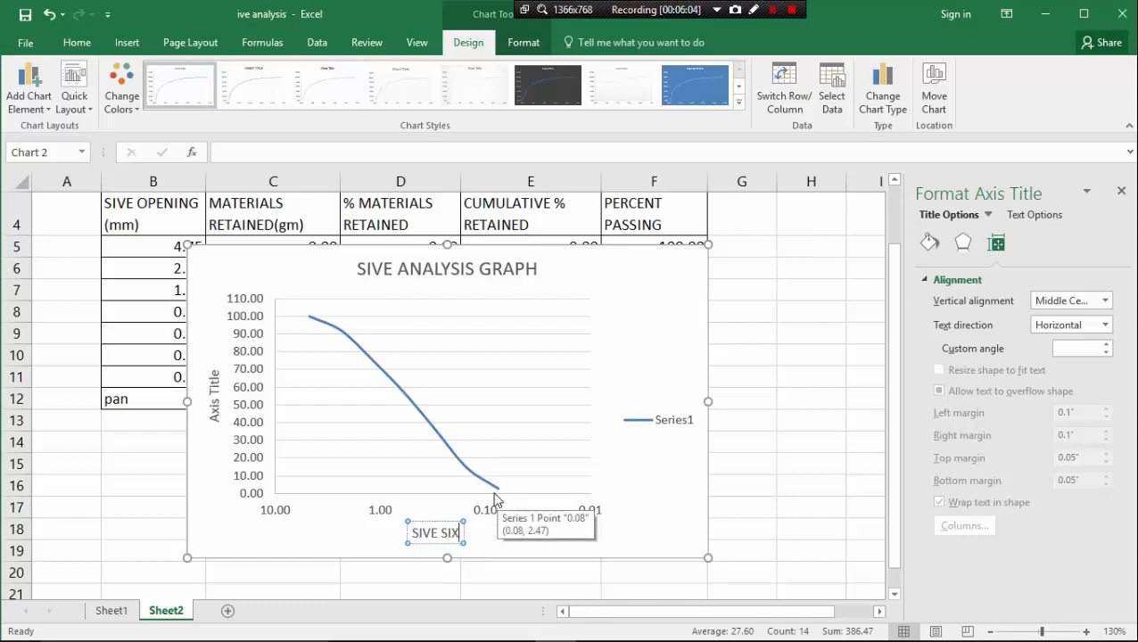
pyautogui.press('BackSpace')
pyautogui.write('ZE m')
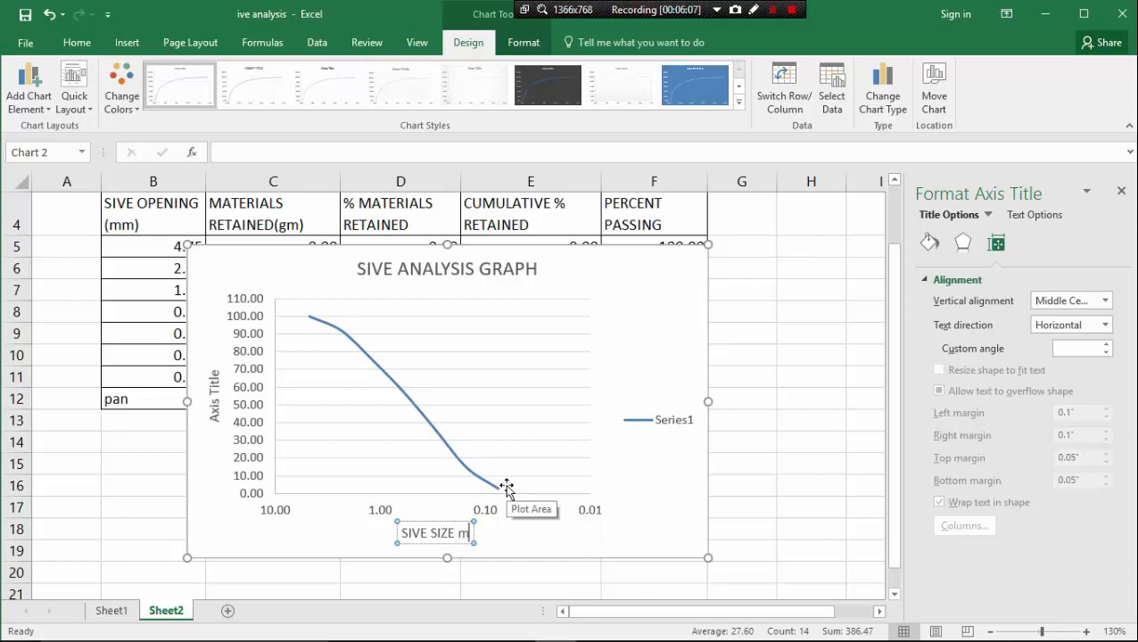
pyautogui.write('m')
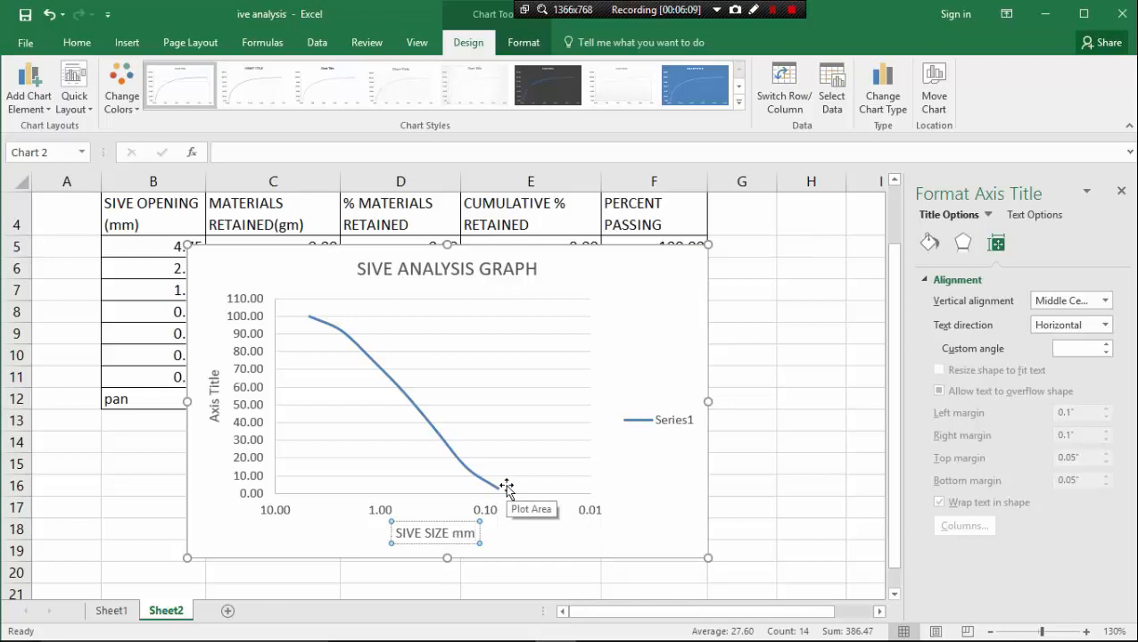
# - Clear the placeholder text from the chart's vertical axis title
pyautogui.click(207, 390)
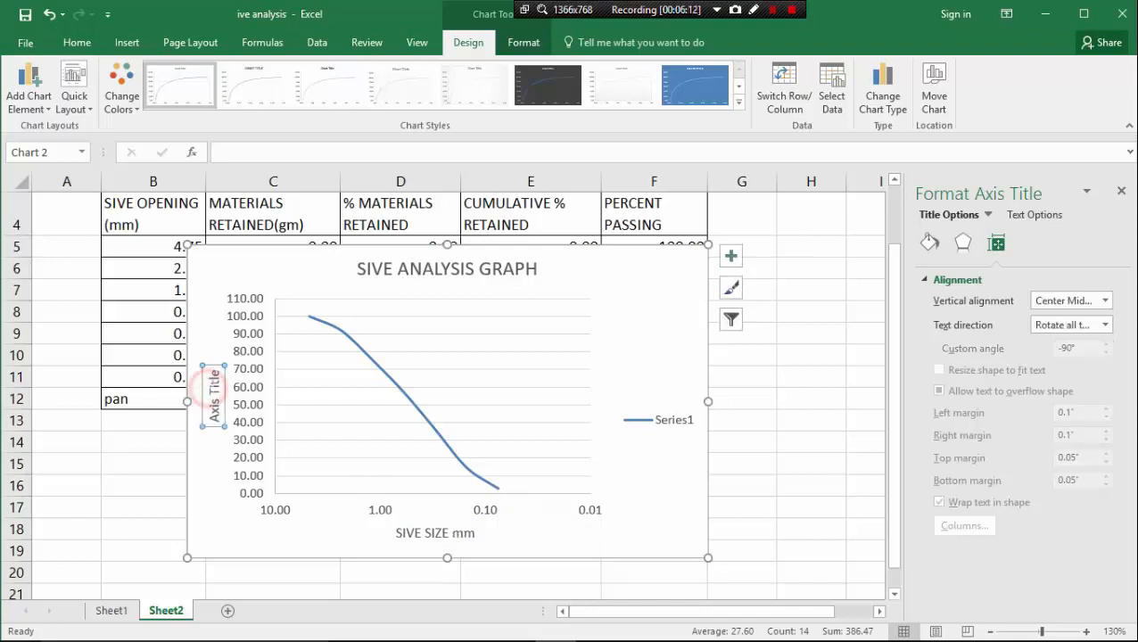
pyautogui.click(216, 381)
pyautogui.click(213, 373)
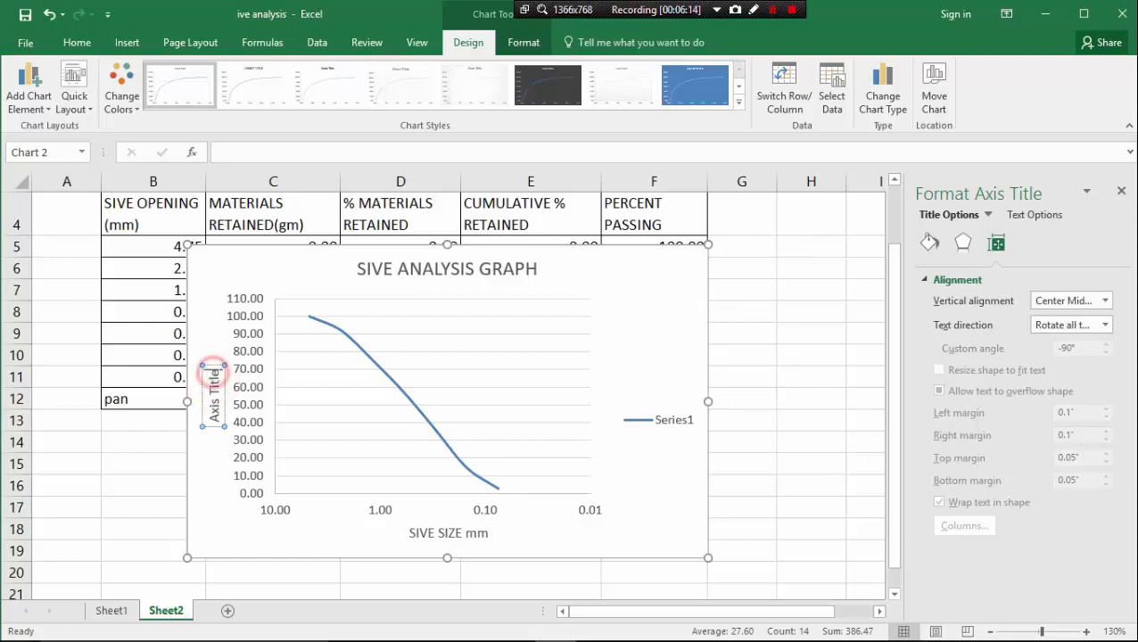
pyautogui.press('BackSpace')
pyautogui.press('BackSpace')
pyautogui.press('BackSpace')
pyautogui.press('BackSpace')
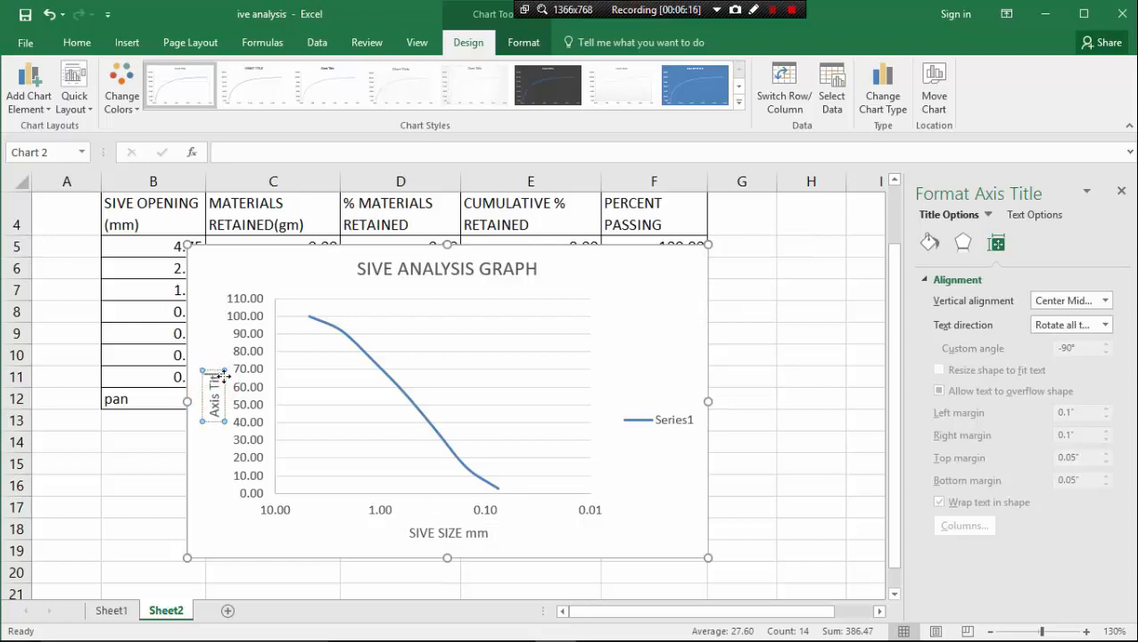
pyautogui.press('BackSpace')
pyautogui.press('BackSpace')
pyautogui.press('BackSpace')
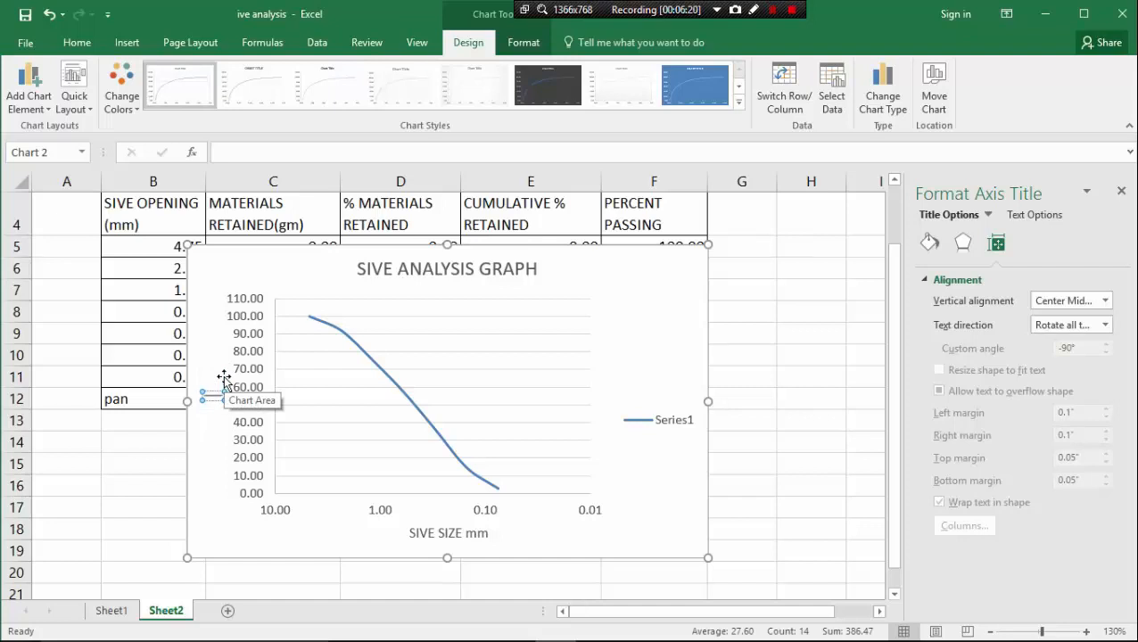
# - Enter "% OF PASSING" as the vertical axis title and move the chart down slightly to start at about row 6
pyautogui.write('%')
pyautogui.press('BackSpace')
pyautogui.write('% of')
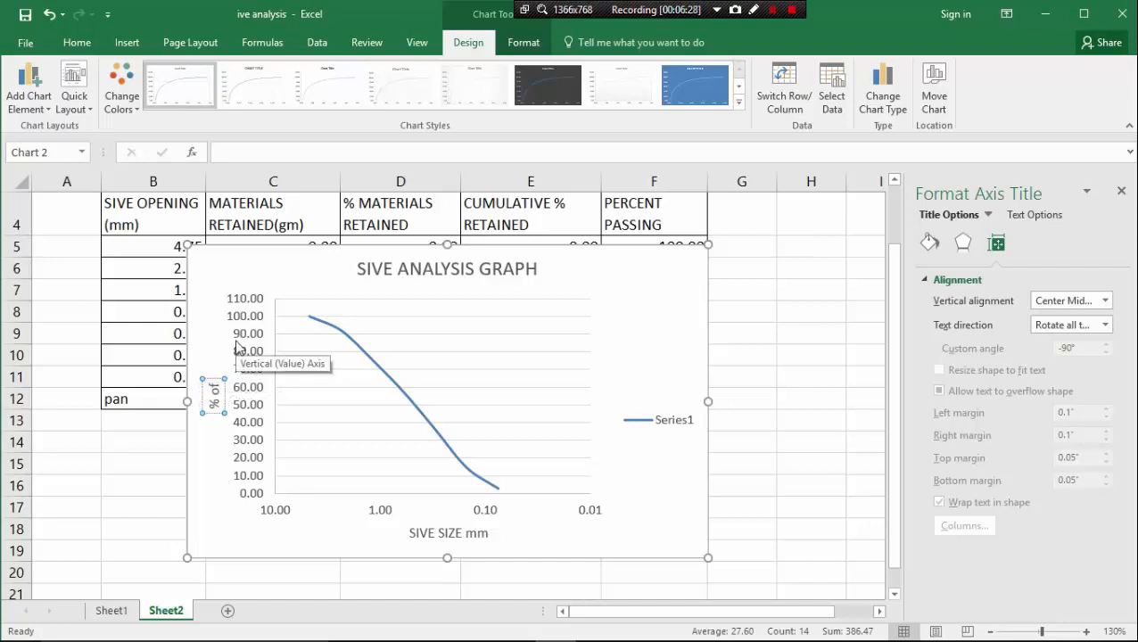
pyautogui.press('BackSpace')
pyautogui.press('BackSpace')
pyautogui.press('BackSpace')
pyautogui.write('OF')
pyautogui.write('PASSING')
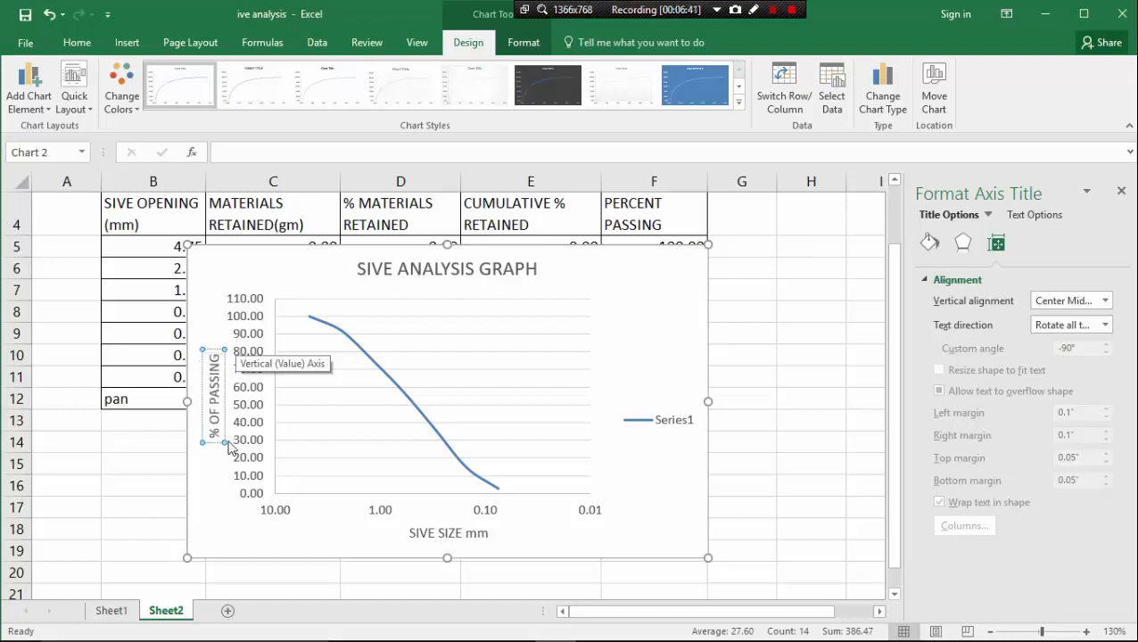
pyautogui.click(203, 493)
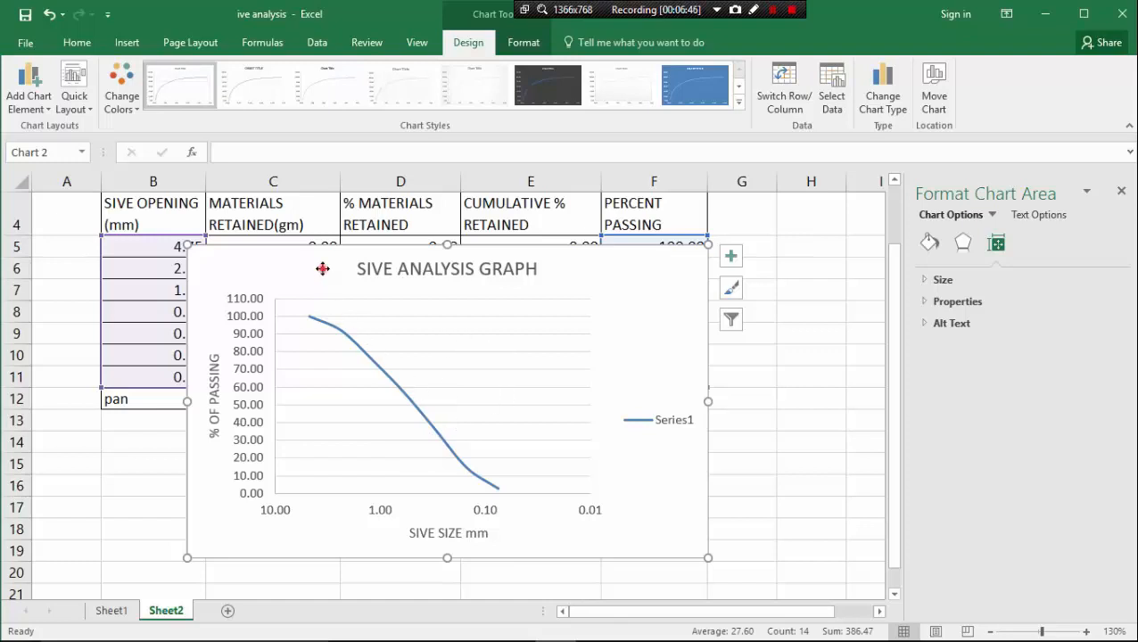
pyautogui.moveTo(320, 272); pyautogui.dragTo(320, 287)
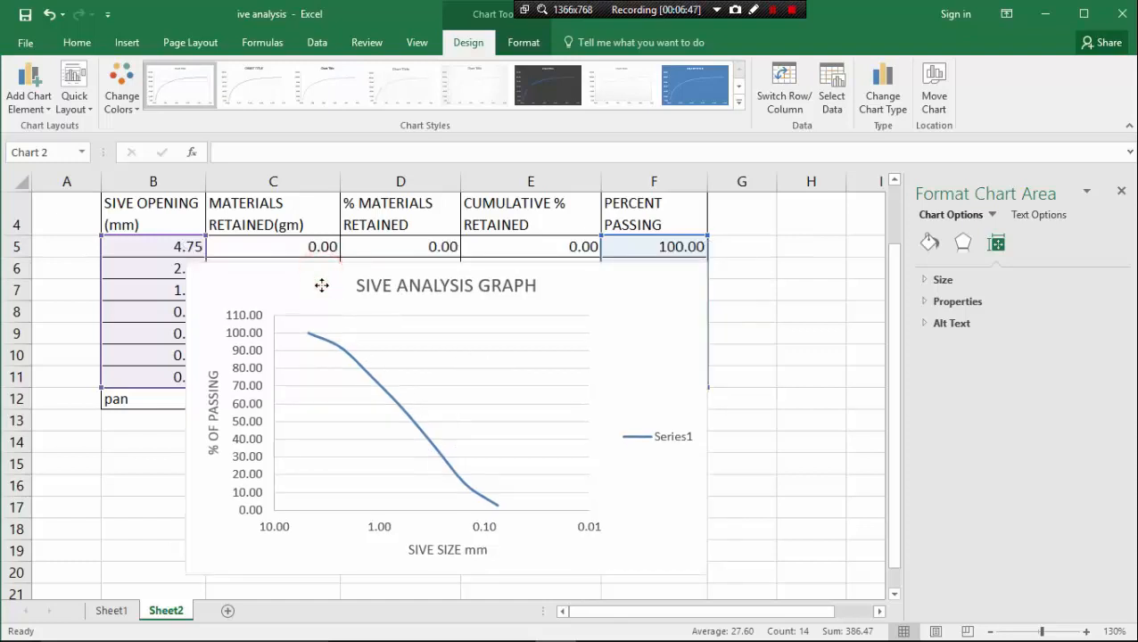
# - Add minor and major gridlines to the chart's horizontal axis
pyautogui.click(469, 518)
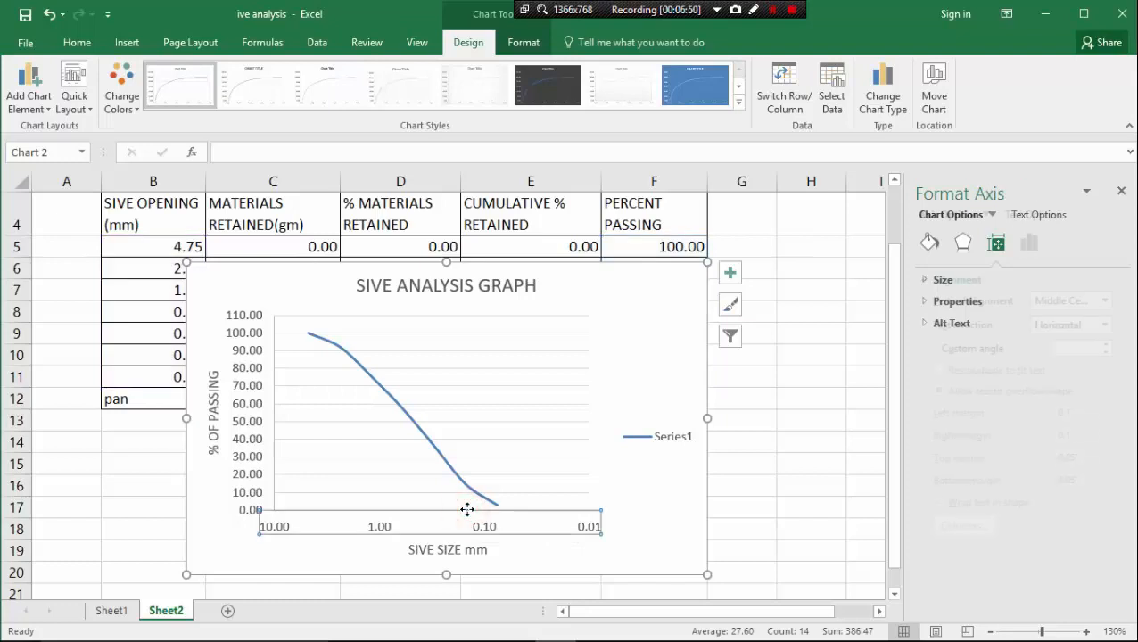
pyautogui.rightClick(470, 517)
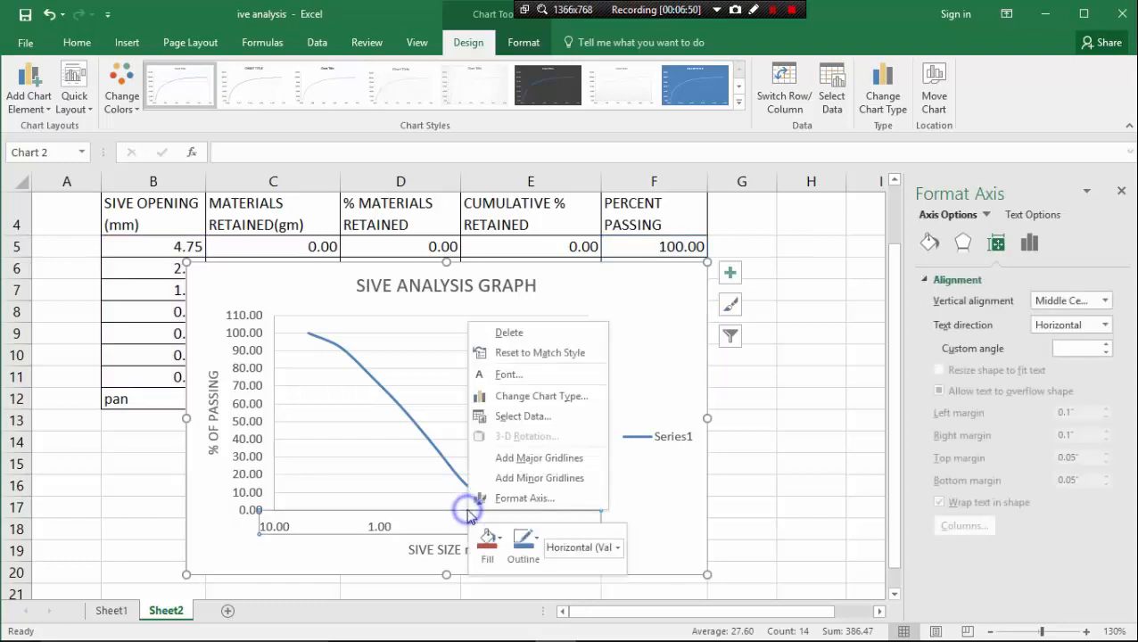
pyautogui.click(546, 481)
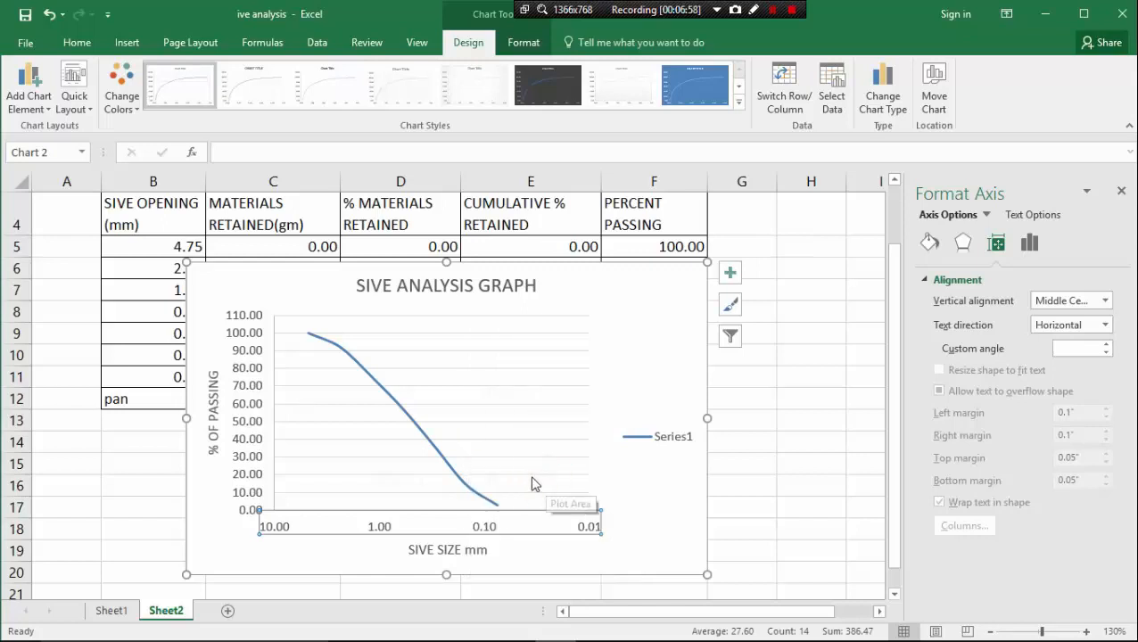
pyautogui.click(436, 511)
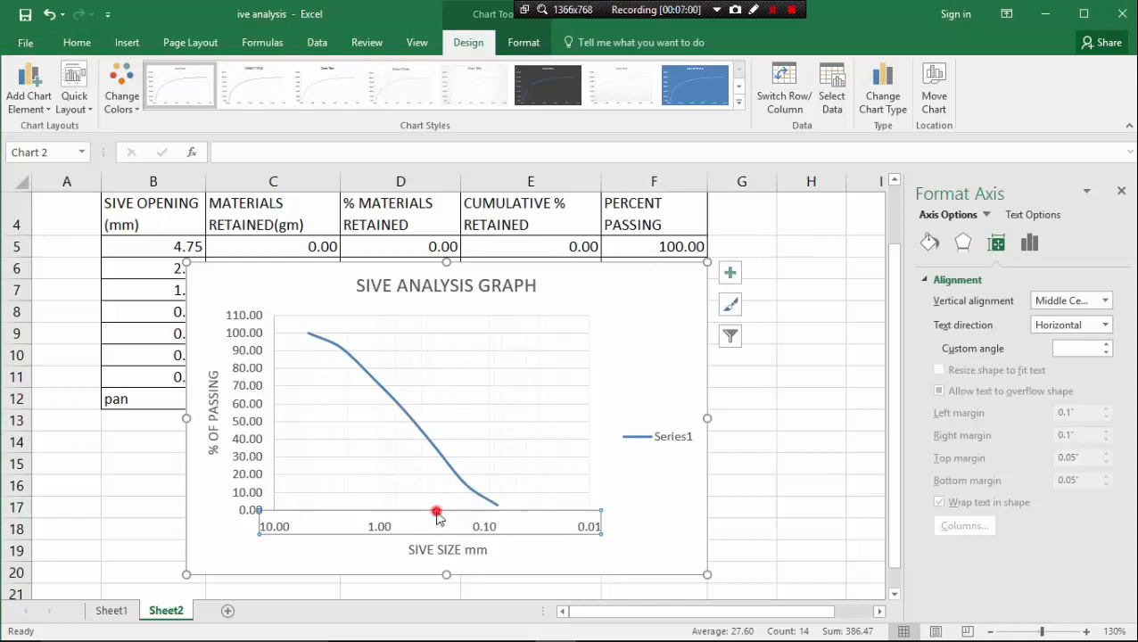
pyautogui.rightClick(437, 511)
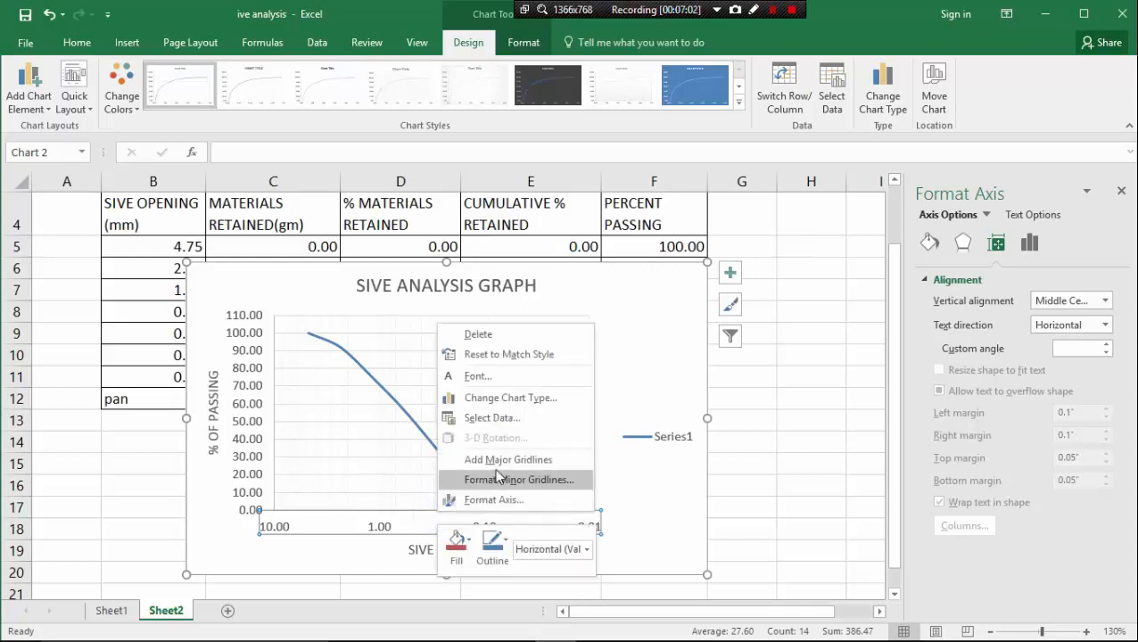
pyautogui.click(505, 459)
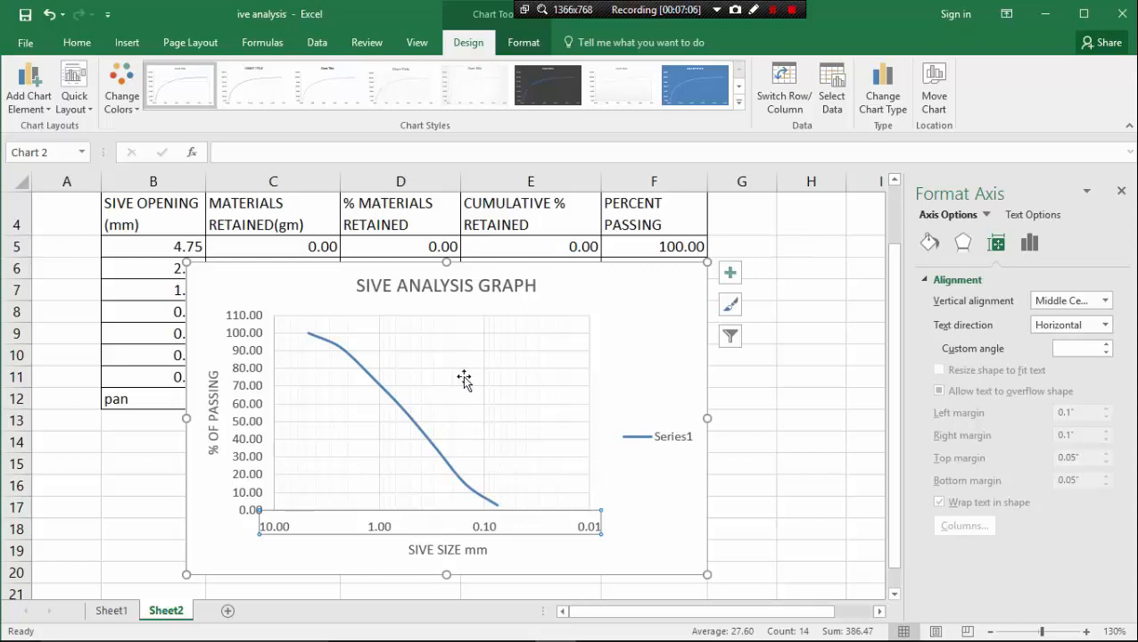
# - Add minor gridlines to the chart's vertical axis
pyautogui.click(273, 439)
pyautogui.rightClick(273, 435)
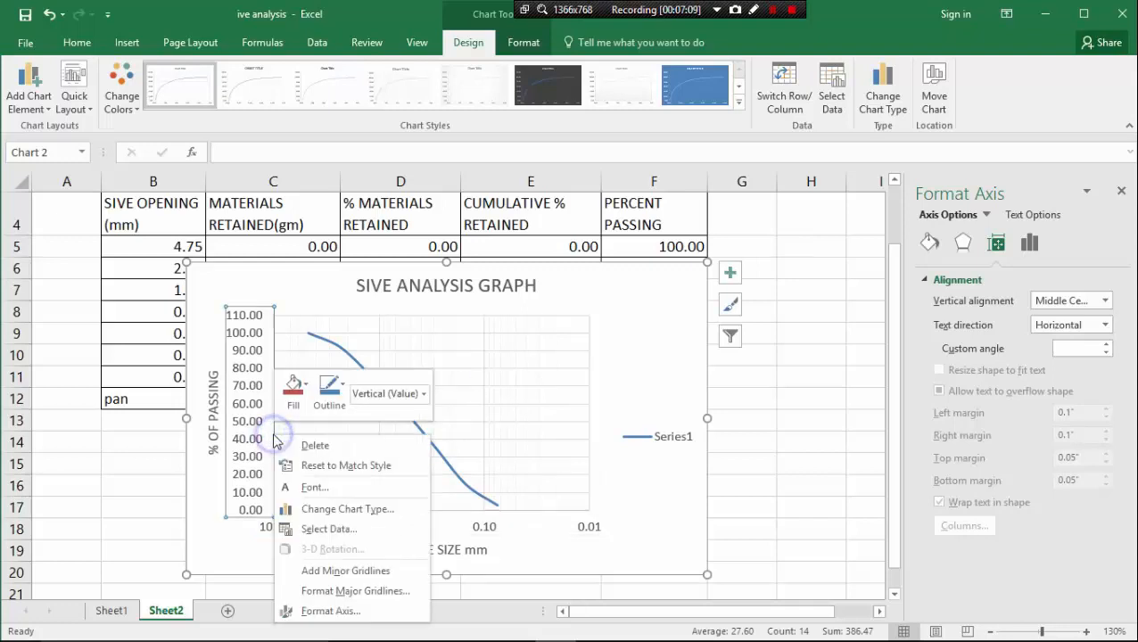
pyautogui.click(376, 575)
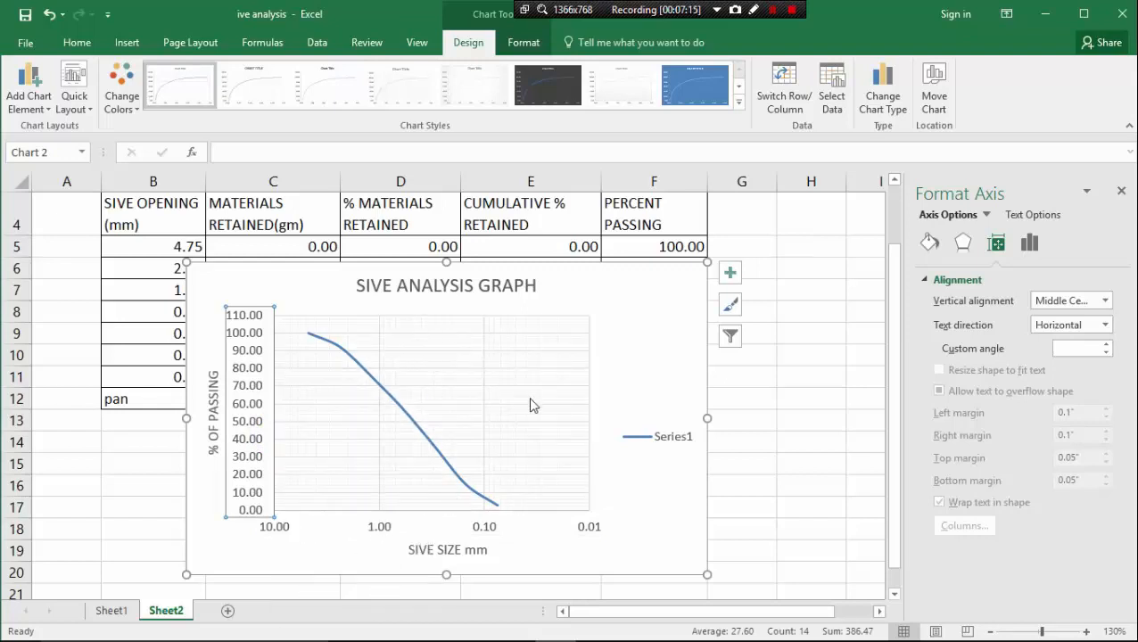
# - Apply the thin black theme line style to the major gridlines of the horizontal axis
pyautogui.click(486, 508)
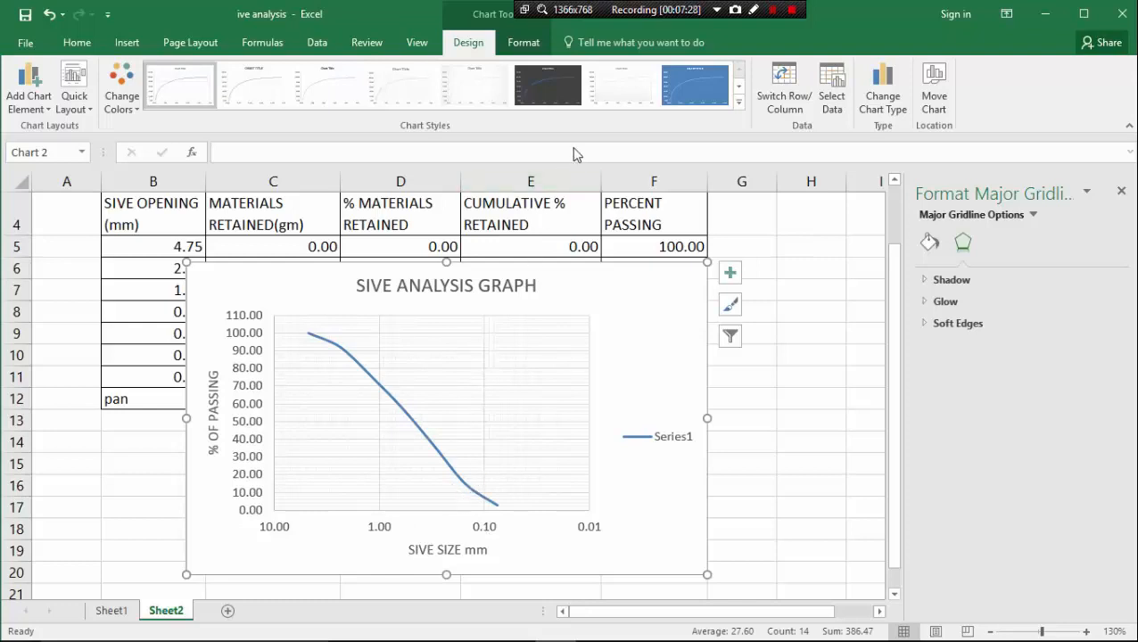
pyautogui.click(524, 44)
pyautogui.click(394, 103)
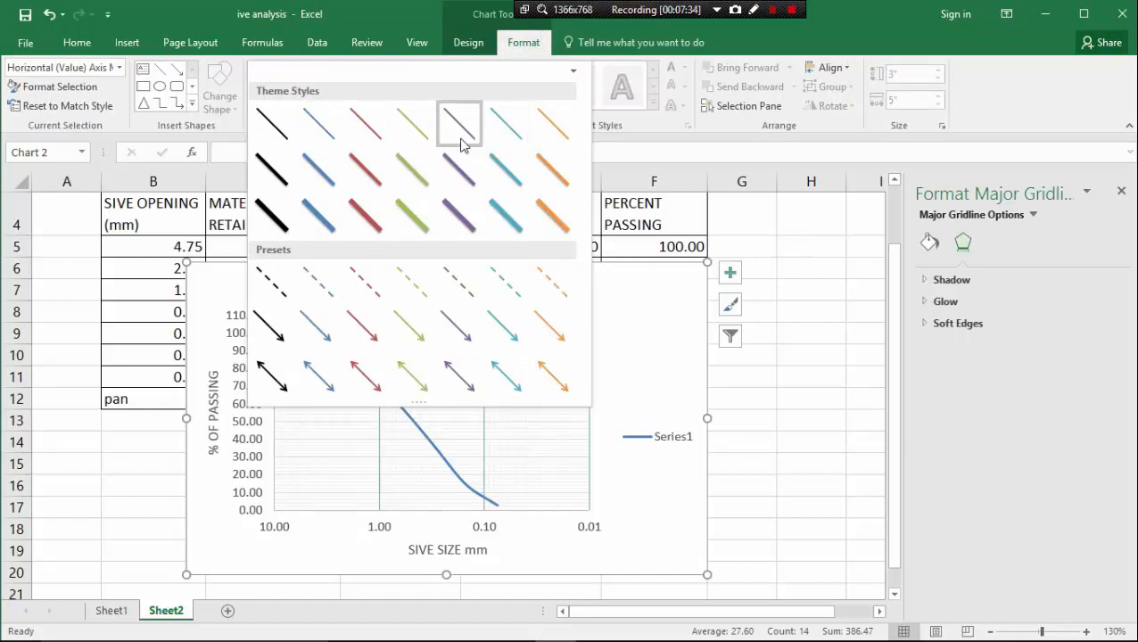
pyautogui.click(285, 123)
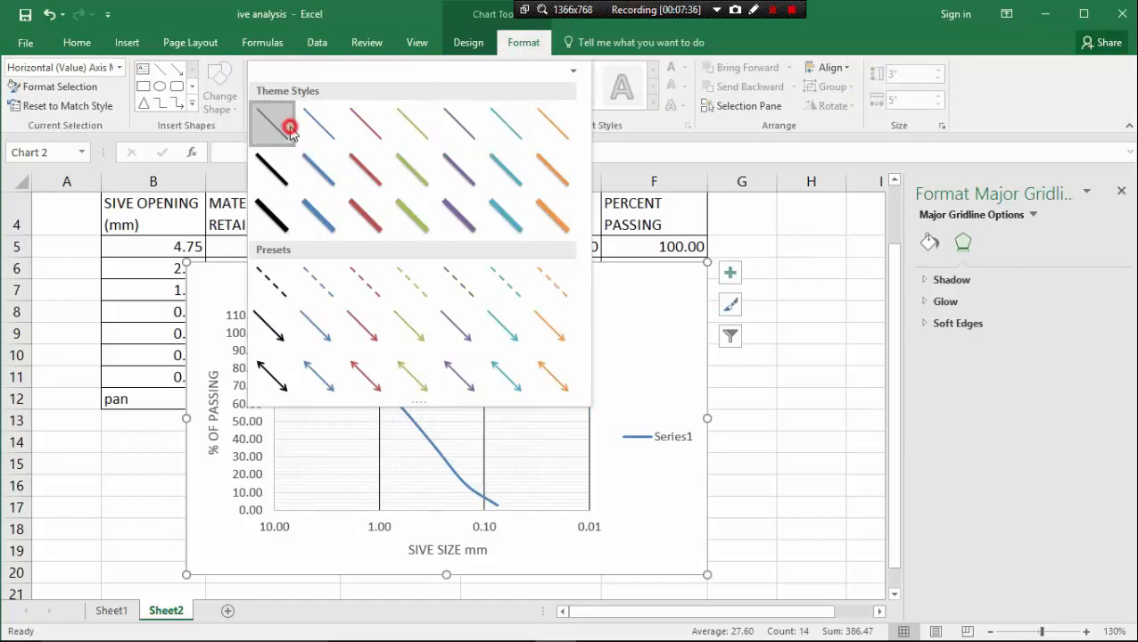
# - Apply the thin blue theme line style to the minor gridlines of the vertical axis
pyautogui.click(464, 506)
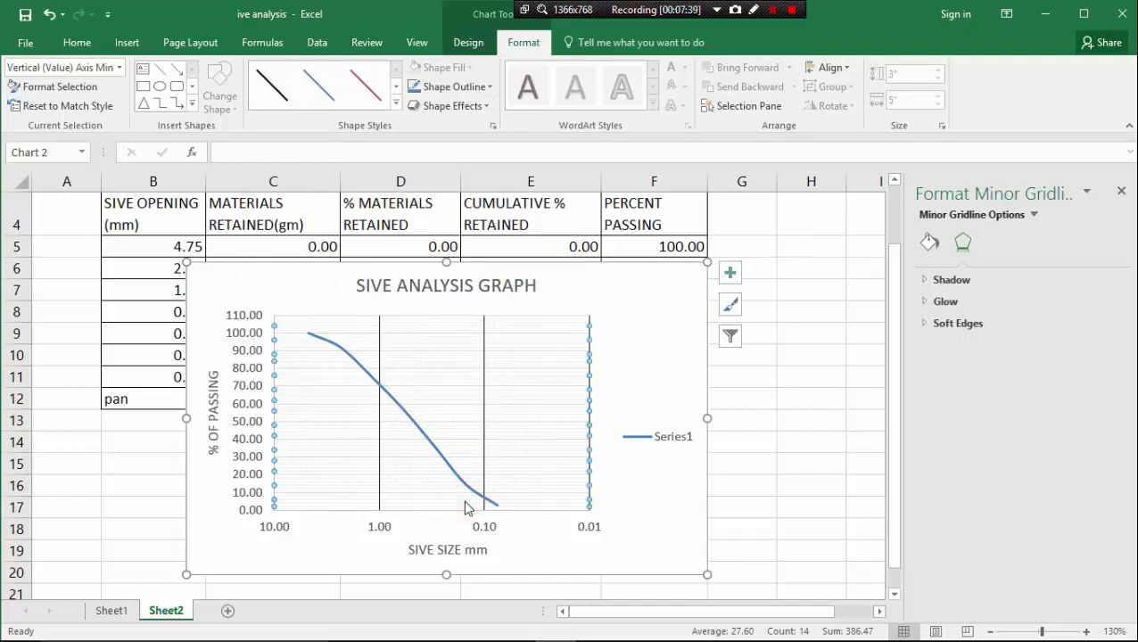
pyautogui.click(396, 116)
pyautogui.click(323, 126)
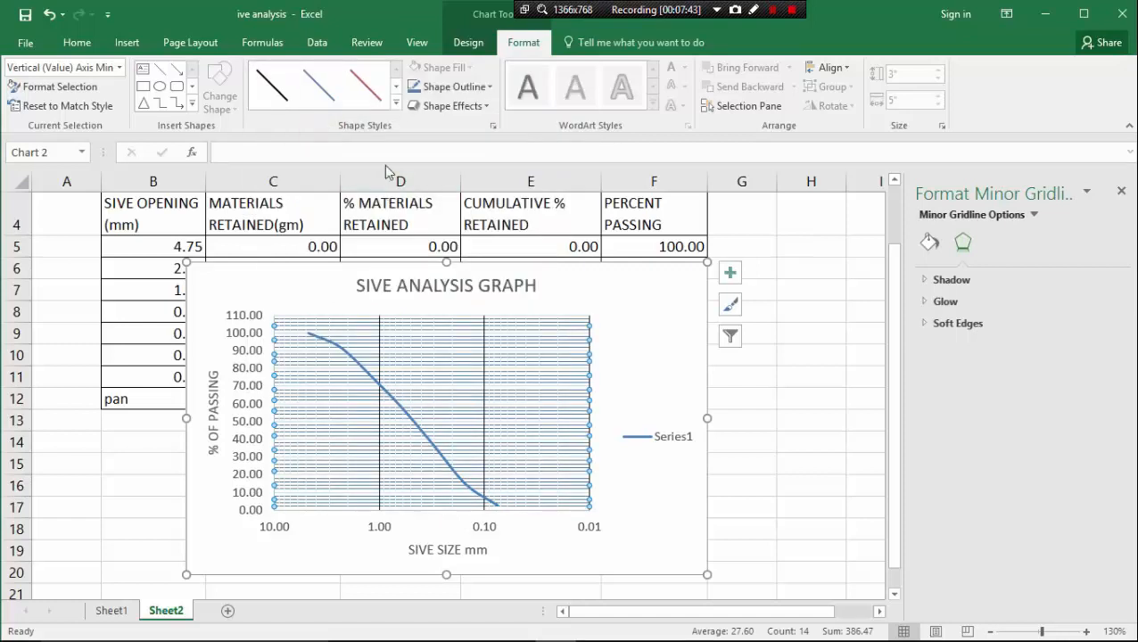
pyautogui.click(395, 101)
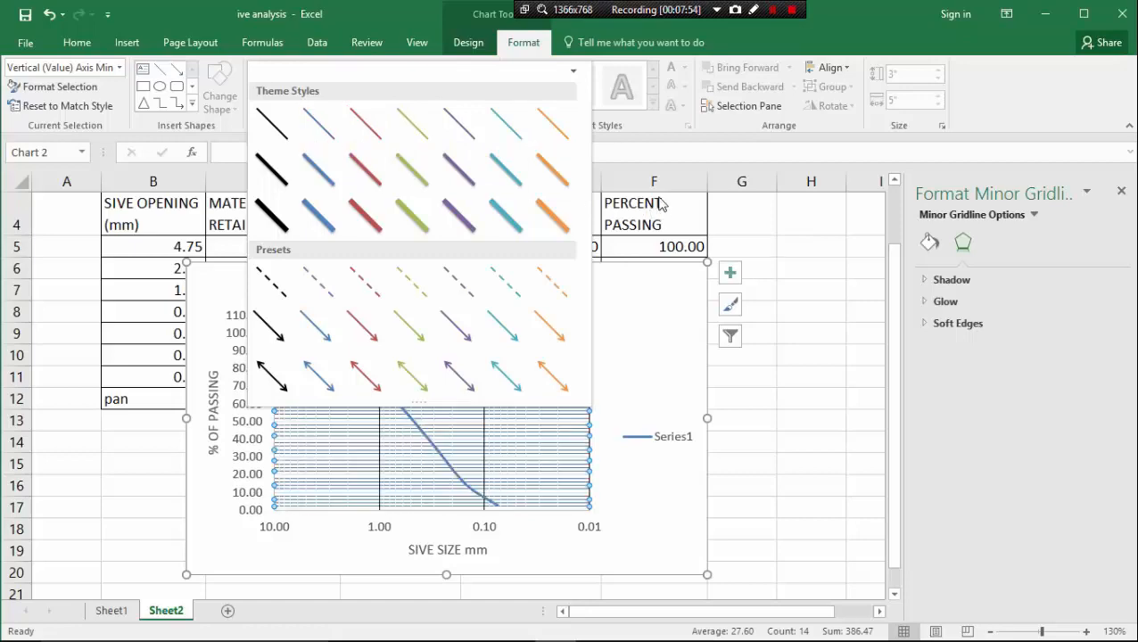
pyautogui.click(629, 156)
# - Apply the thin green theme line style (Subtle Line - Accent 3) to the minor gridlines of the horizontal axis
pyautogui.scroll(1, 455, 522)
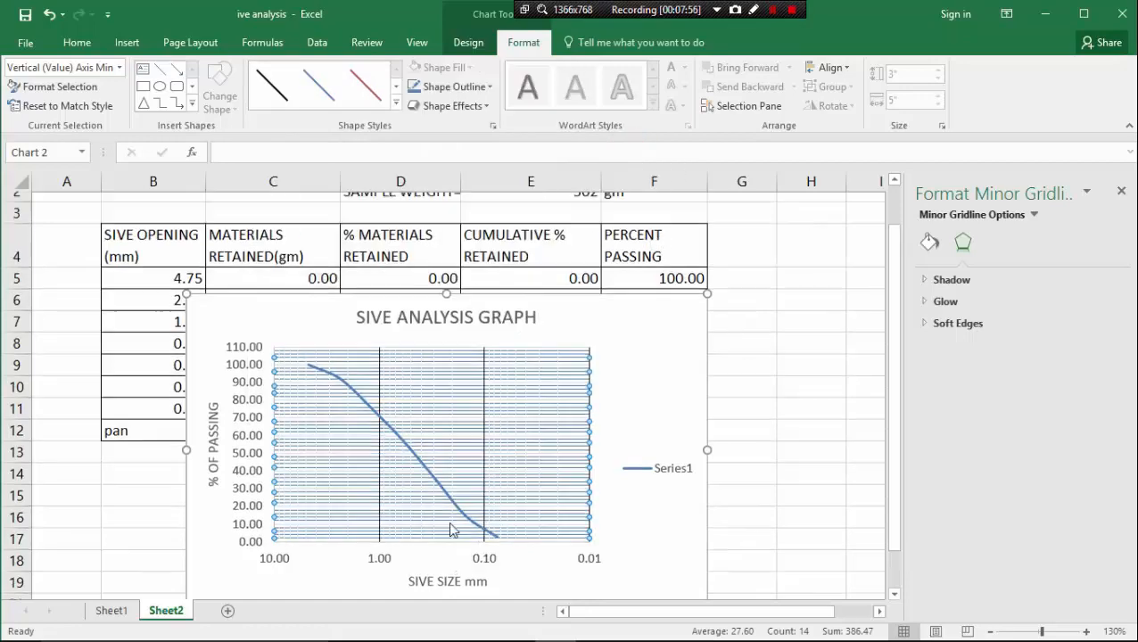
pyautogui.scroll(-1, 450, 517)
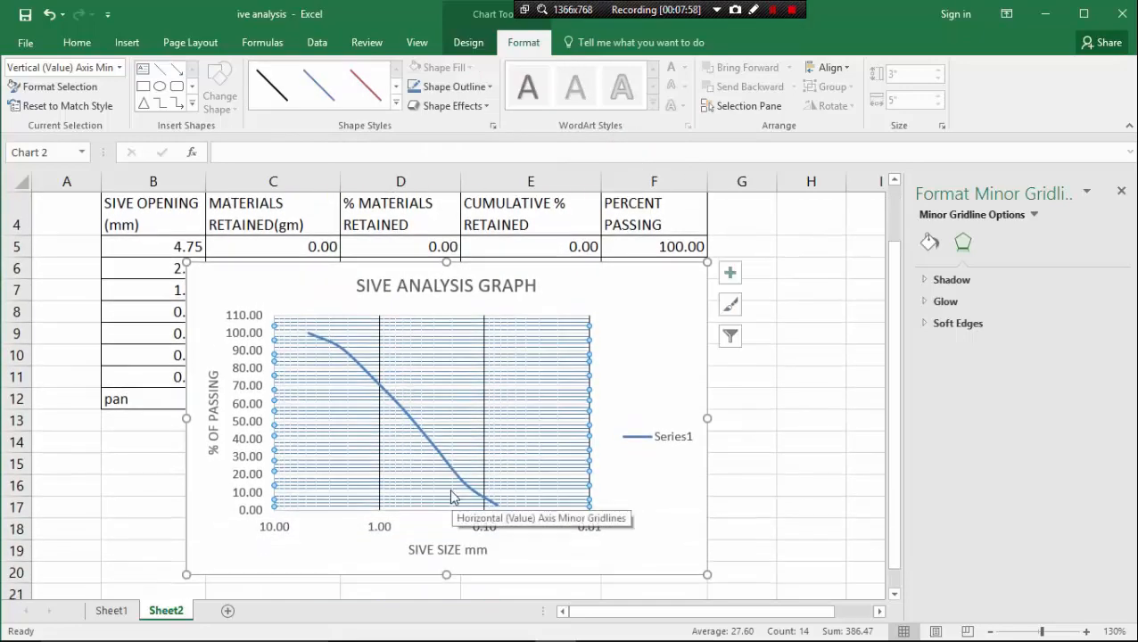
pyautogui.click(452, 498)
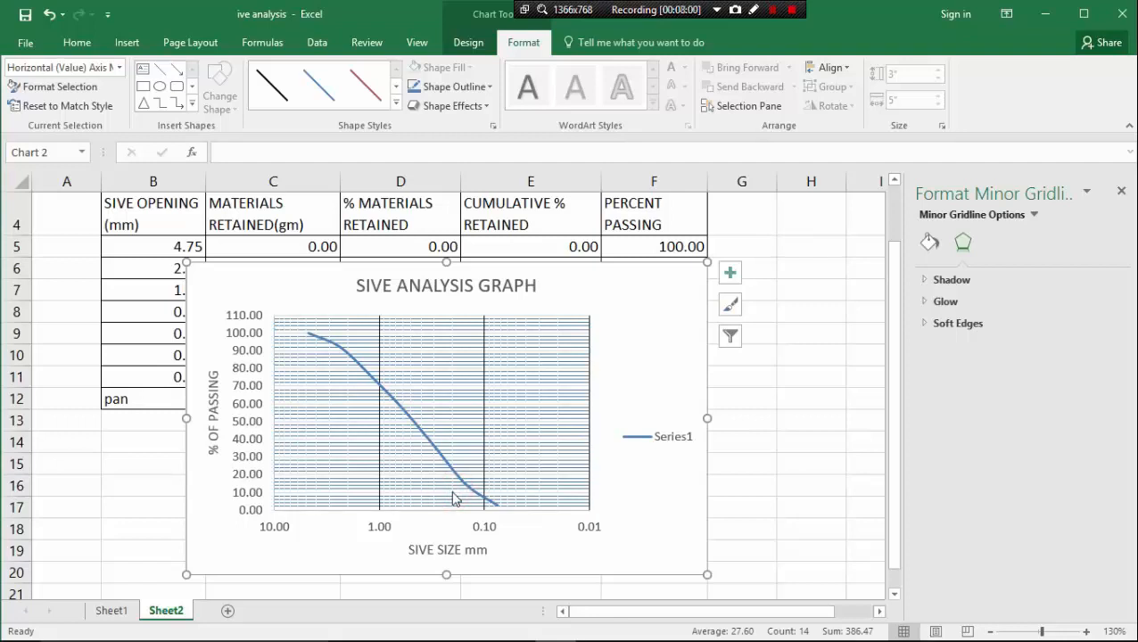
pyautogui.click(452, 493)
pyautogui.click(395, 102)
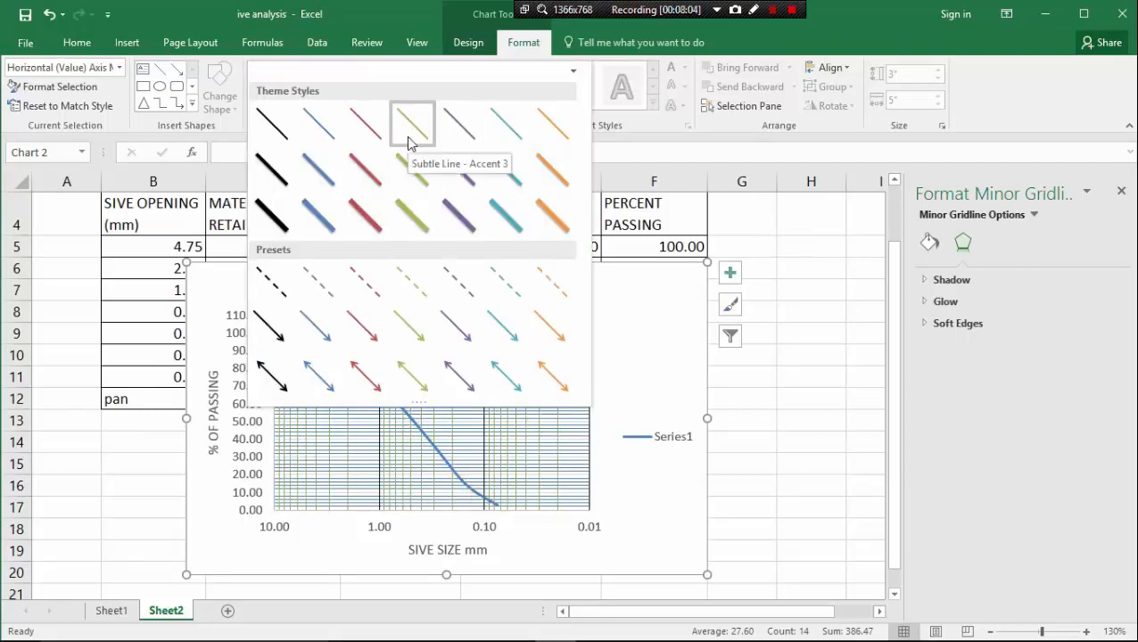
pyautogui.click(407, 138)
# - Apply the thin orange theme line style to the major gridlines of the vertical axis
pyautogui.scroll(-2, 511, 267)
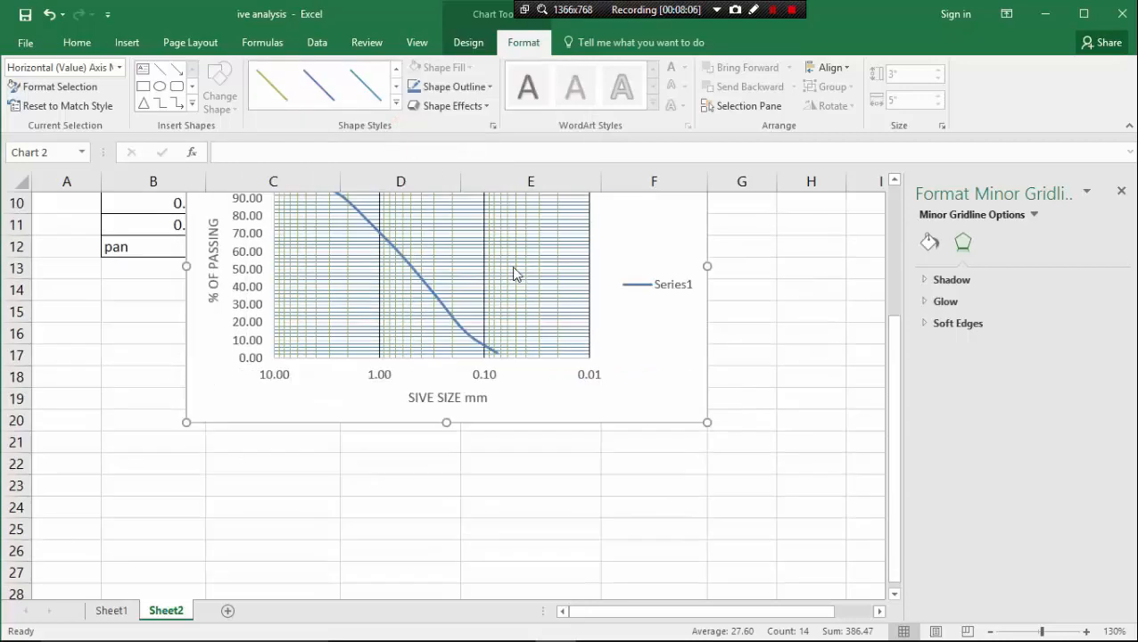
pyautogui.scroll(1, 328, 419)
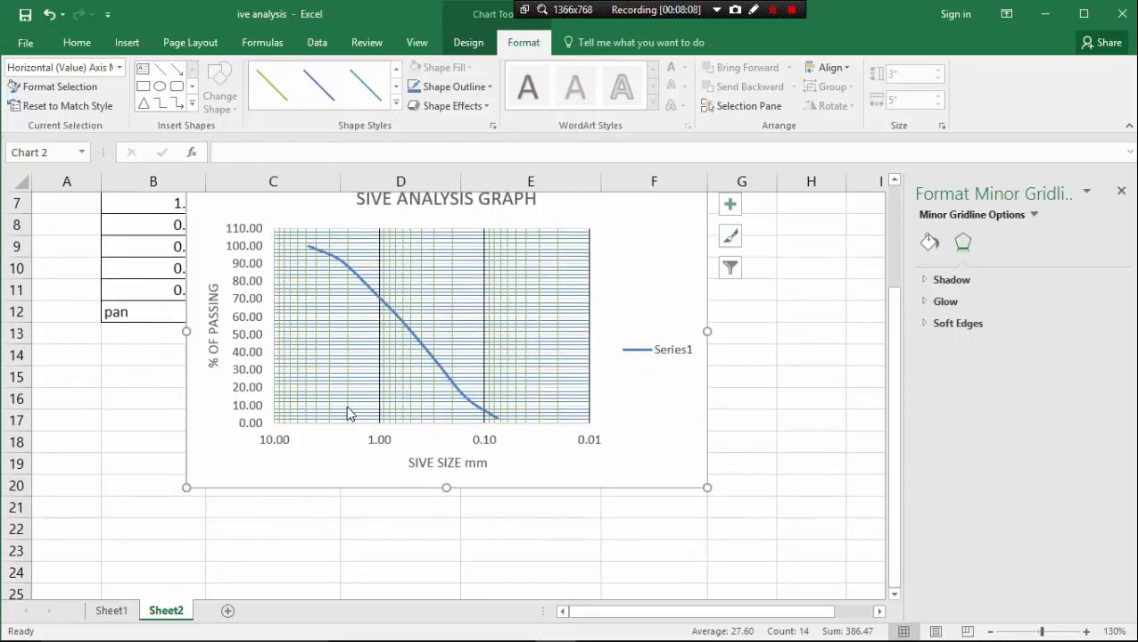
pyautogui.click(354, 407)
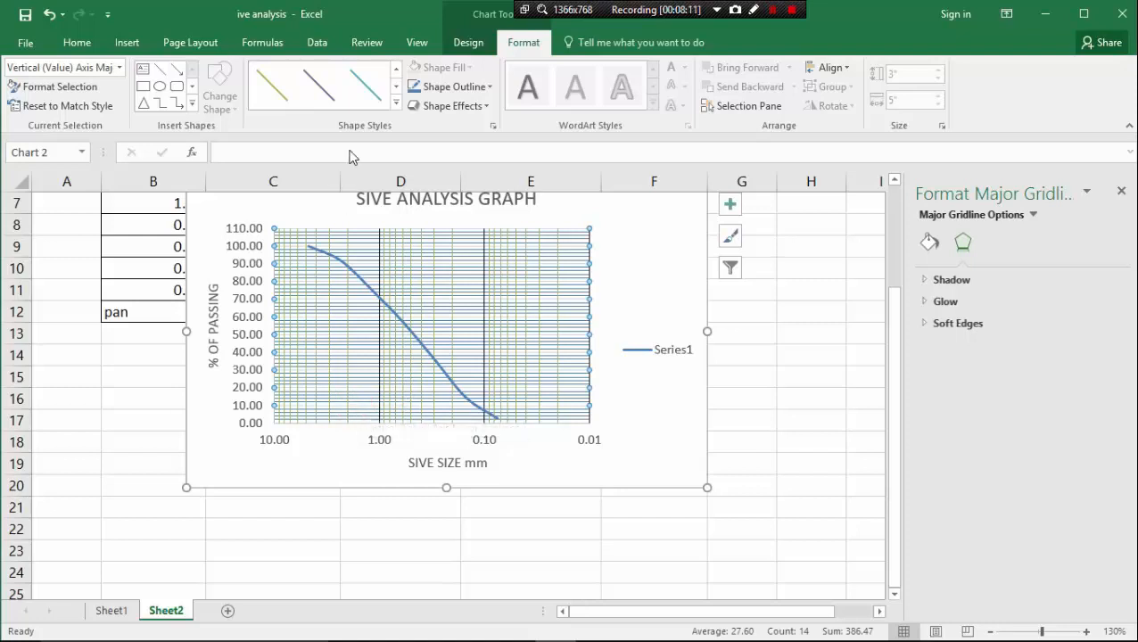
pyautogui.click(396, 104)
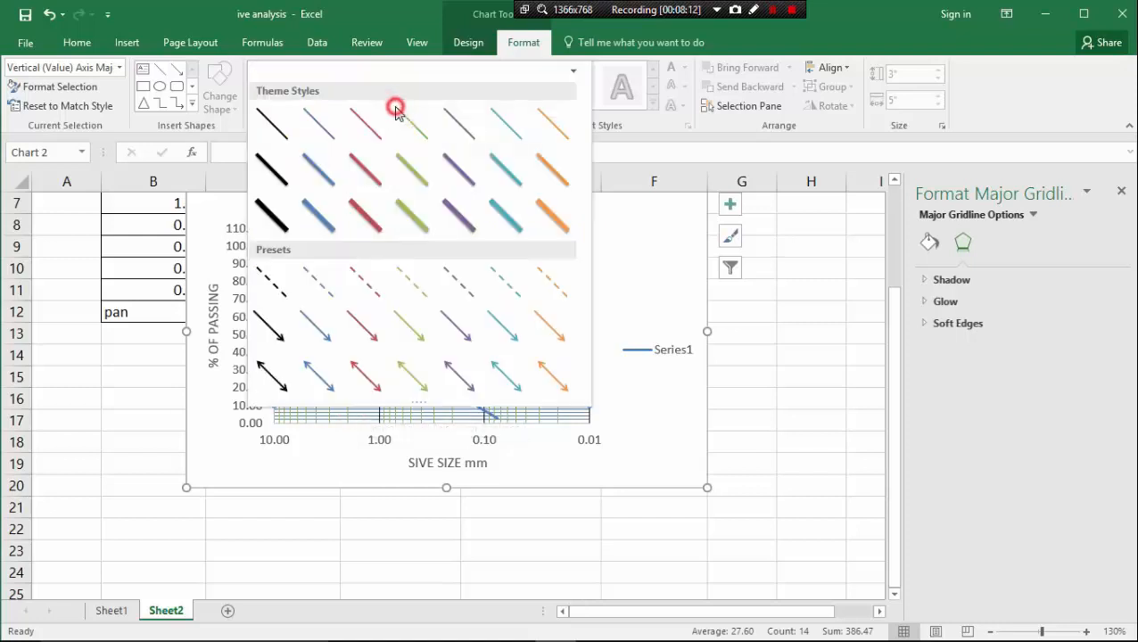
pyautogui.click(558, 131)
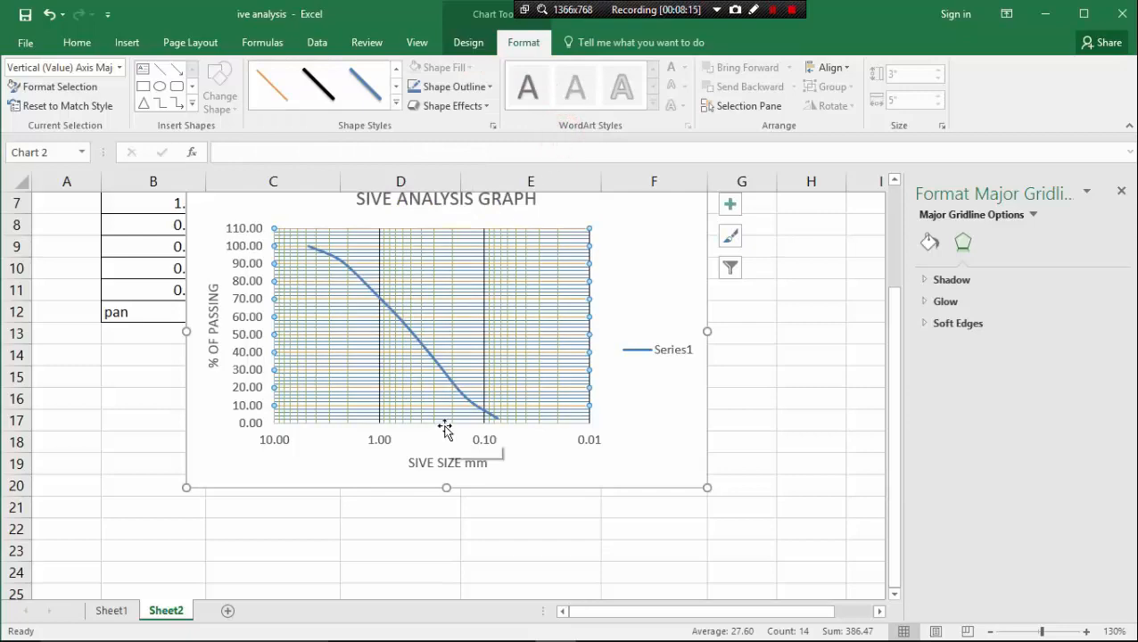
# - Move the chart below the data table so that it starts at about row 15
pyautogui.scroll(-1, 445, 426)
pyautogui.scroll(1, 445, 426)
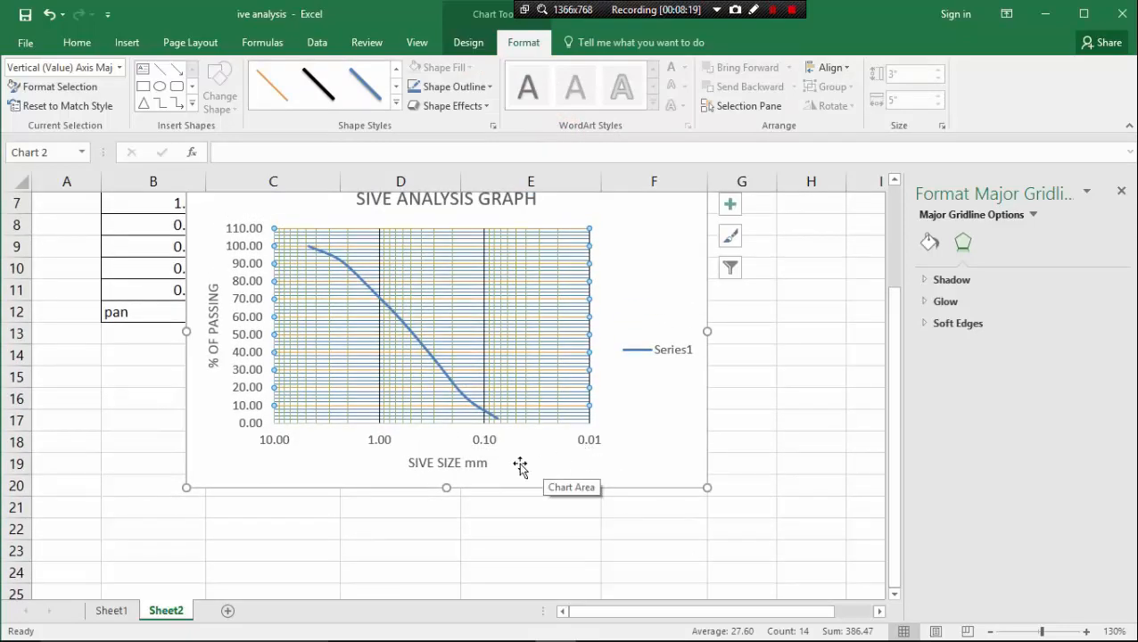
pyautogui.scroll(2, 378, 285)
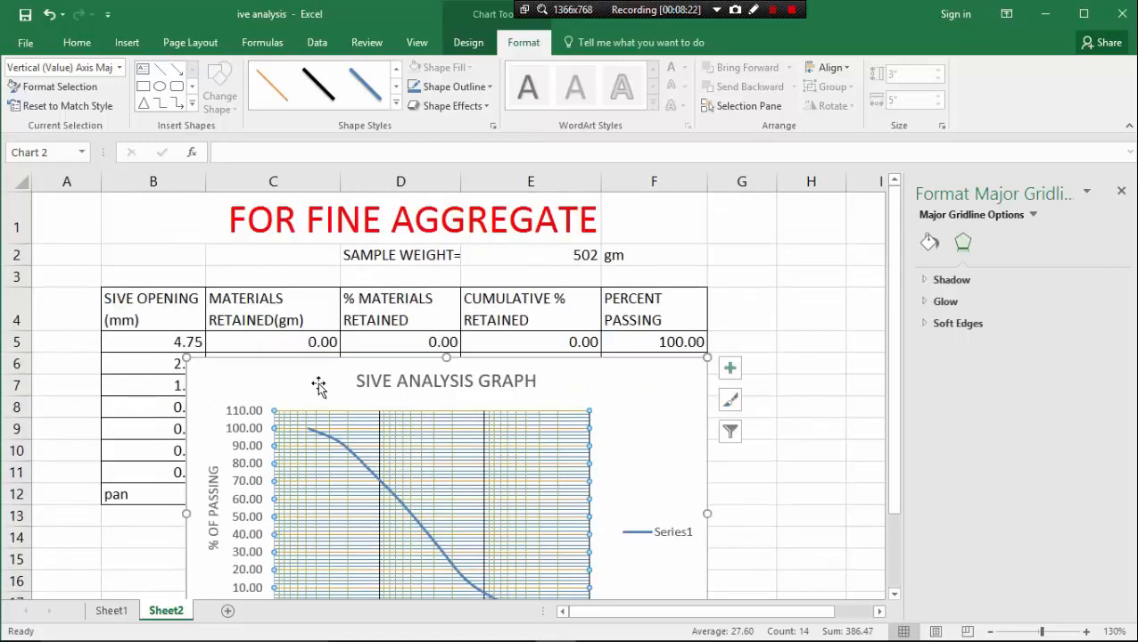
pyautogui.moveTo(317, 386); pyautogui.dragTo(306, 418)
# - Delete the Series1 legend from the sieve analysis chart
pyautogui.scroll(-4, 504, 419)
pyautogui.scroll(3, 507, 423)
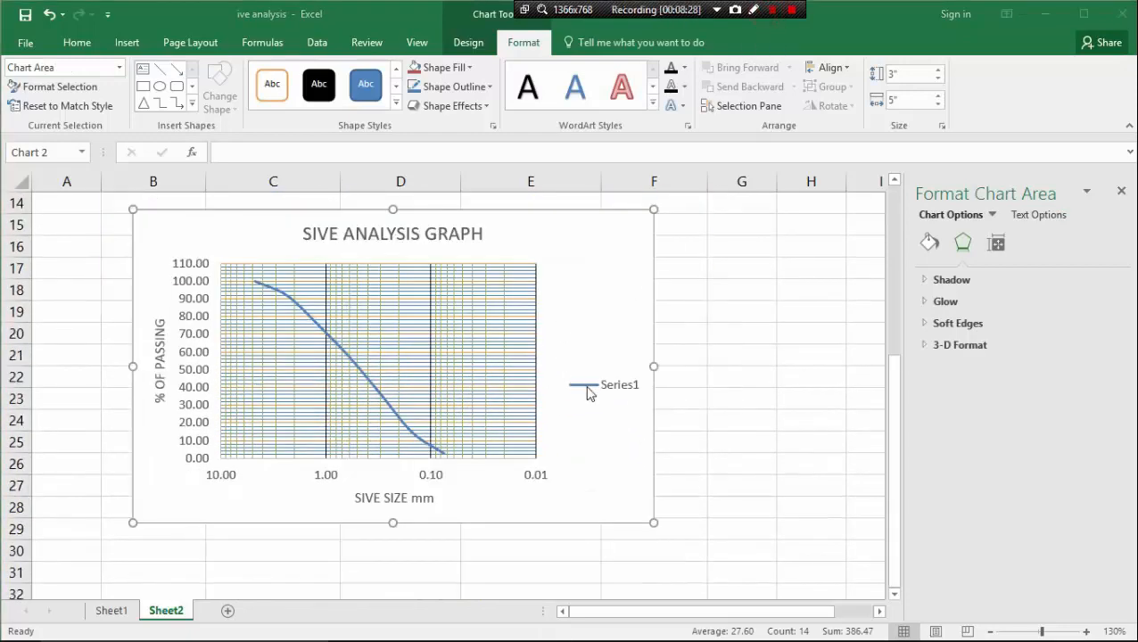
pyautogui.click(617, 382)
pyautogui.click(622, 392)
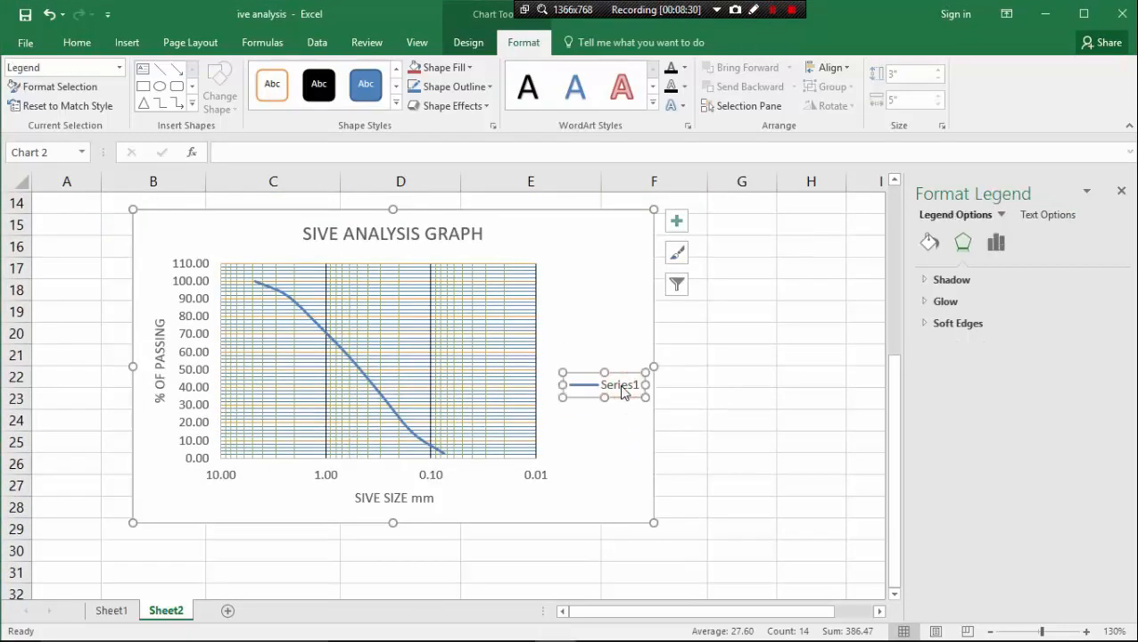
pyautogui.press('Delete')
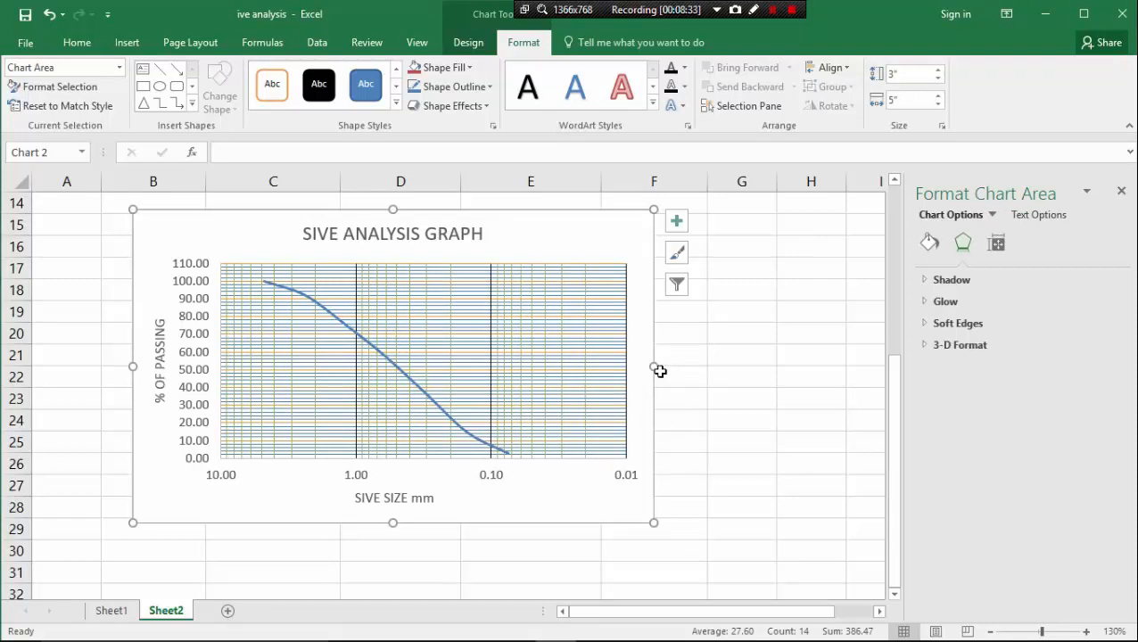
# - Enlarge the chart to about 6.6" wide and 3.94" high, and move it to start at about row 16
pyautogui.moveTo(653, 366); pyautogui.dragTo(817, 393)
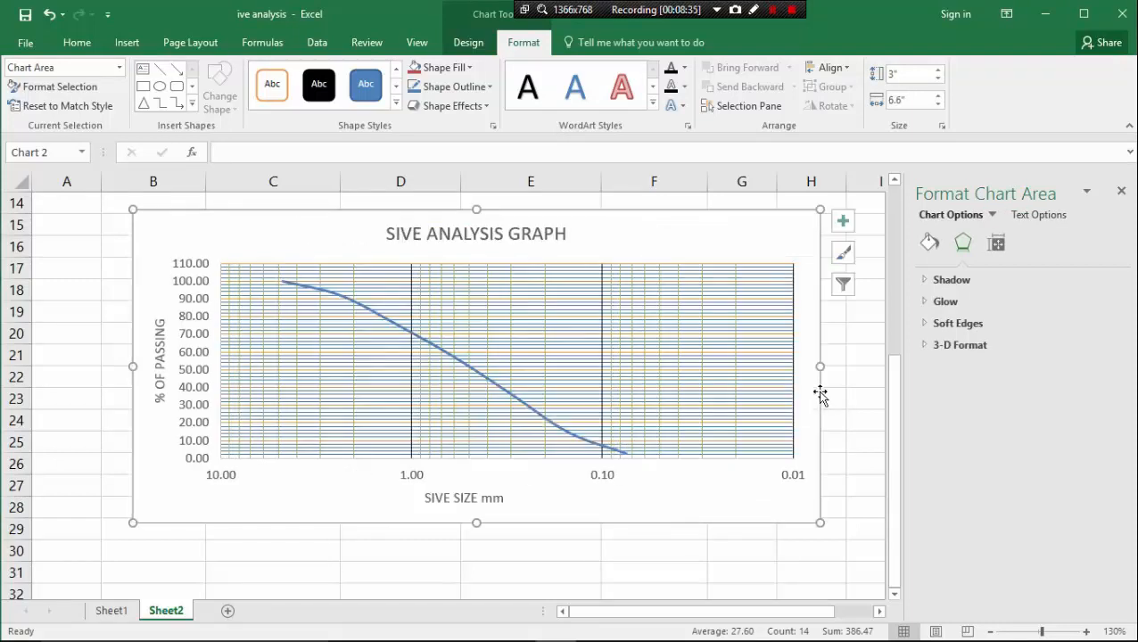
pyautogui.moveTo(473, 524); pyautogui.dragTo(495, 541)
pyautogui.scroll(3, 496, 540)
pyautogui.scroll(1, 493, 530)
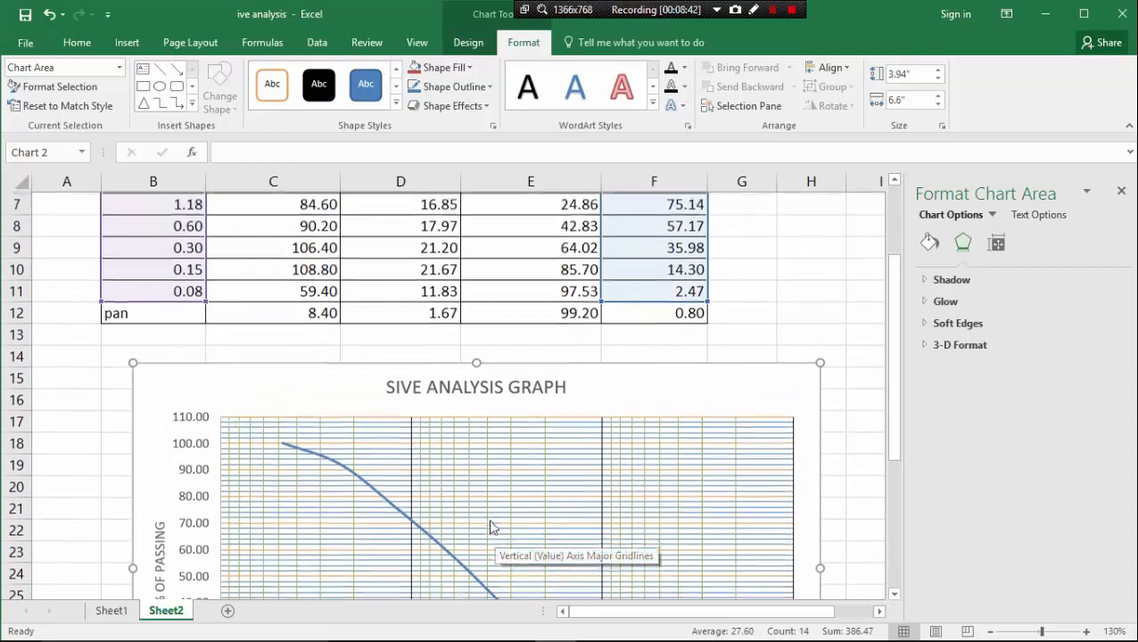
pyautogui.scroll(-1, 491, 526)
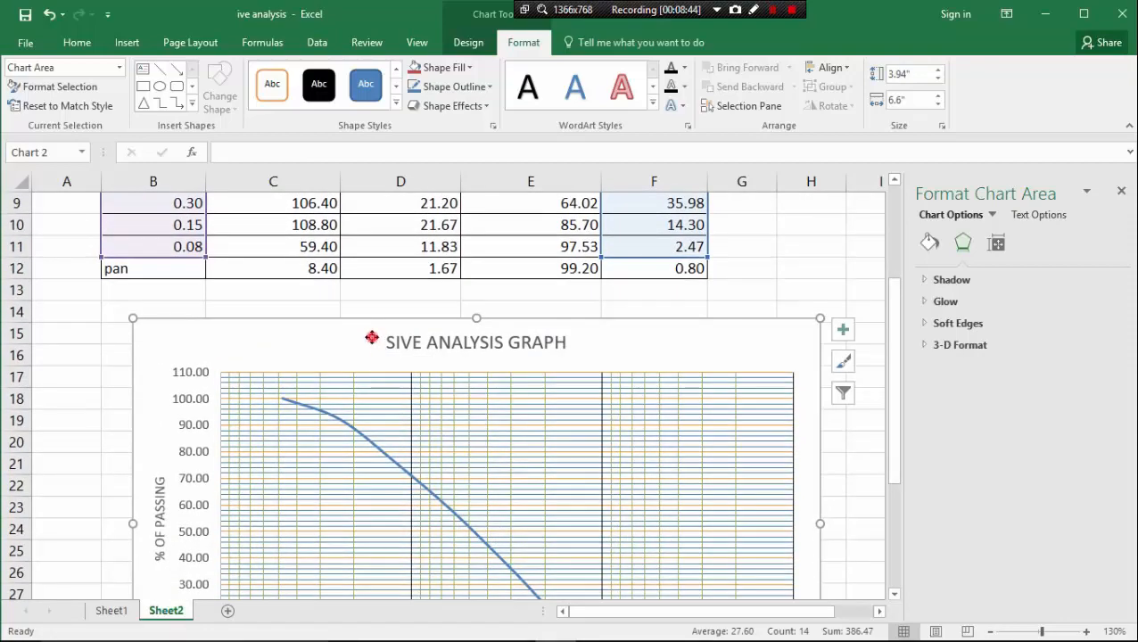
pyautogui.moveTo(368, 338); pyautogui.dragTo(334, 367)
# - Review the fine aggregate table together with the layout of the graph below it
pyautogui.scroll(-3, 508, 363)
pyautogui.scroll(3, 504, 425)
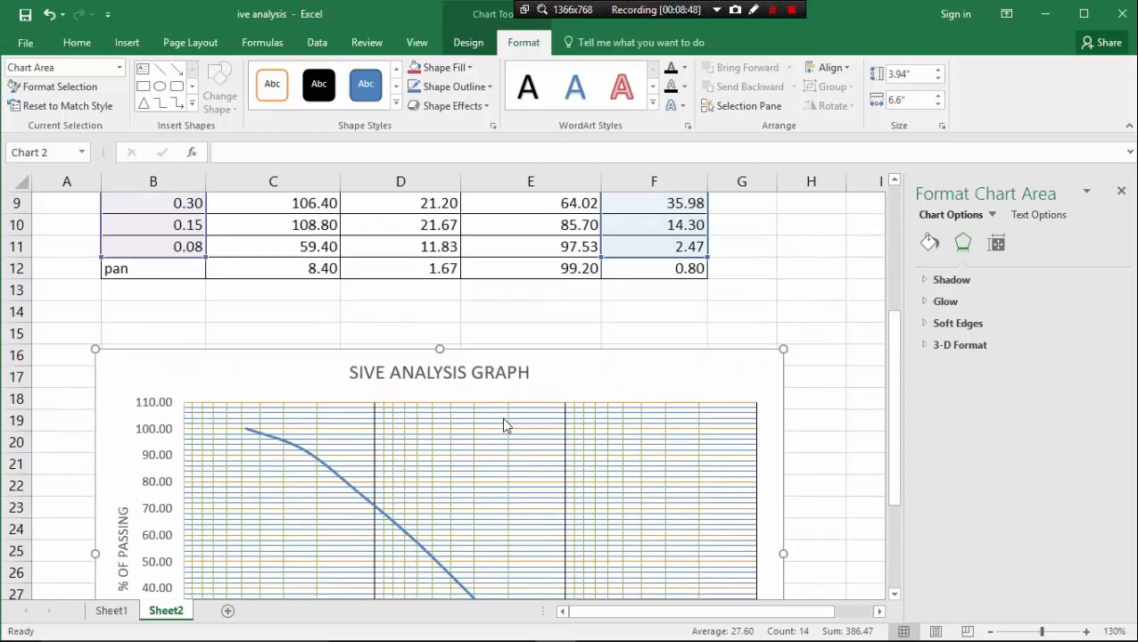
pyautogui.scroll(3, 504, 426)
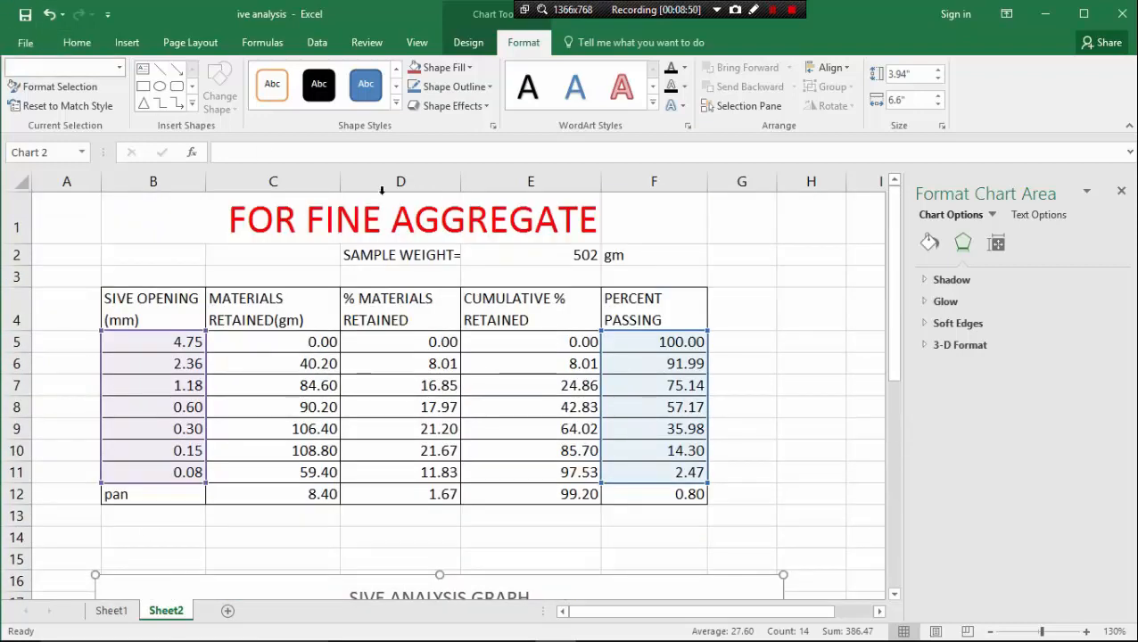
pyautogui.scroll(-3, 569, 264)
pyautogui.scroll(3, 569, 264)
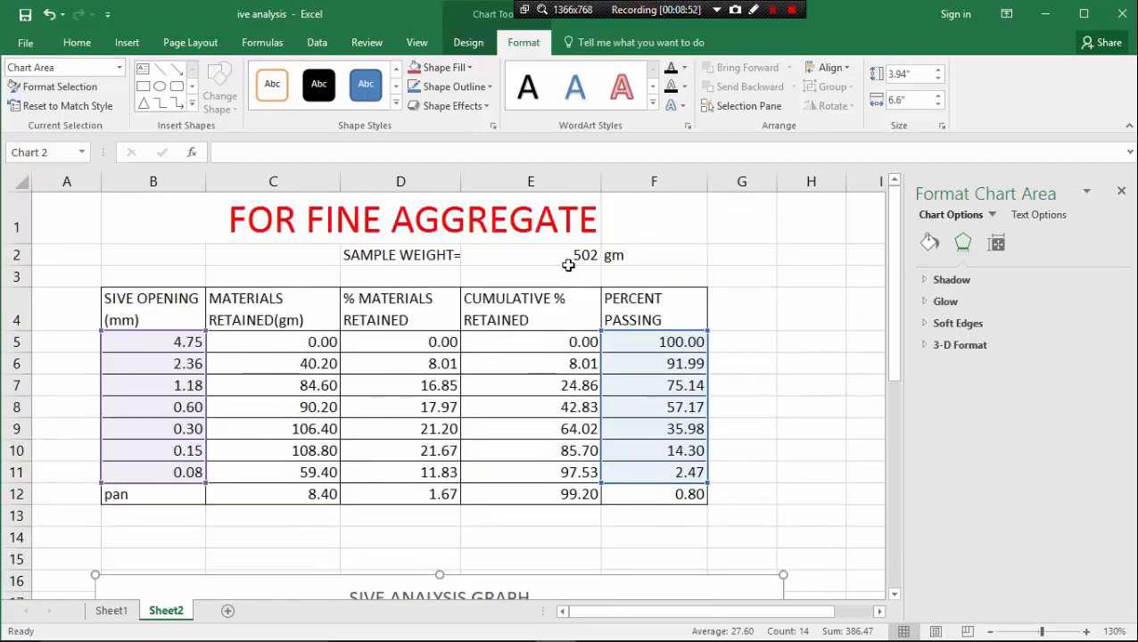
pyautogui.scroll(-5, 568, 265)
pyautogui.scroll(1, 569, 264)
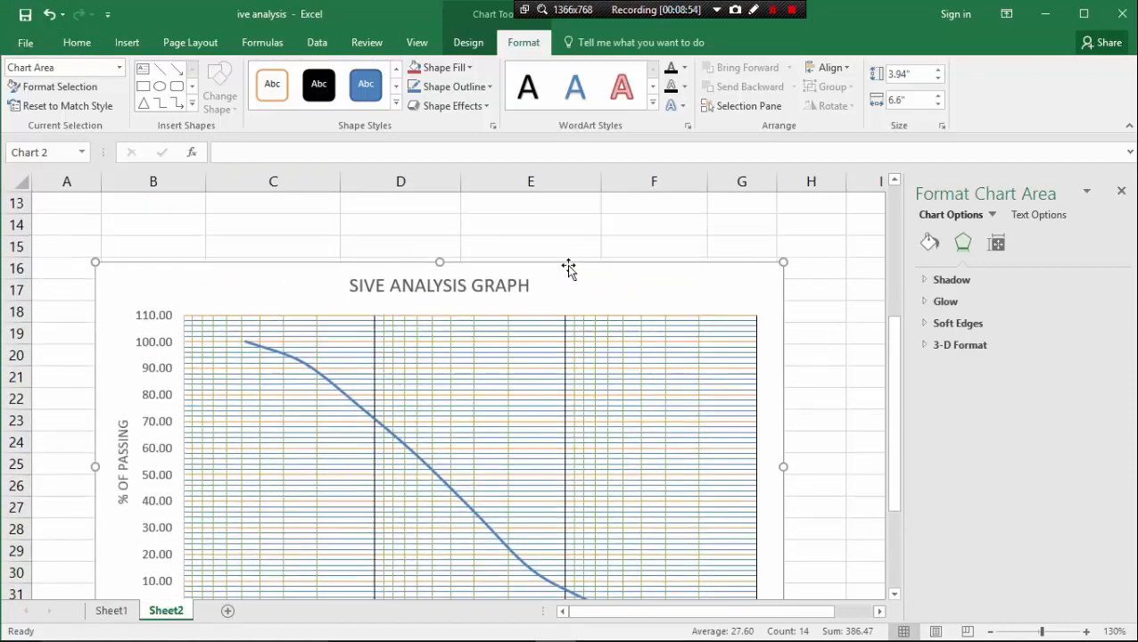
pyautogui.scroll(-2, 569, 268)
pyautogui.scroll(3, 568, 267)
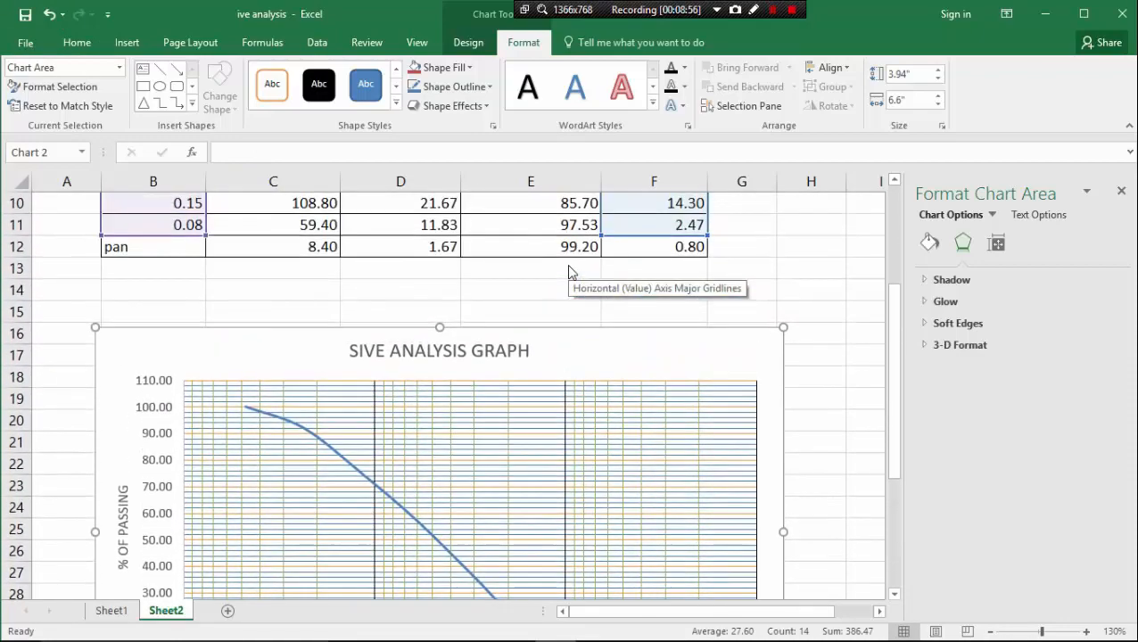
pyautogui.scroll(3, 569, 267)
# - Examine the graph's axes and curve and compare them with the sieve opening and percent passing columns of the table
pyautogui.scroll(-5, 569, 268)
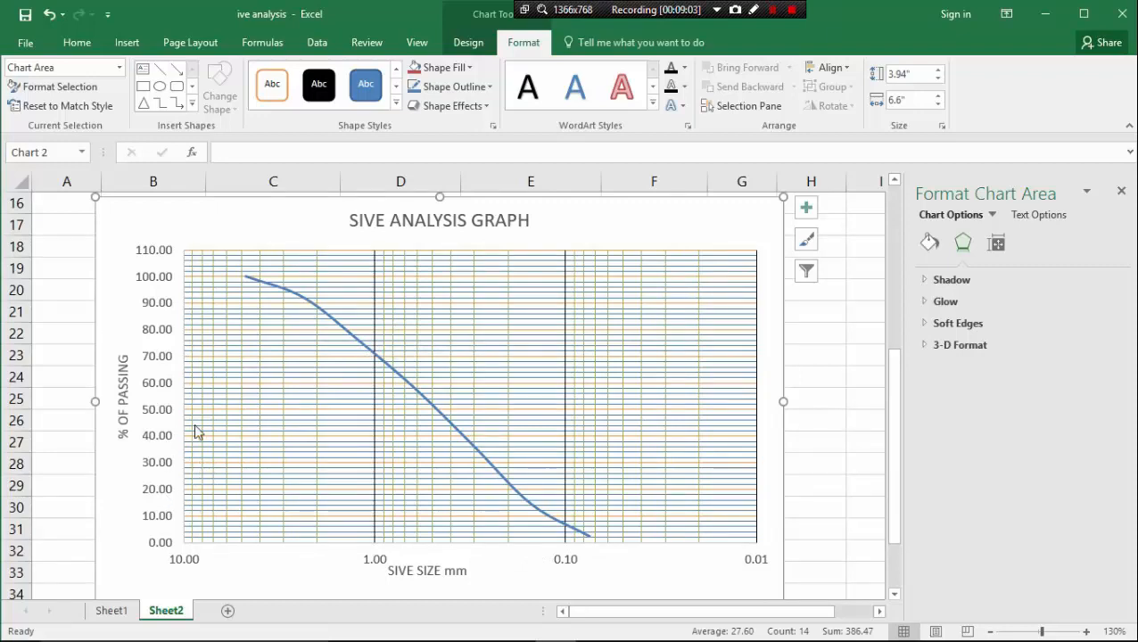
pyautogui.scroll(-2, 278, 496)
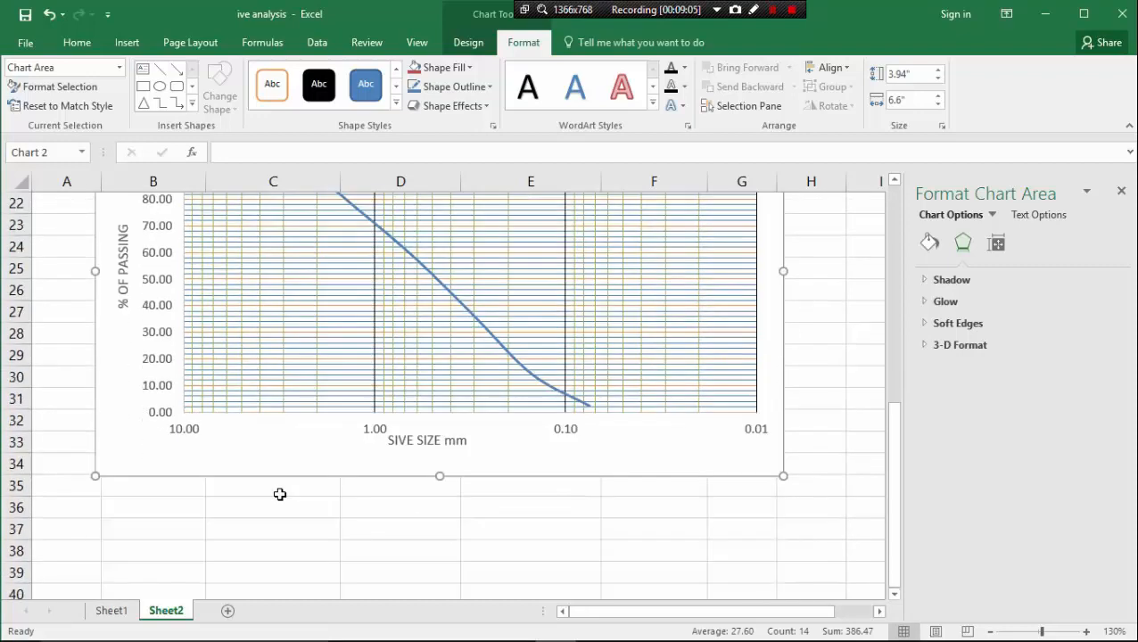
pyautogui.scroll(1, 268, 504)
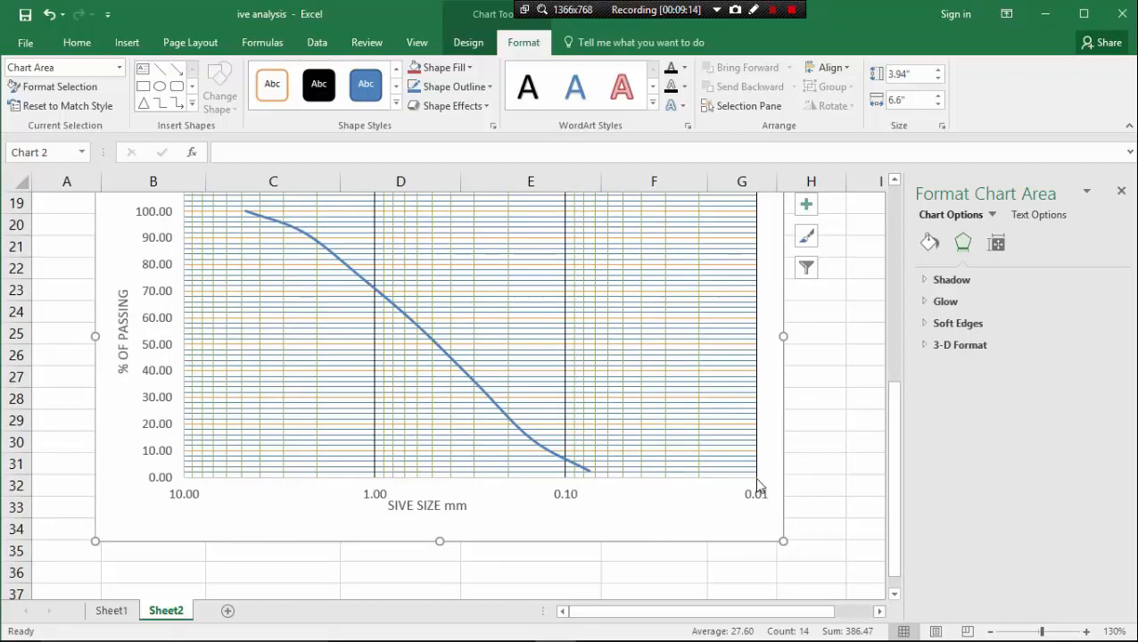
pyautogui.scroll(1, 392, 531)
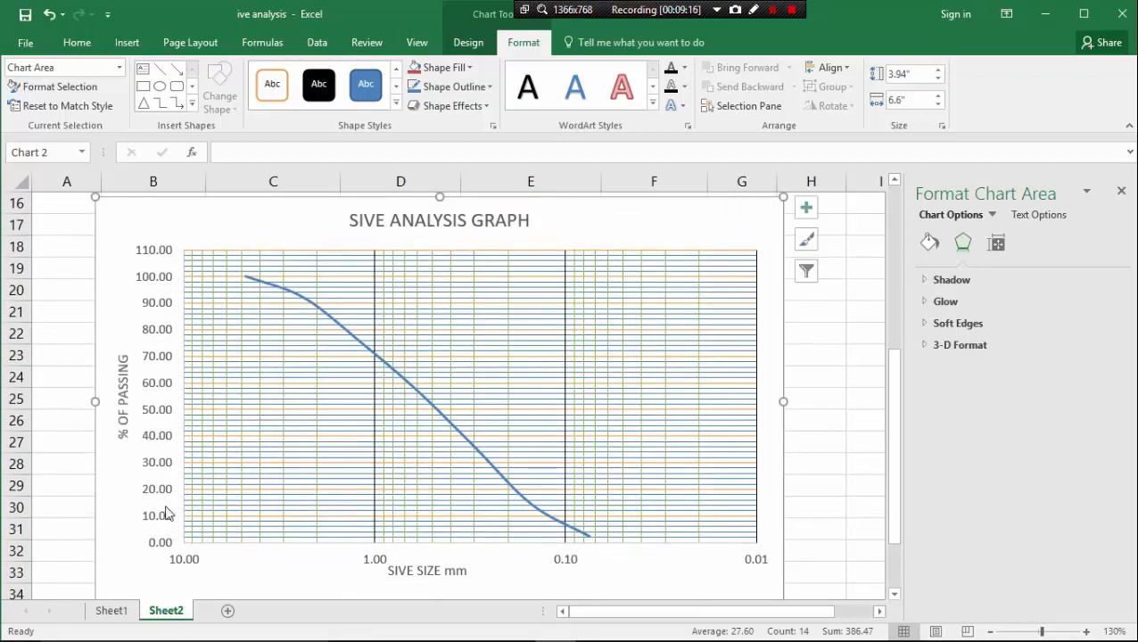
pyautogui.scroll(-2, 330, 424)
pyautogui.scroll(3, 336, 425)
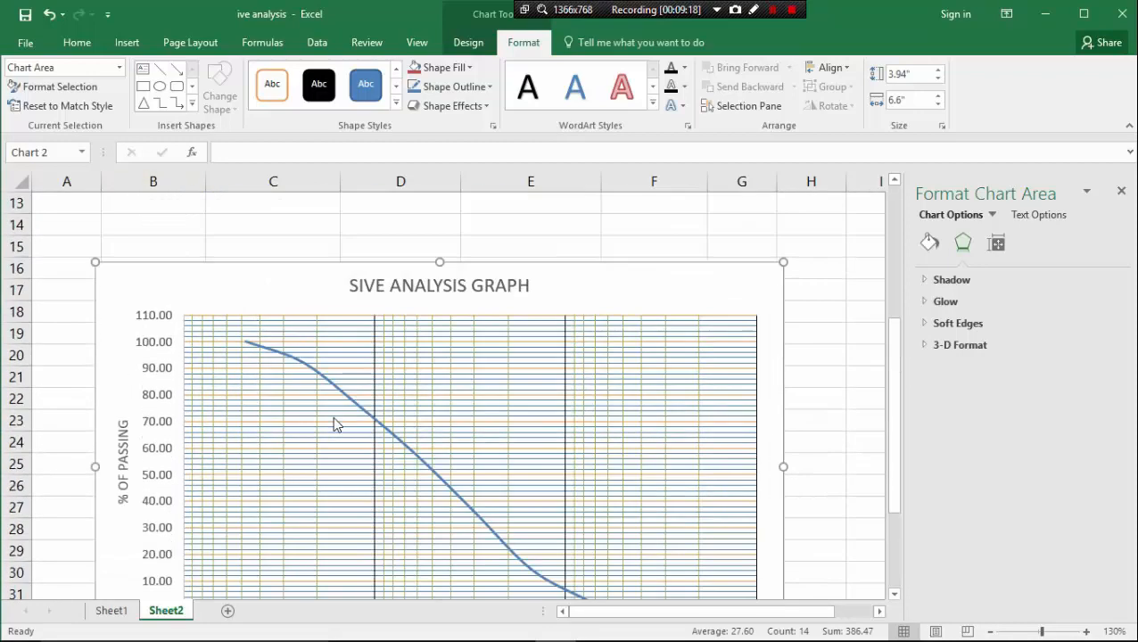
pyautogui.scroll(-2, 335, 425)
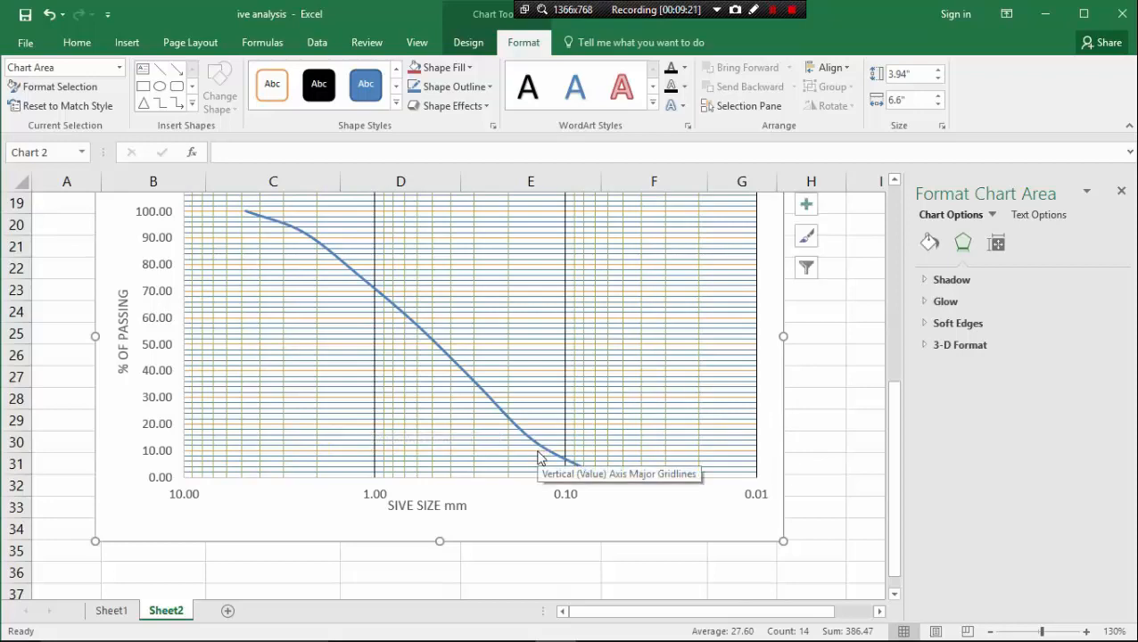
pyautogui.scroll(6, 538, 458)
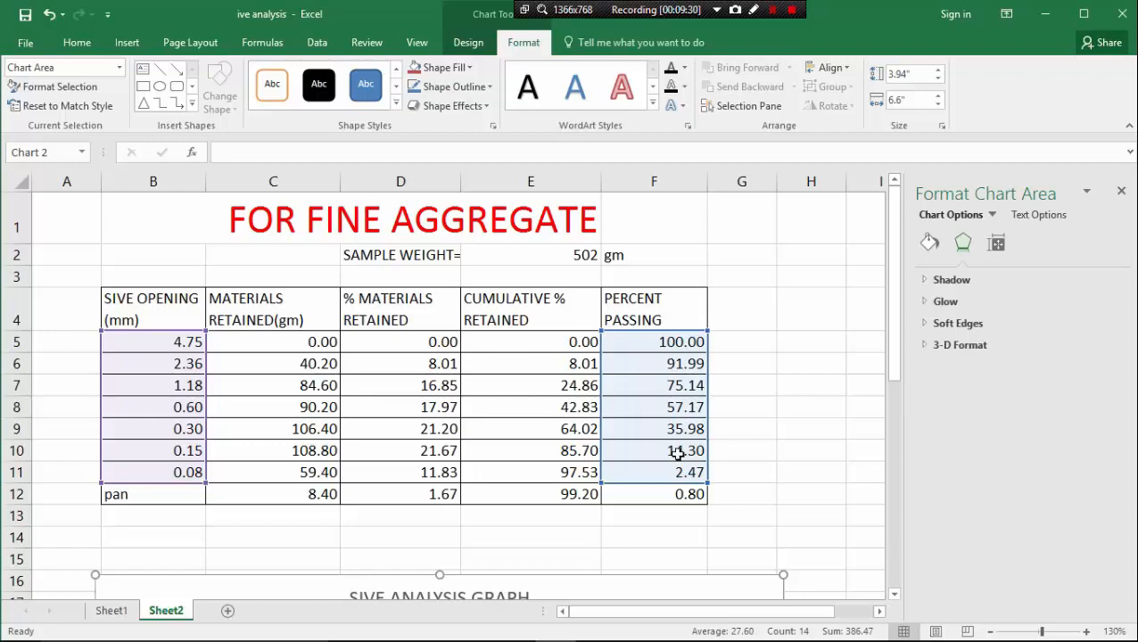
pyautogui.scroll(-1, 678, 446)
pyautogui.scroll(1, 678, 444)
pyautogui.scroll(-1, 588, 418)
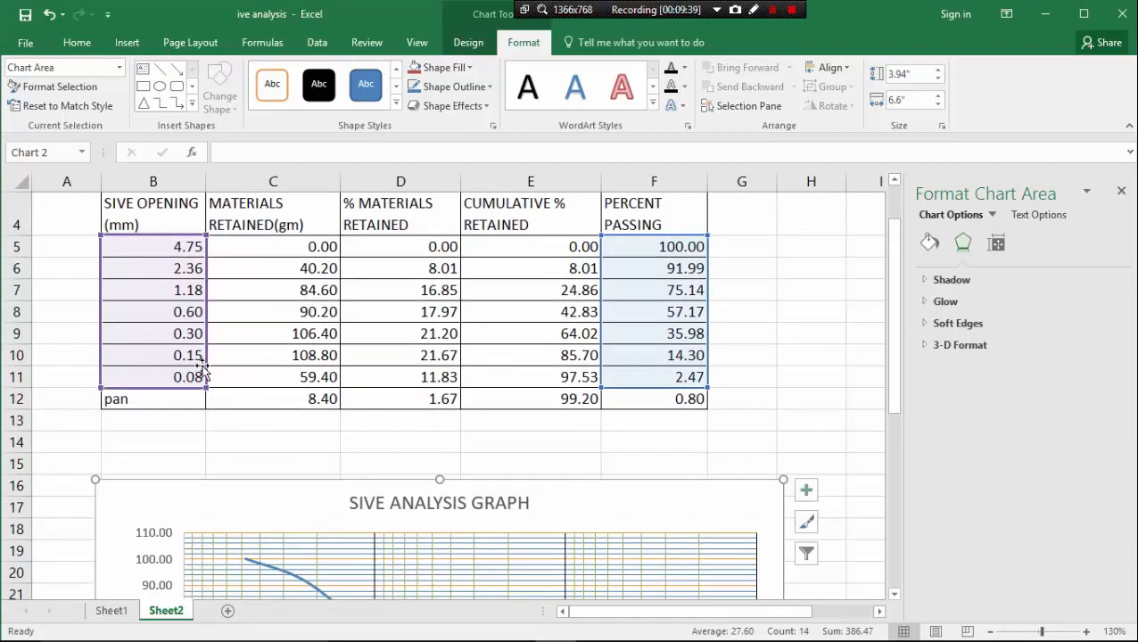
pyautogui.scroll(-3, 198, 370)
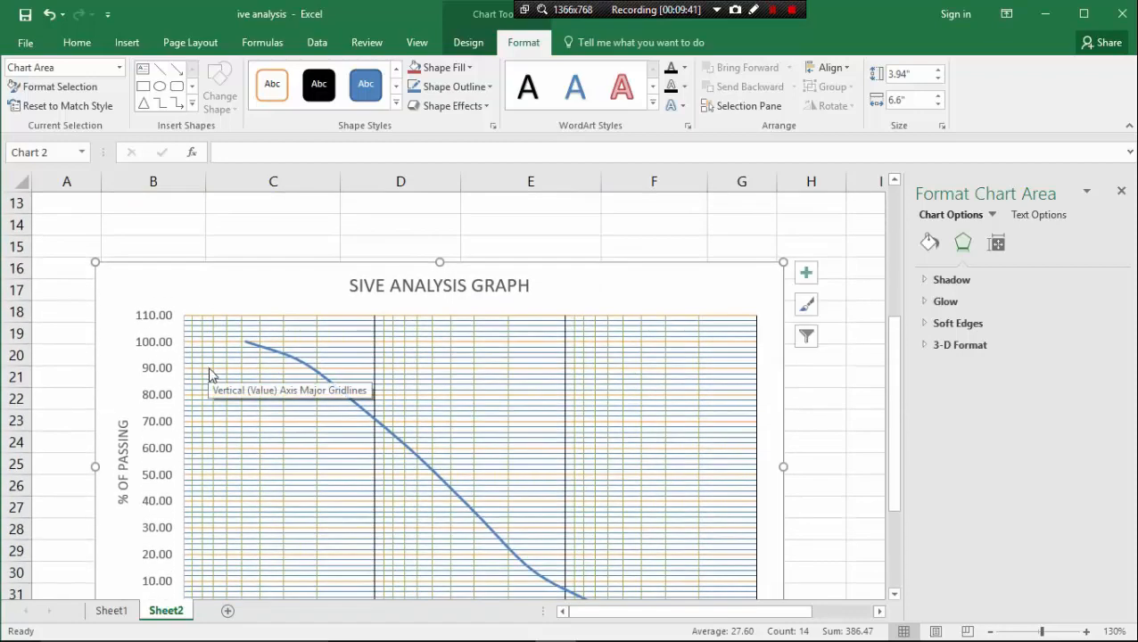
pyautogui.scroll(3, 258, 378)
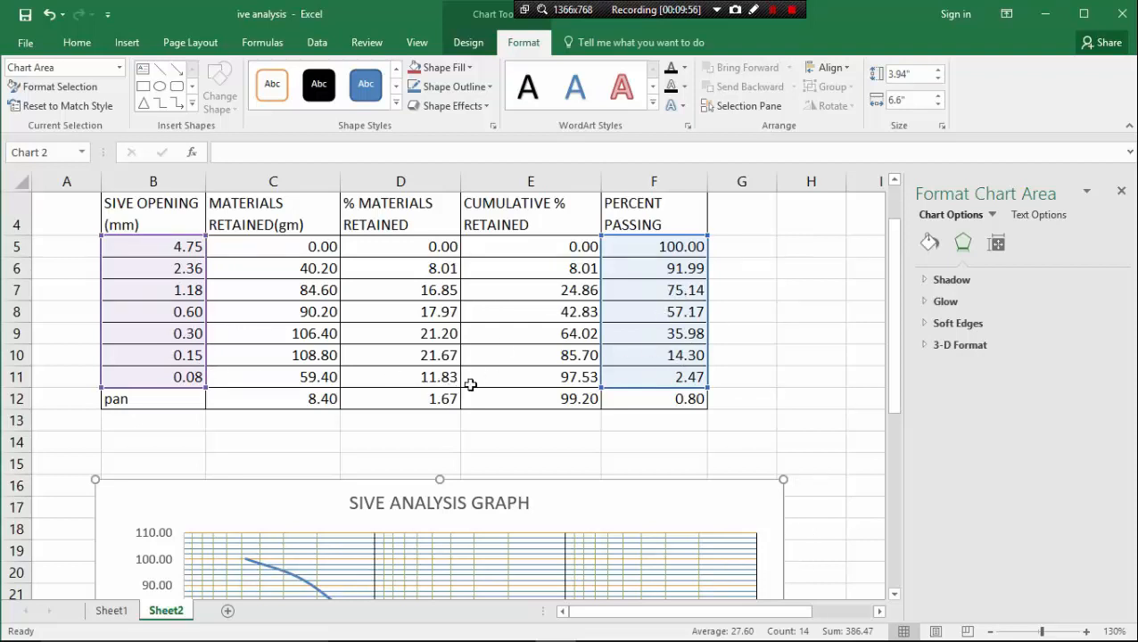
# - Draw a horizontal straight line about 3.47" long at 10% passing, from the graph's vertical axis to the curve
pyautogui.scroll(-4, 470, 386)
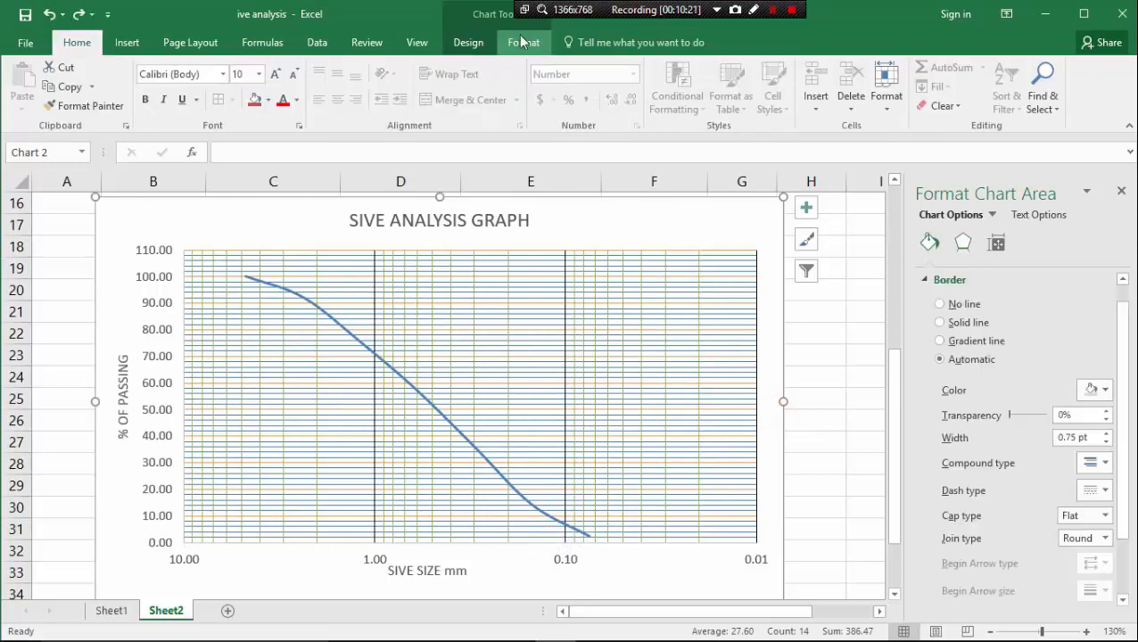
pyautogui.click(523, 42)
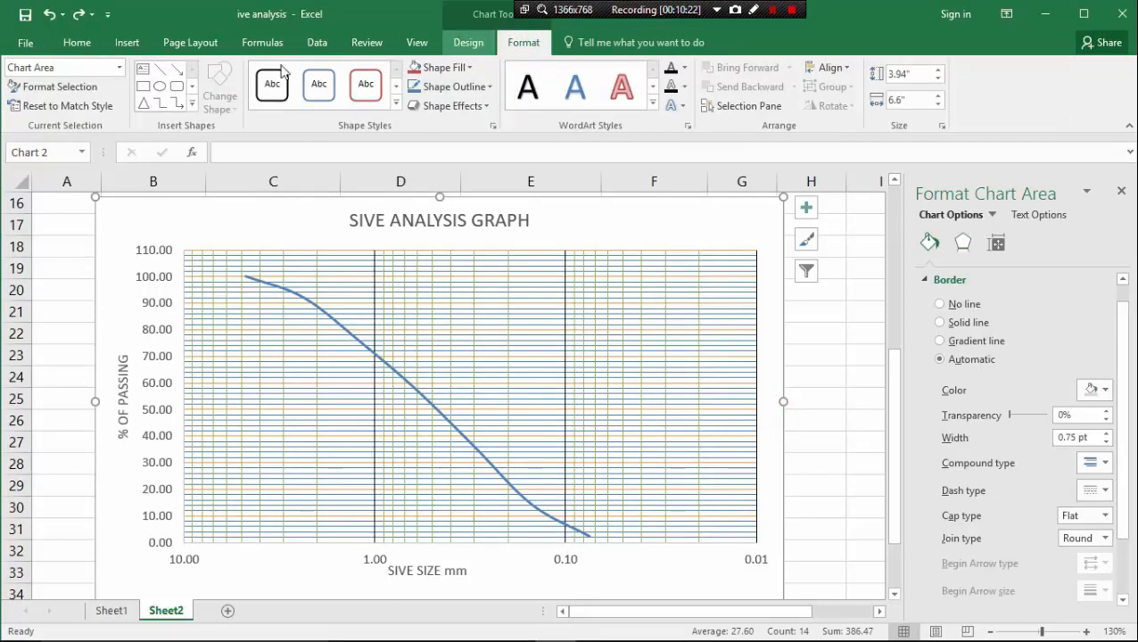
pyautogui.click(190, 103)
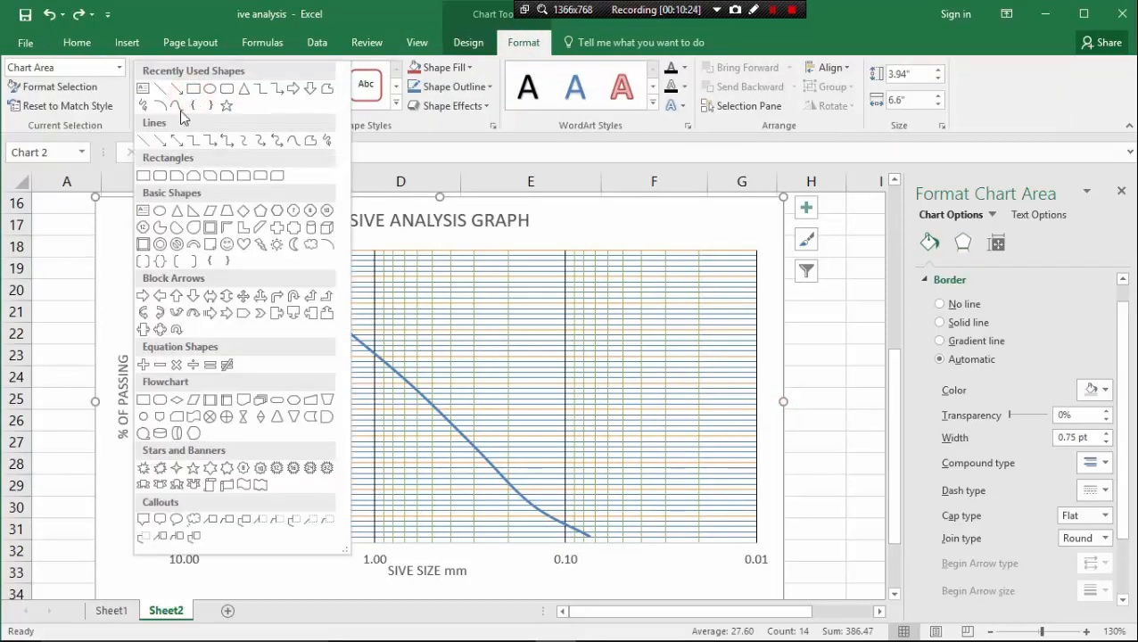
pyautogui.click(146, 141)
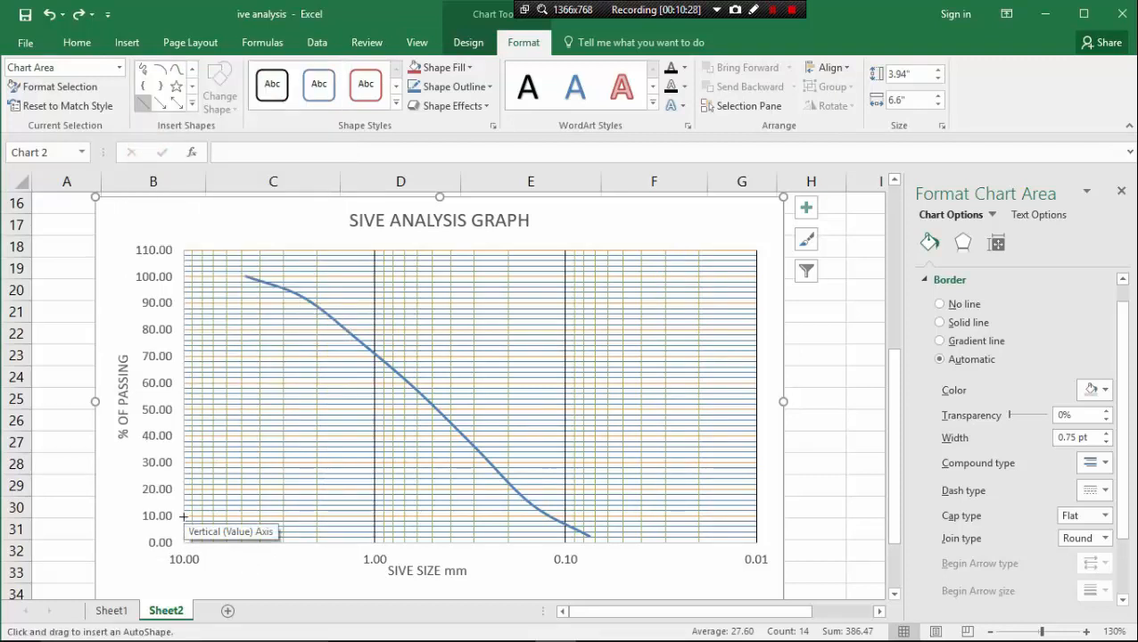
pyautogui.moveTo(183, 517)
pyautogui.mouseDown()
pyautogui.moveTo(414, 535)
pyautogui.moveTo(462, 516)
pyautogui.moveTo(546, 517)
pyautogui.mouseUp()
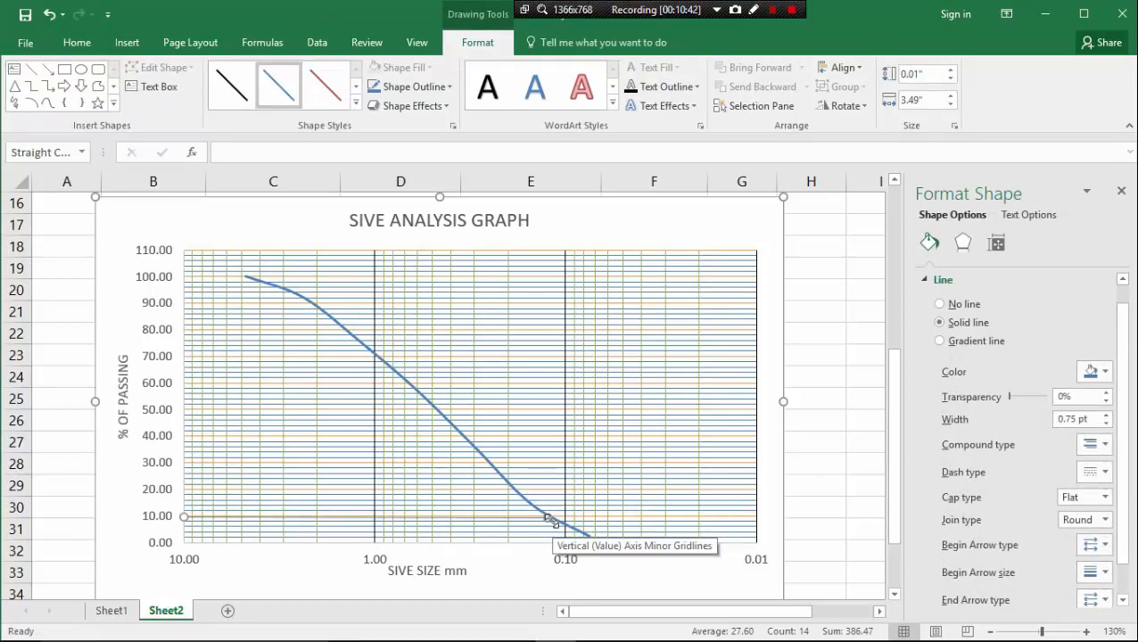
pyautogui.click(545, 517)
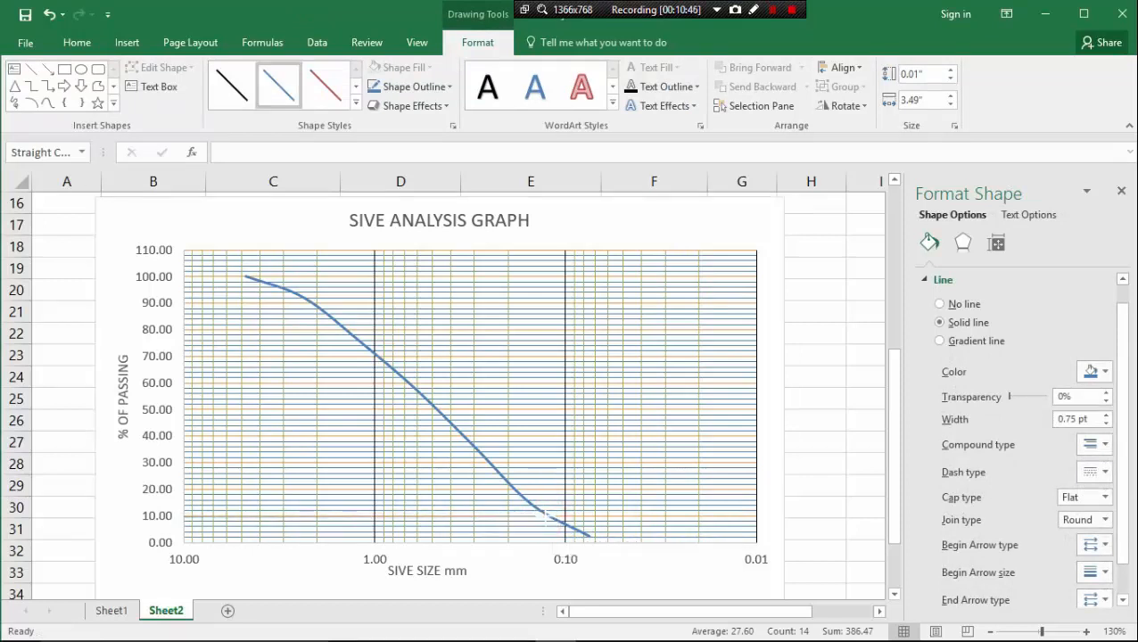
pyautogui.moveTo(547, 516); pyautogui.dragTo(545, 516)
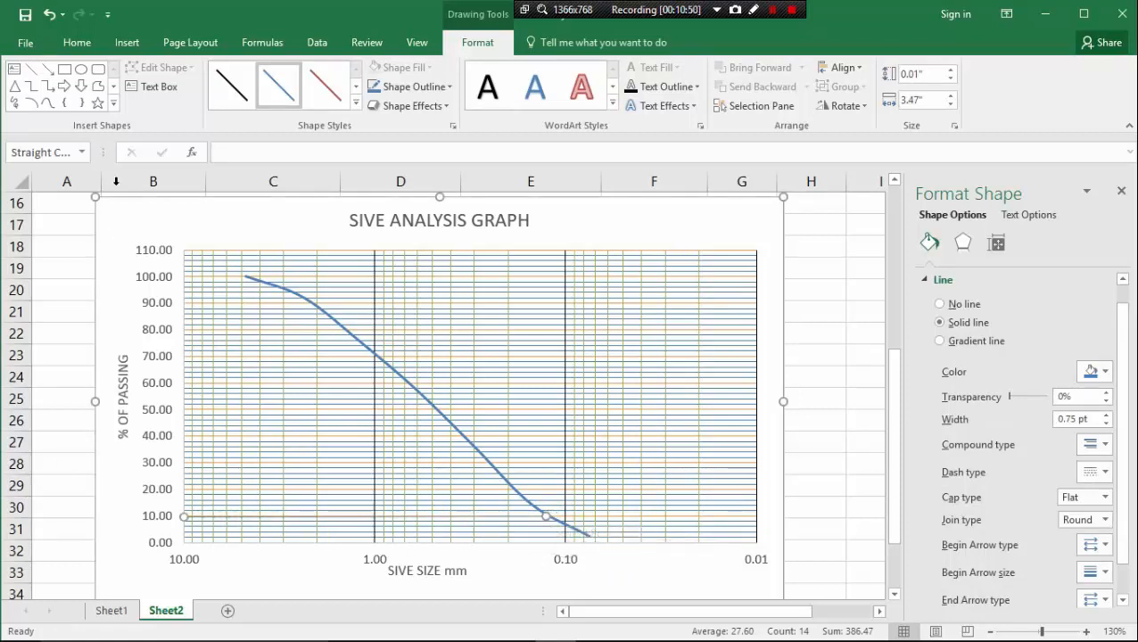
# - Draw an arrow about 0.28" long from the curve's 10% point down to the sieve size axis, and select the horizontal 10% line
pyautogui.click(113, 106)
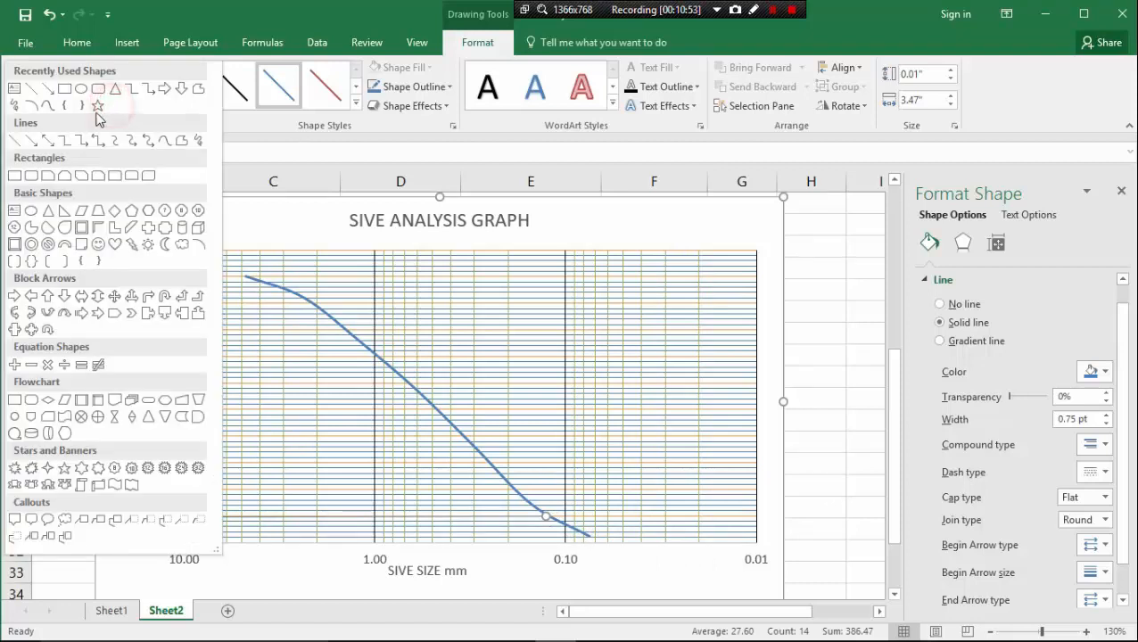
pyautogui.click(32, 143)
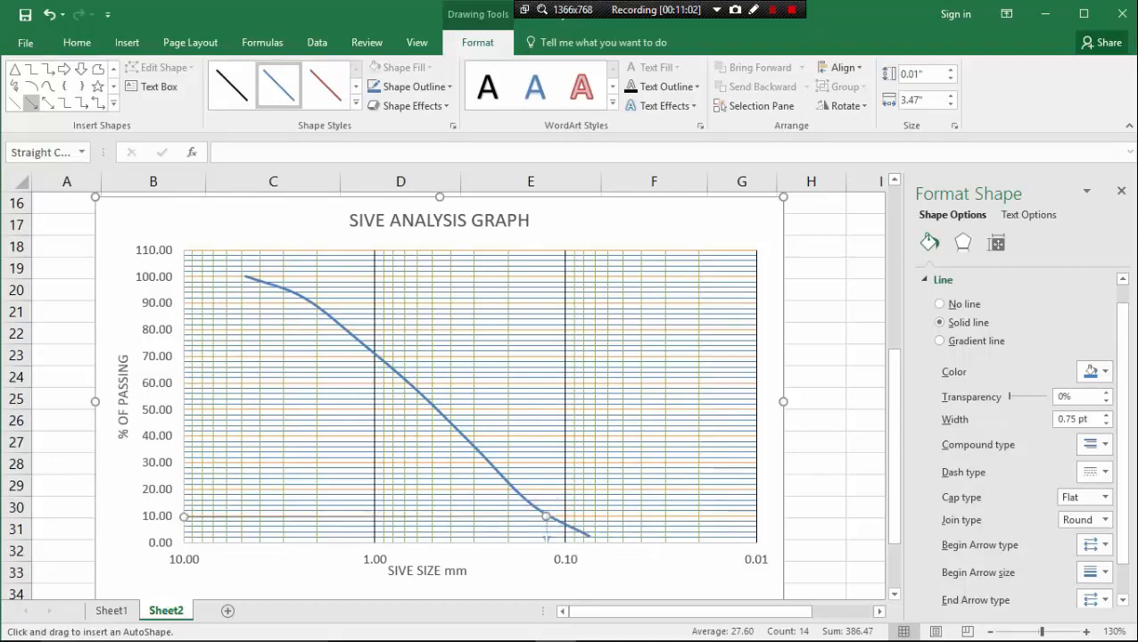
pyautogui.moveTo(546, 538); pyautogui.dragTo(546, 544)
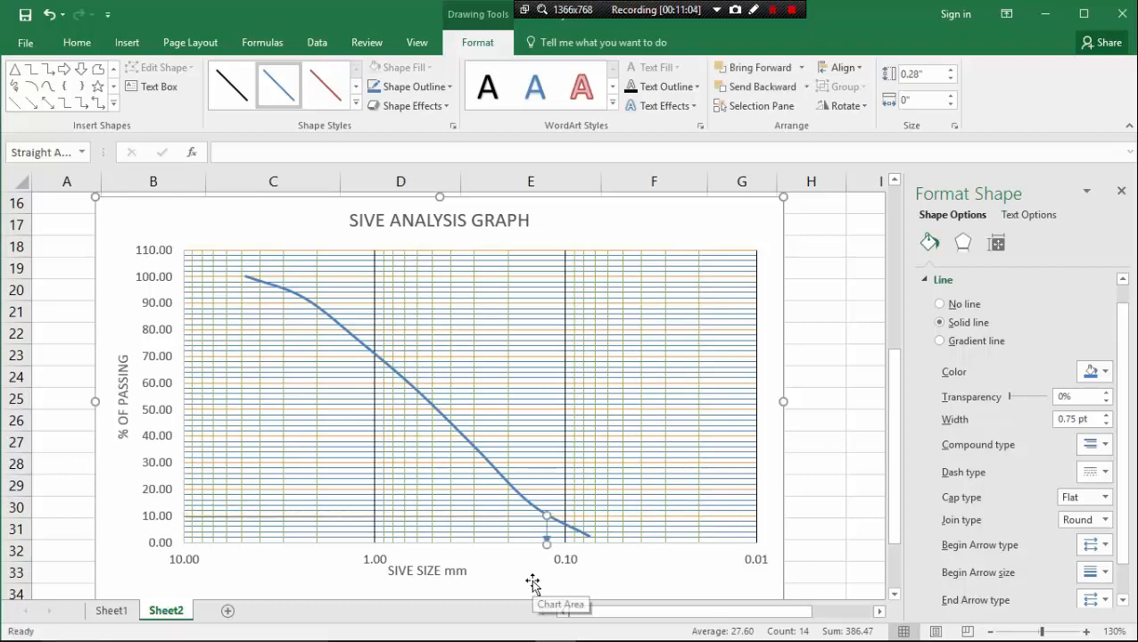
pyautogui.click(500, 518)
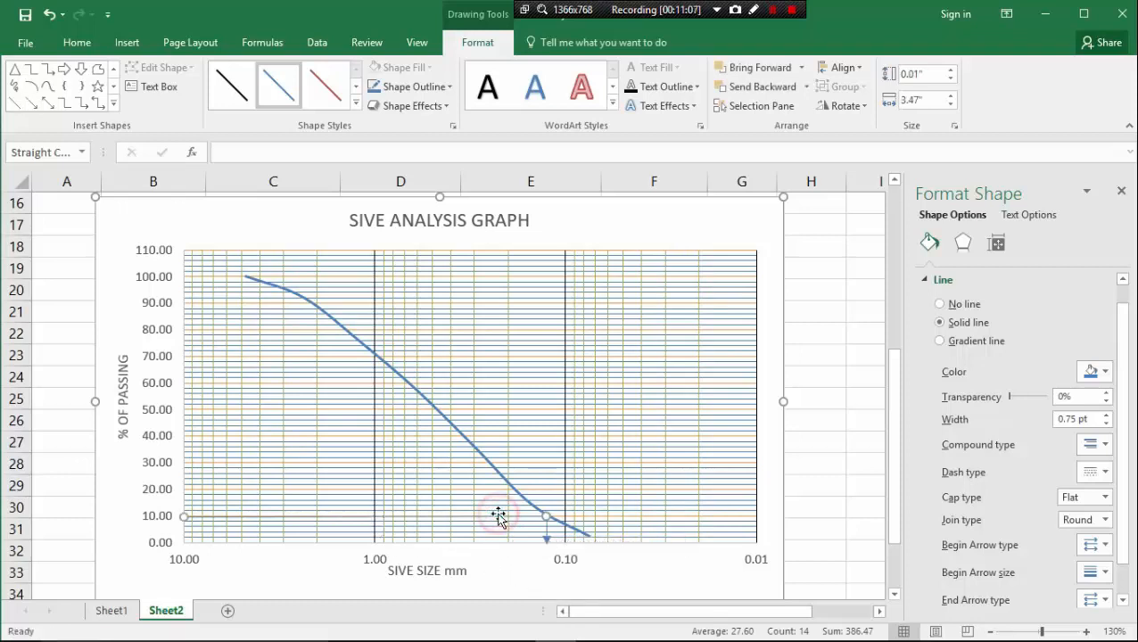
pyautogui.click(772, 10)
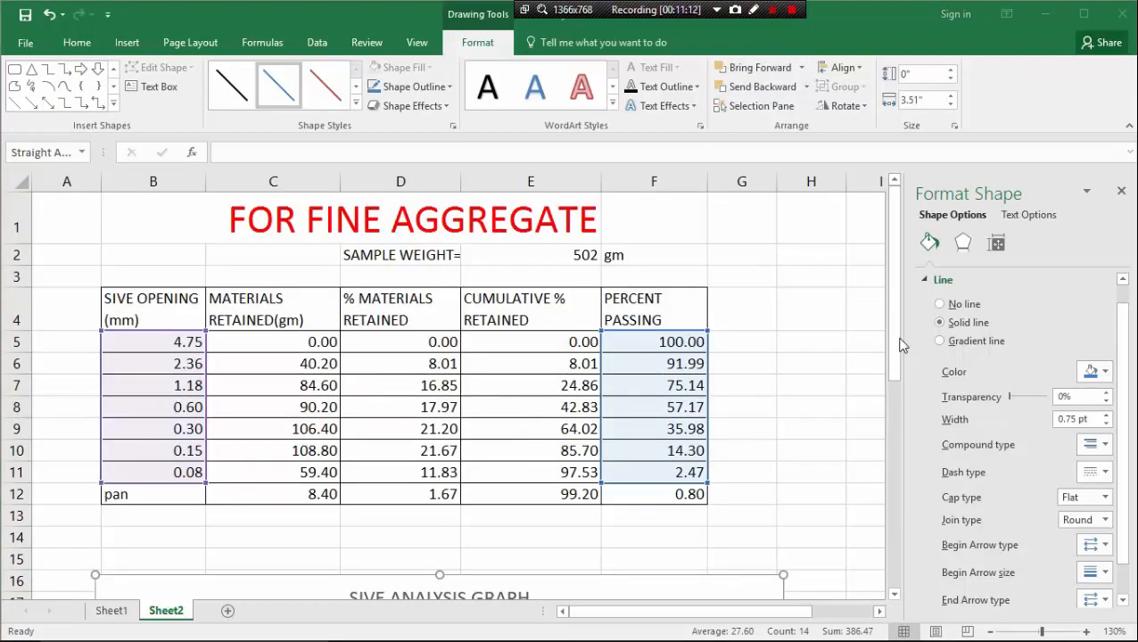
# - Examine where the 10% passing arrows meet the curve and the sieve size axis of the graph
pyautogui.scroll(-6, 673, 484)
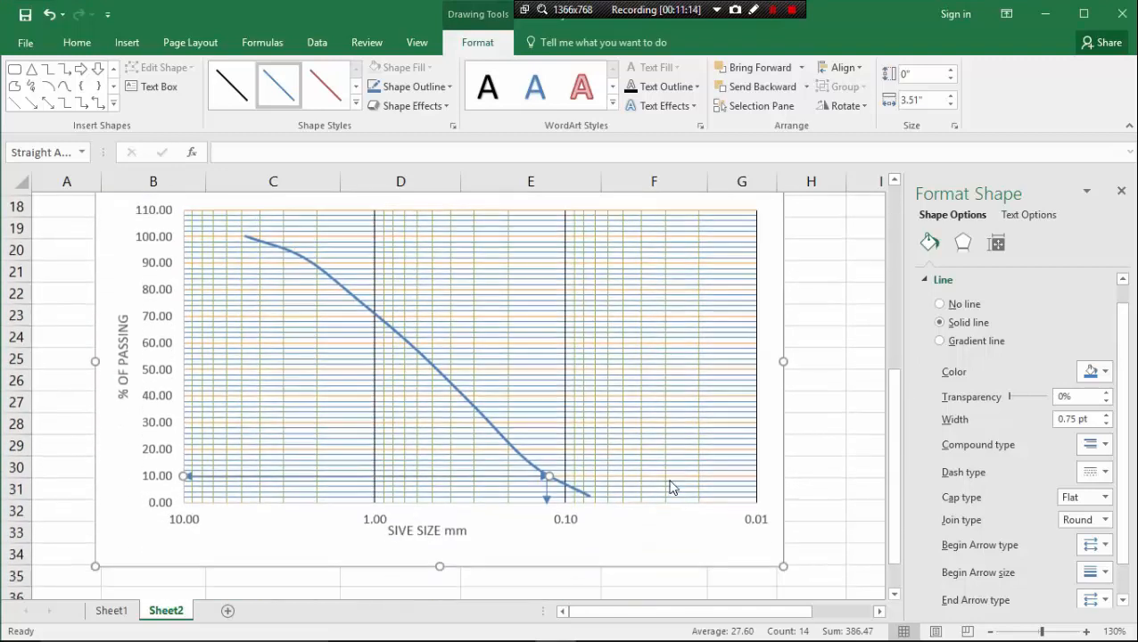
pyautogui.scroll(-1, 660, 486)
pyautogui.scroll(1, 541, 464)
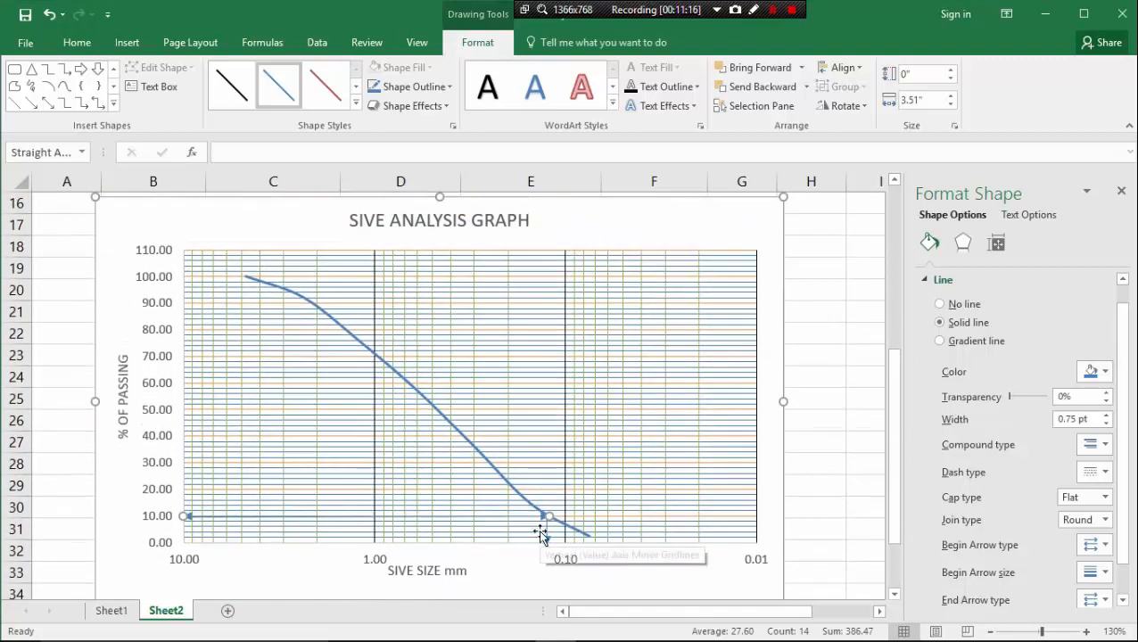
pyautogui.click(113, 104)
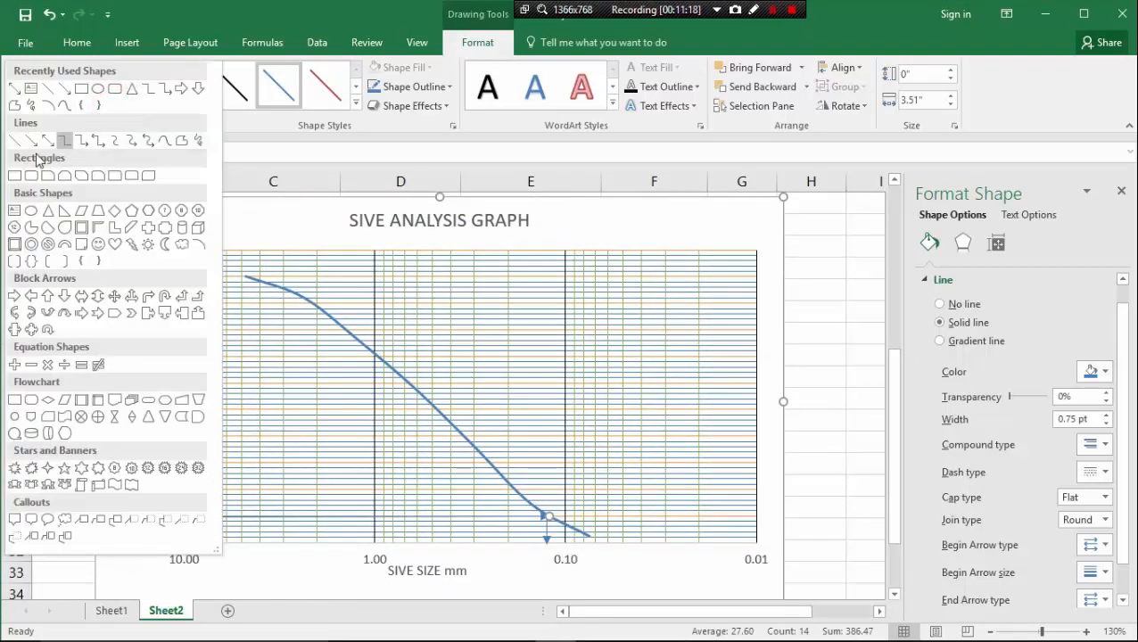
pyautogui.click(262, 214)
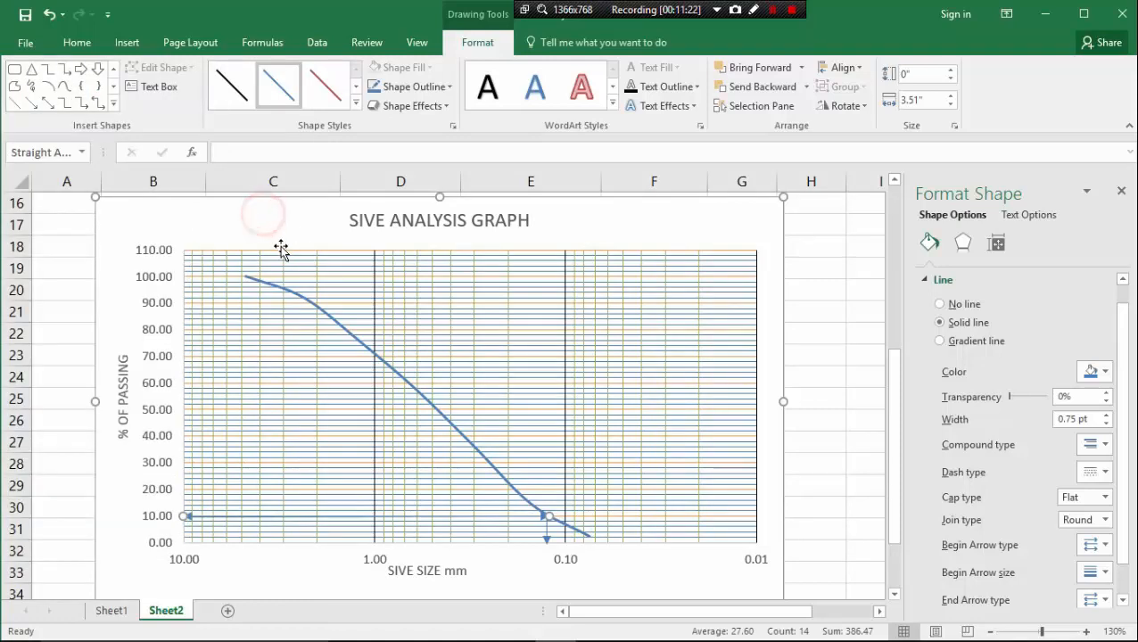
pyautogui.scroll(-4, 434, 426)
pyautogui.scroll(3, 450, 410)
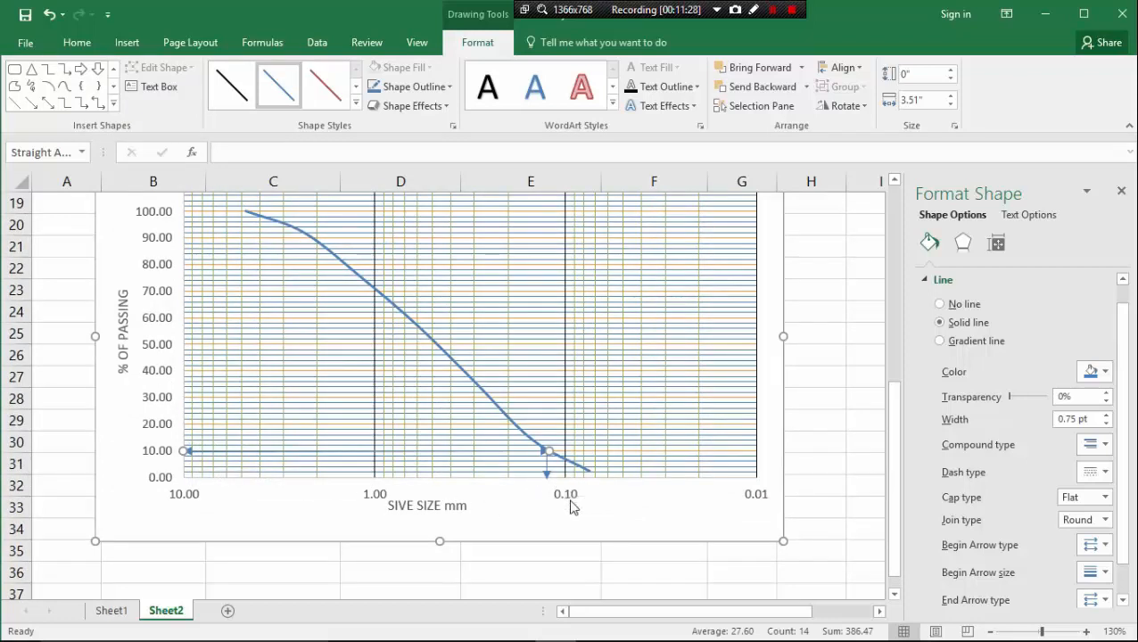
pyautogui.scroll(-1, 542, 463)
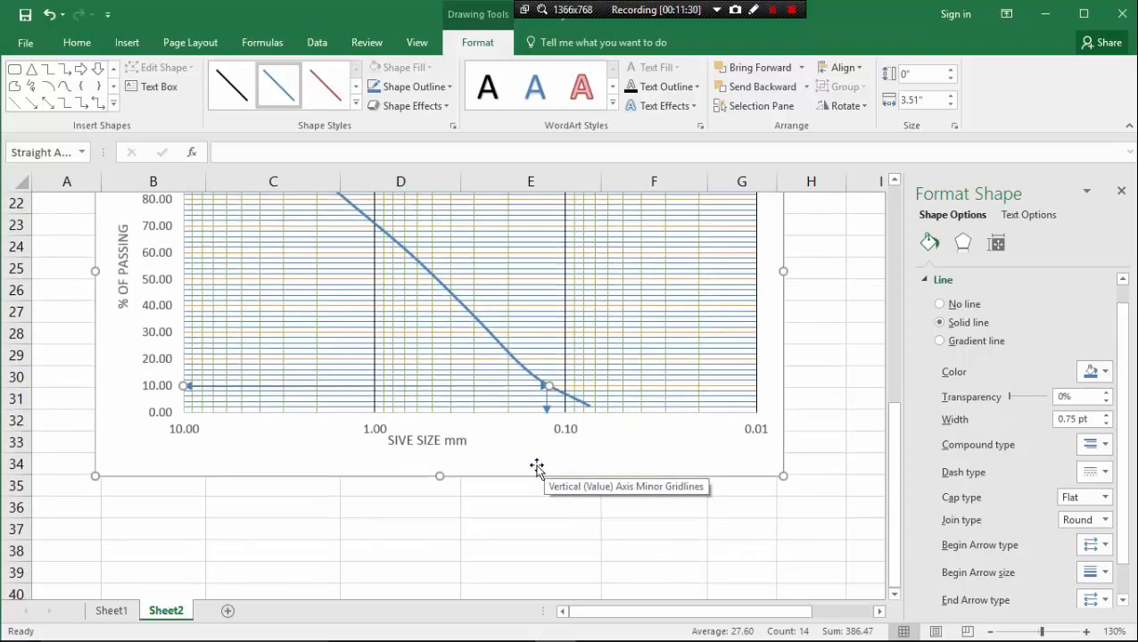
pyautogui.scroll(-1, 429, 497)
# - Enter "D10= 0.14" in cell C39 below the graph, checking the arrow's reading on the sieve size axis
pyautogui.click(247, 509)
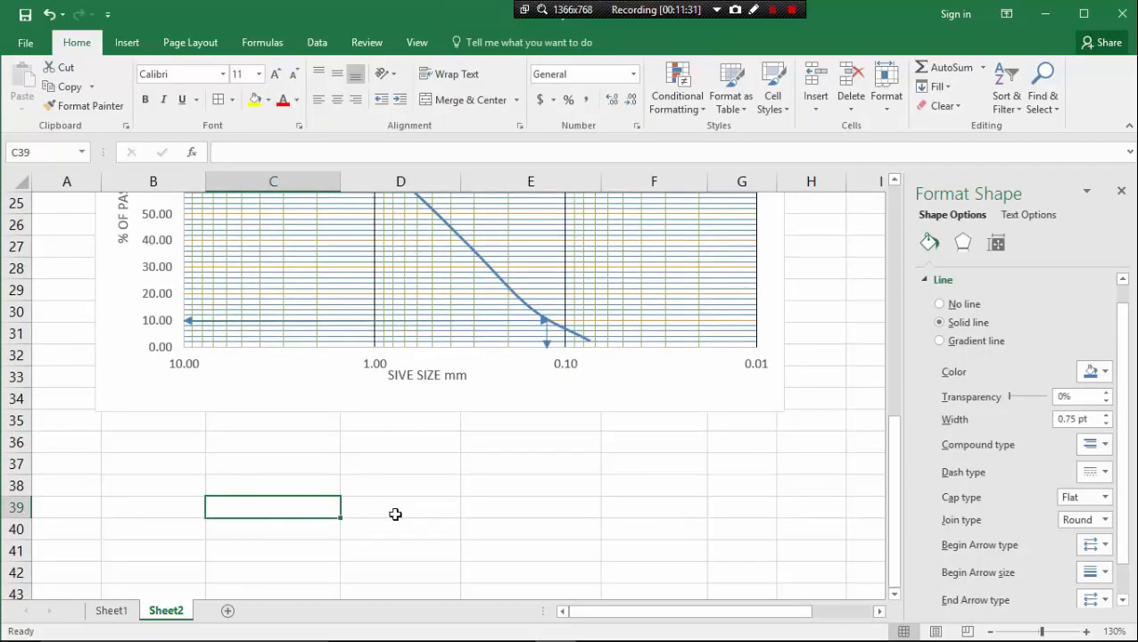
pyautogui.scroll(1, 504, 425)
pyautogui.scroll(5, 504, 434)
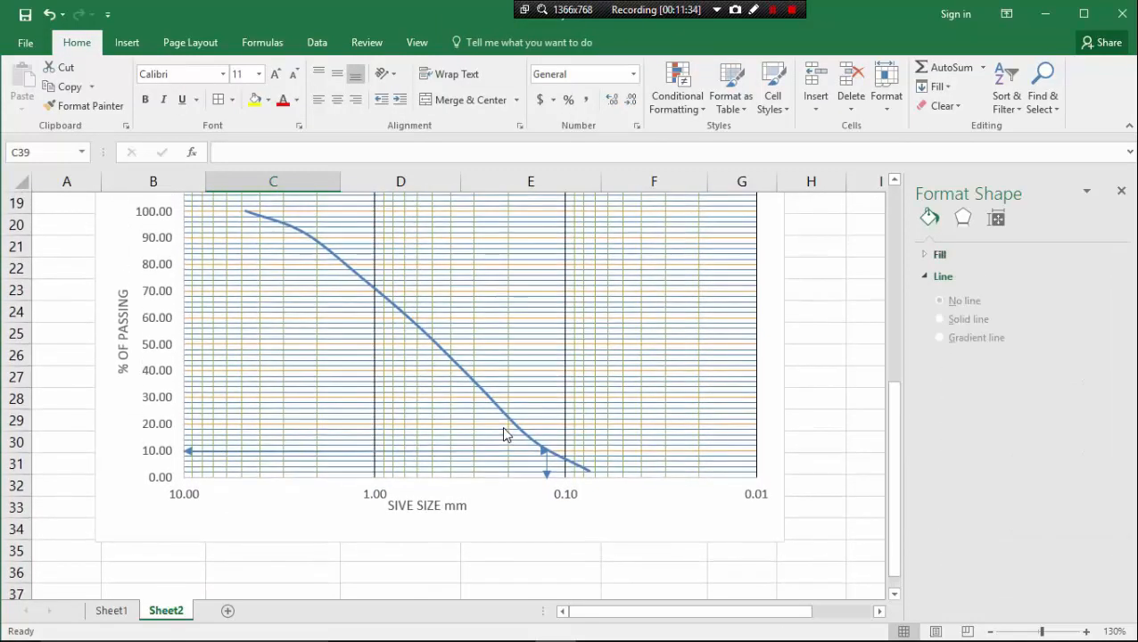
pyautogui.scroll(-2, 508, 442)
pyautogui.scroll(-2, 512, 455)
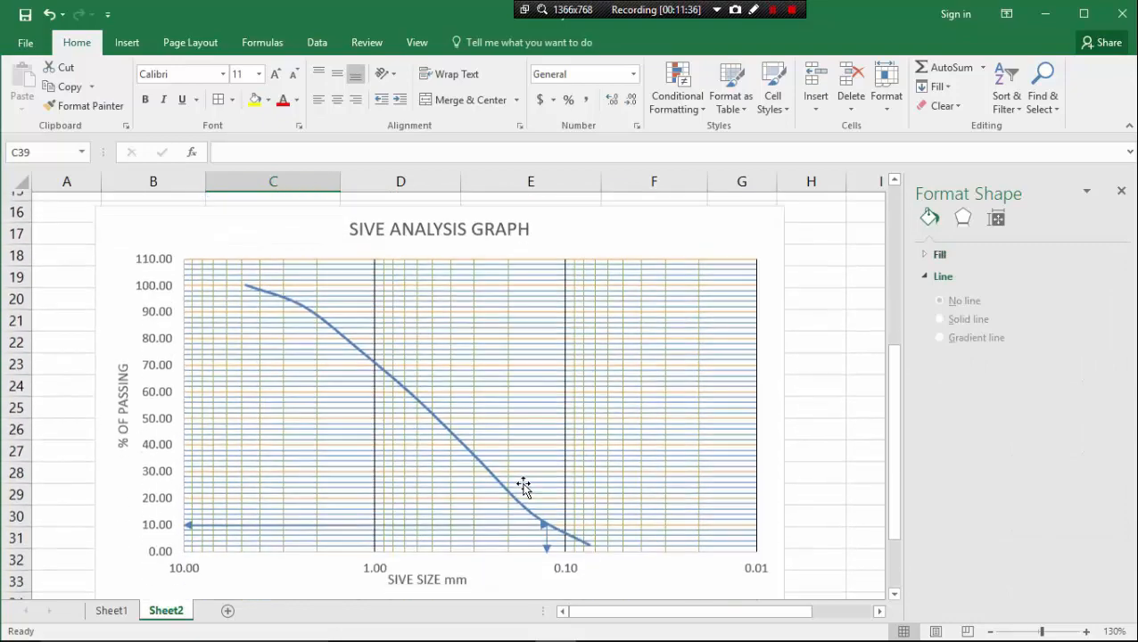
pyautogui.scroll(-2, 392, 532)
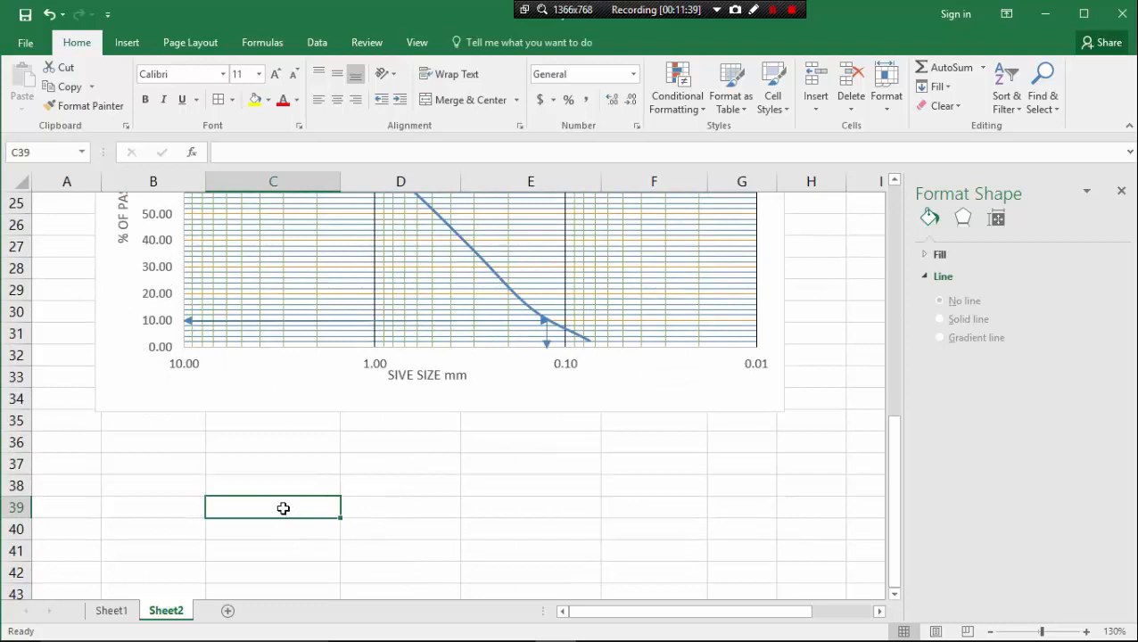
pyautogui.write('D10= 0.14')
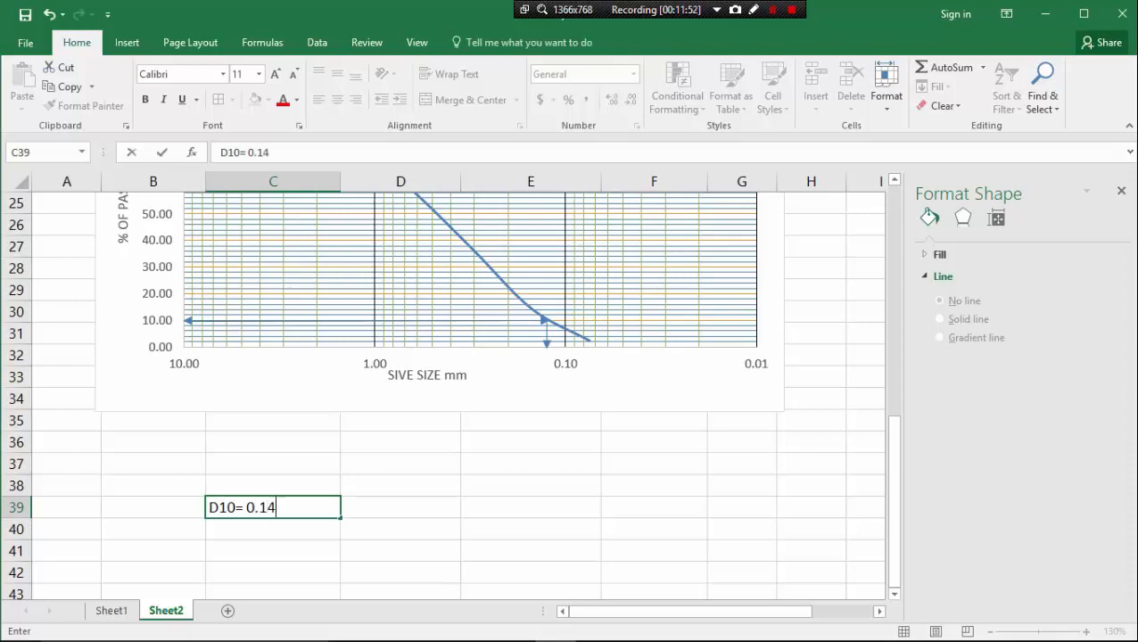
pyautogui.press('Return')
# - Select cell C41 and review the fine aggregate table together with the graph and its 10% passing arrows
pyautogui.click(293, 556)
pyautogui.scroll(3, 334, 521)
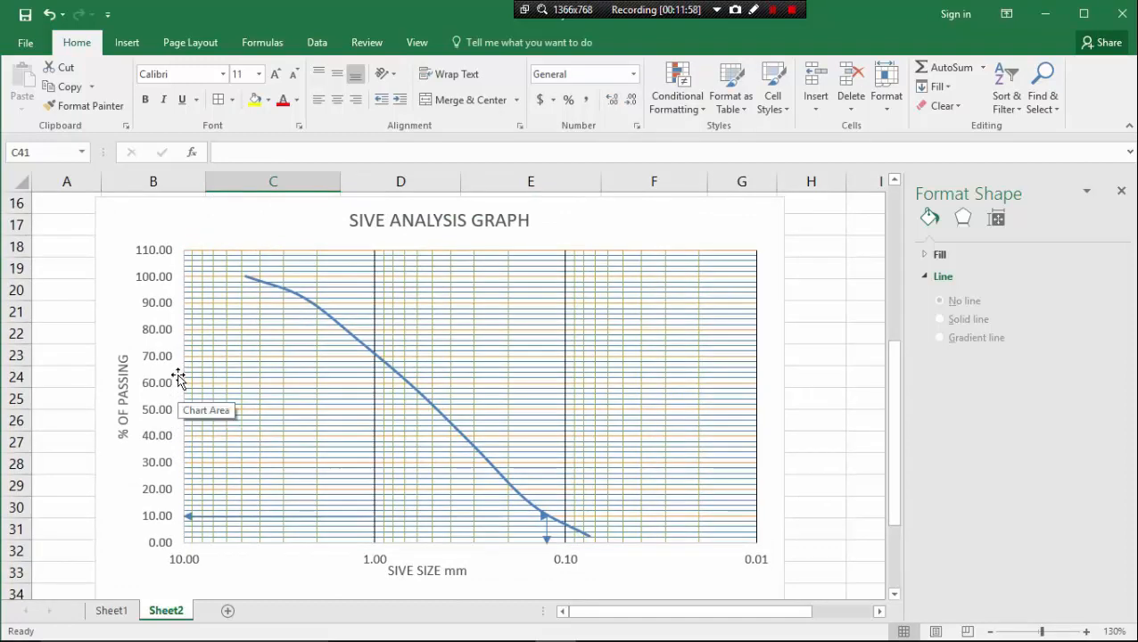
pyautogui.scroll(5, 182, 410)
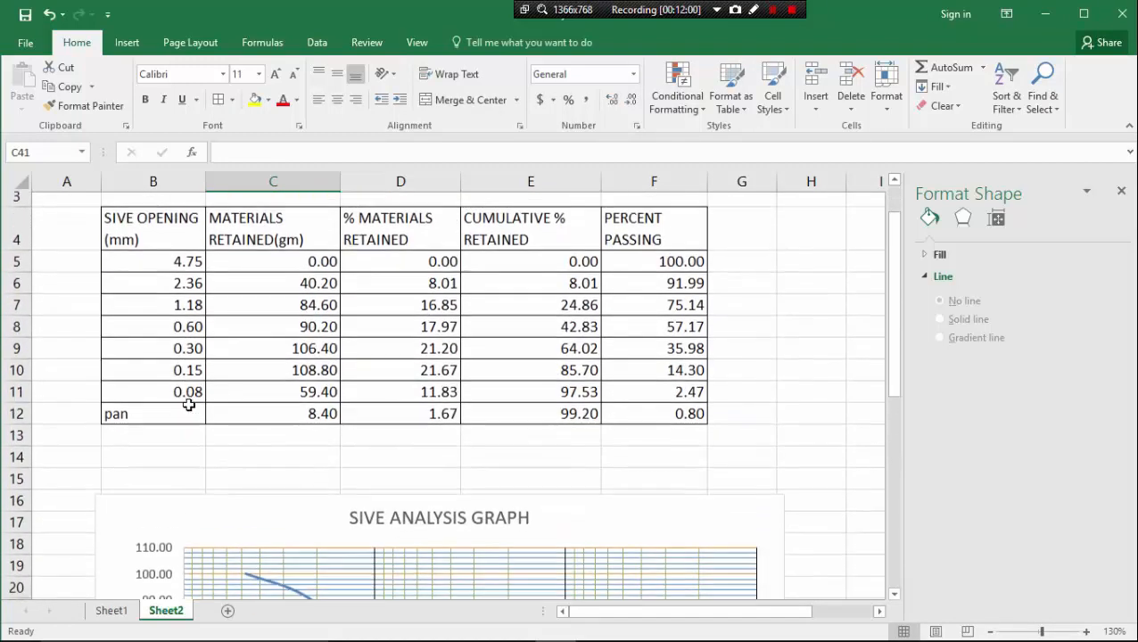
pyautogui.scroll(-3, 485, 437)
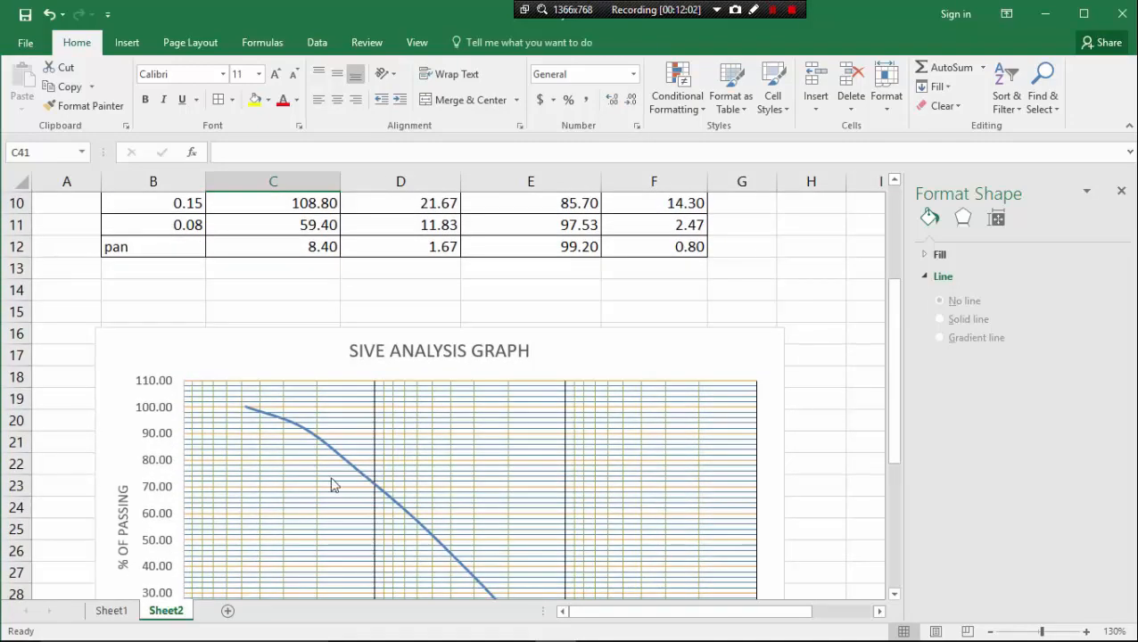
pyautogui.scroll(-1, 331, 484)
pyautogui.scroll(-2, 446, 446)
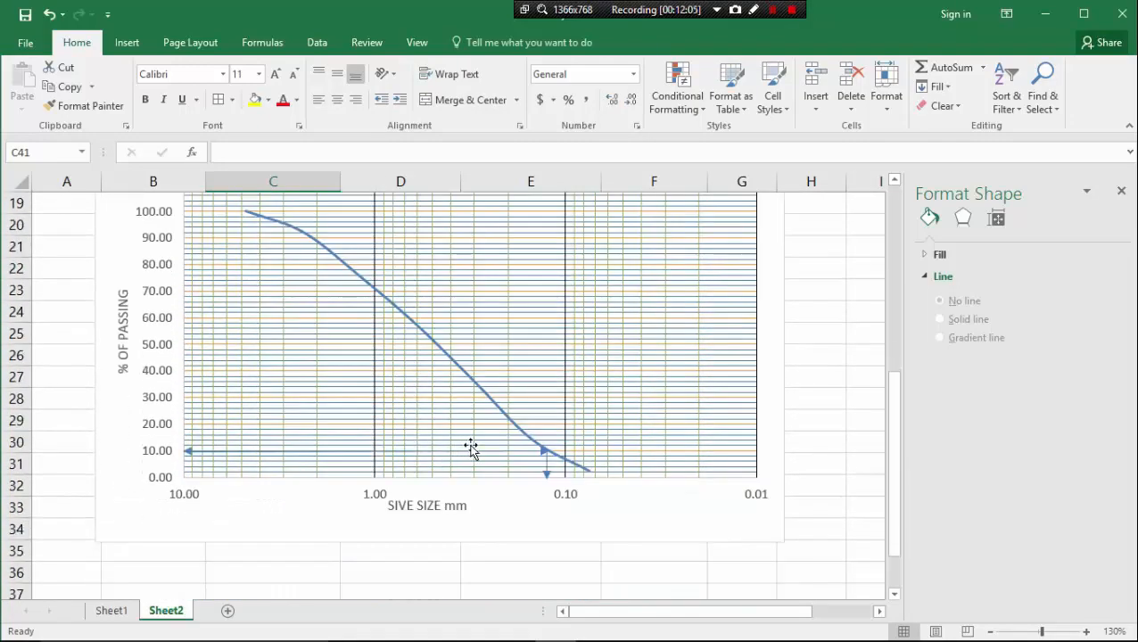
pyautogui.scroll(1, 558, 482)
pyautogui.scroll(5, 560, 486)
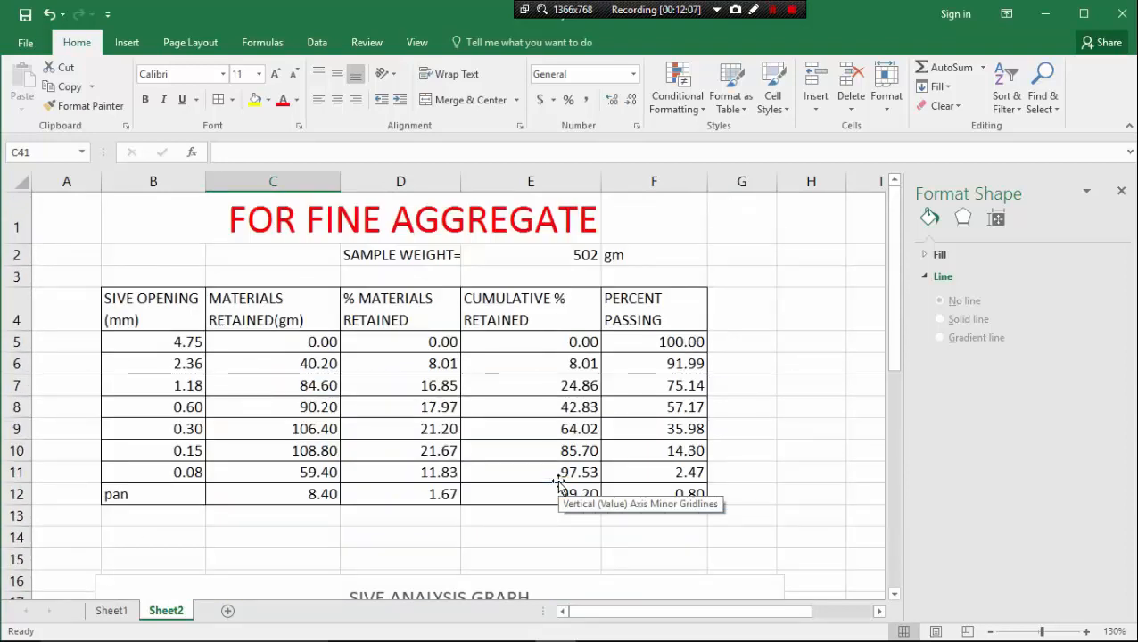
pyautogui.scroll(-1, 558, 482)
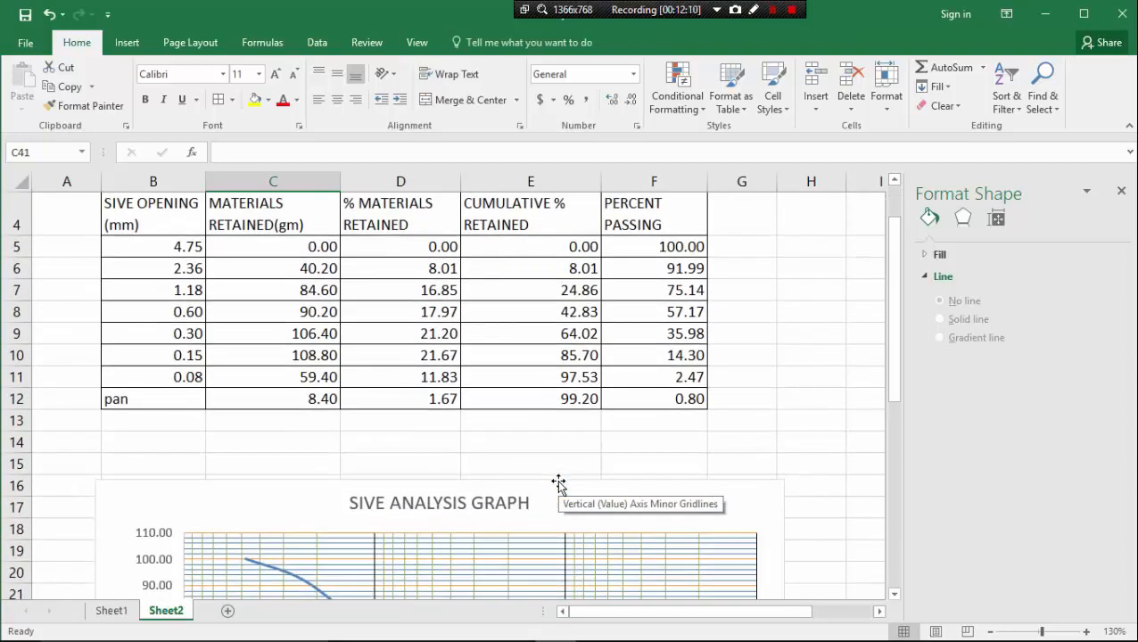
pyautogui.scroll(1, 460, 448)
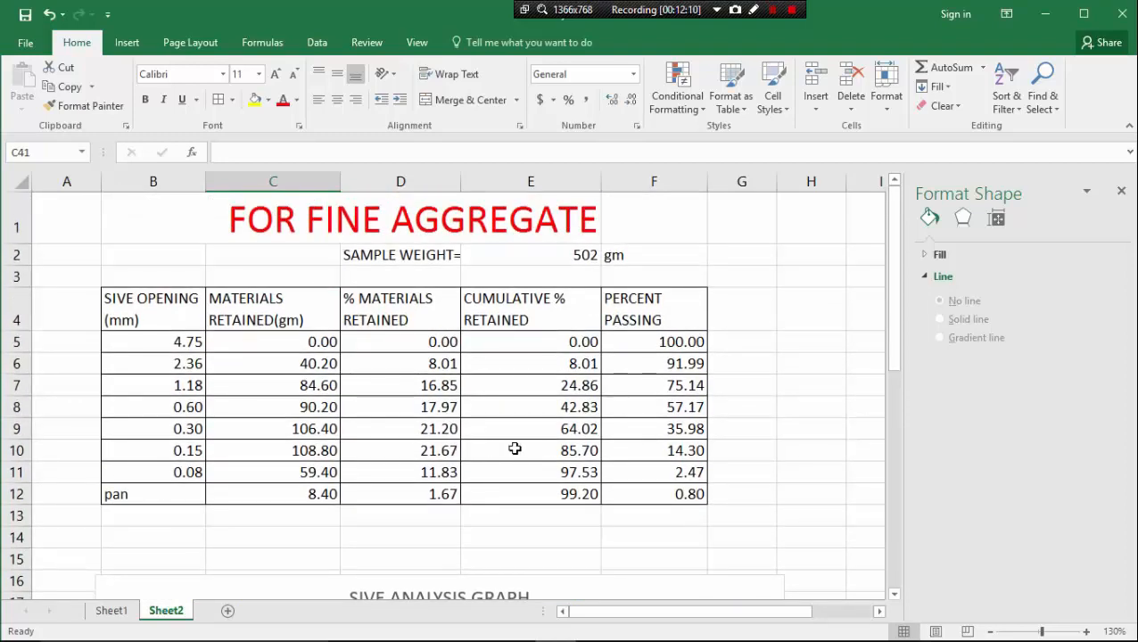